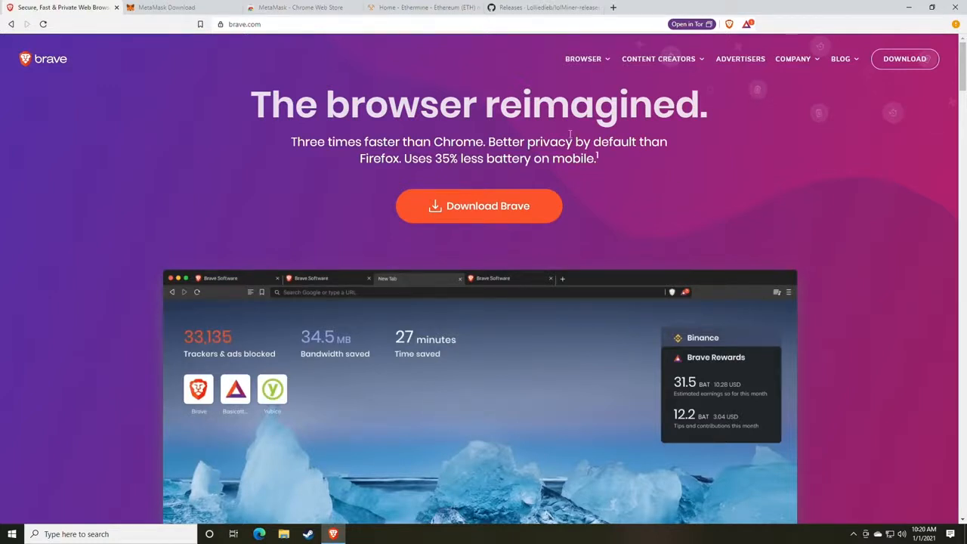
Add the MetaMask extension to Brave from its Chrome Web Store page and confirm the installation
{"action": "left_click", "coordinate": [194, 7]}
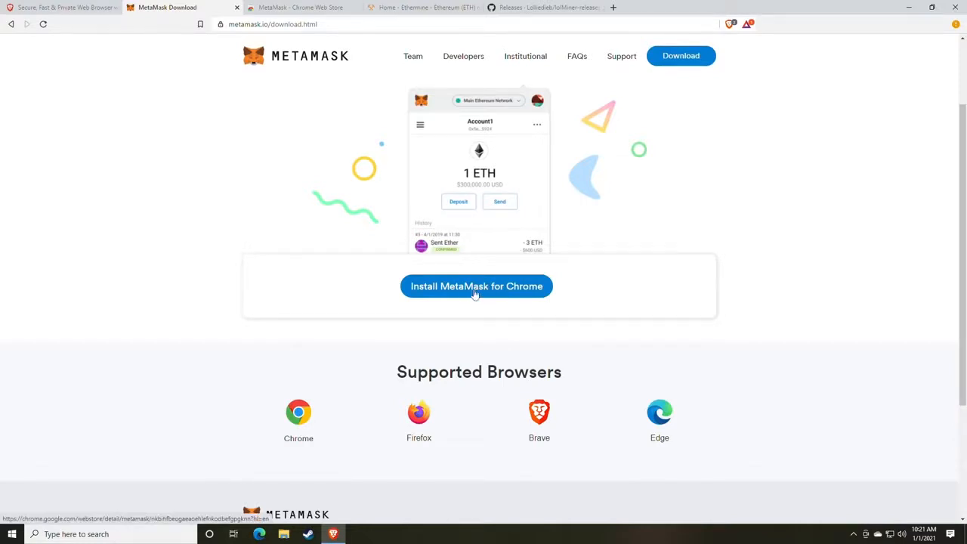
{"action": "left_click", "coordinate": [313, 7]}
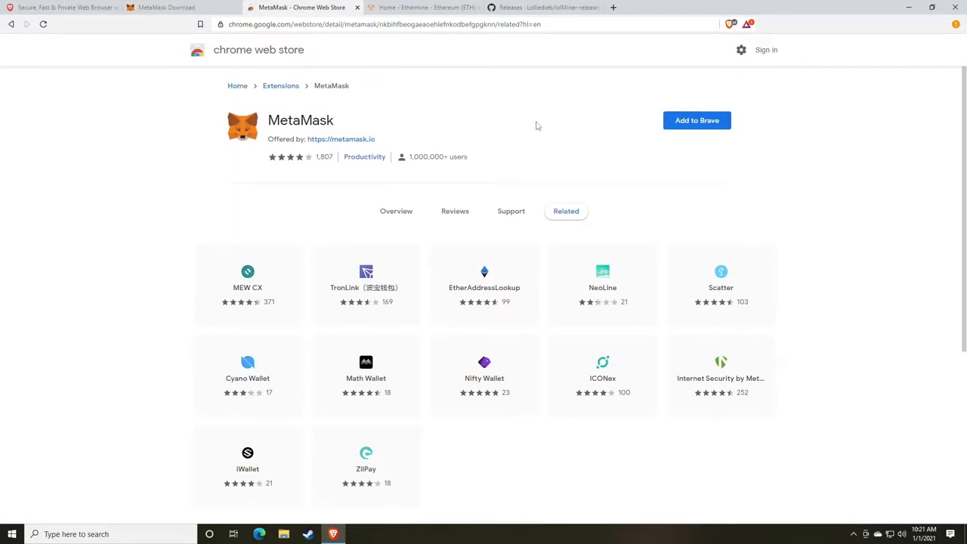
{"action": "left_click", "coordinate": [698, 130]}
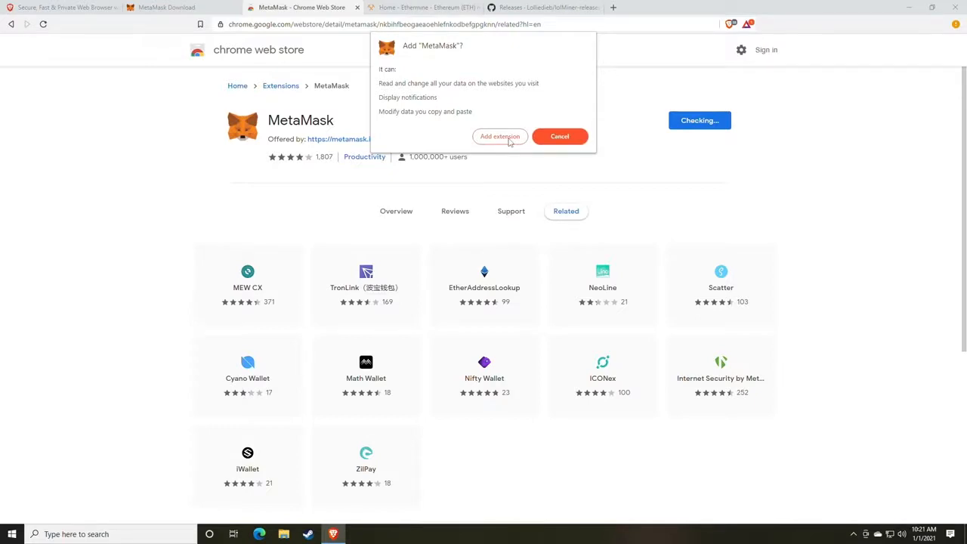
{"action": "left_click", "coordinate": [489, 143]}
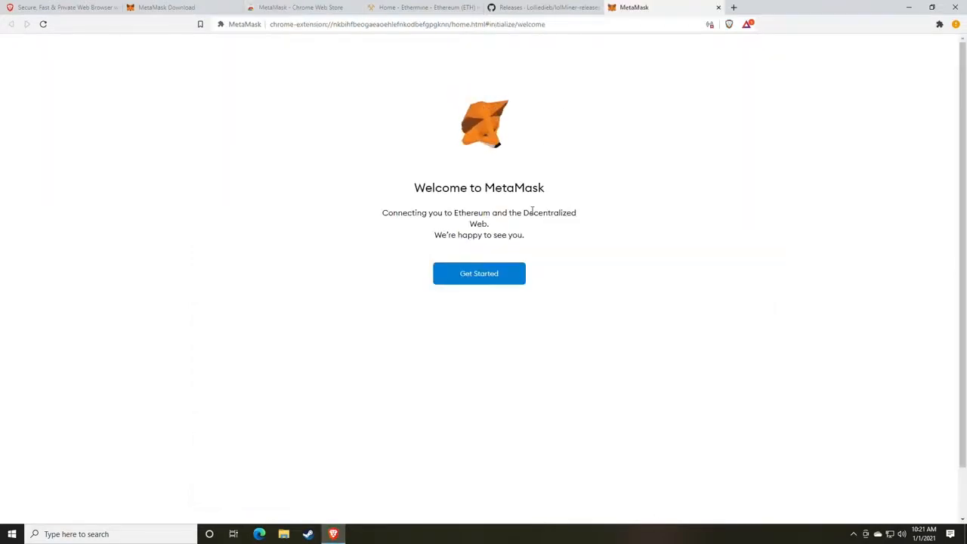
Start creating a brand-new MetaMask wallet, agreeing to share anonymous usage data
{"action": "left_click", "coordinate": [479, 276]}
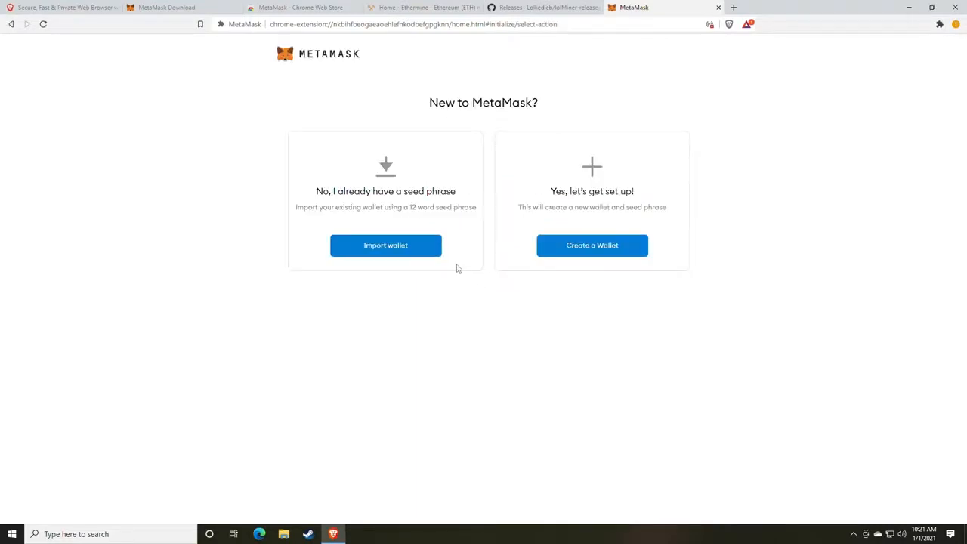
{"action": "left_click", "coordinate": [586, 250]}
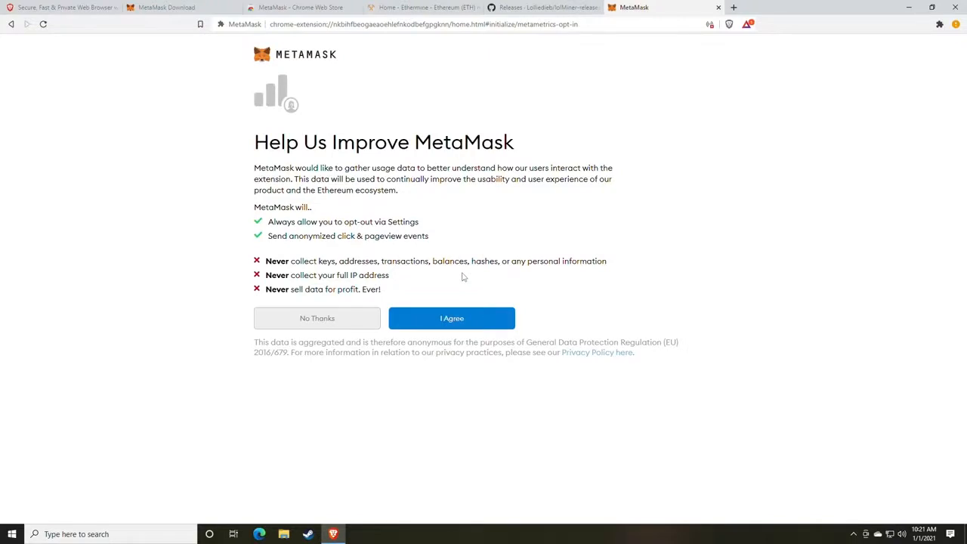
{"action": "left_click", "coordinate": [455, 320]}
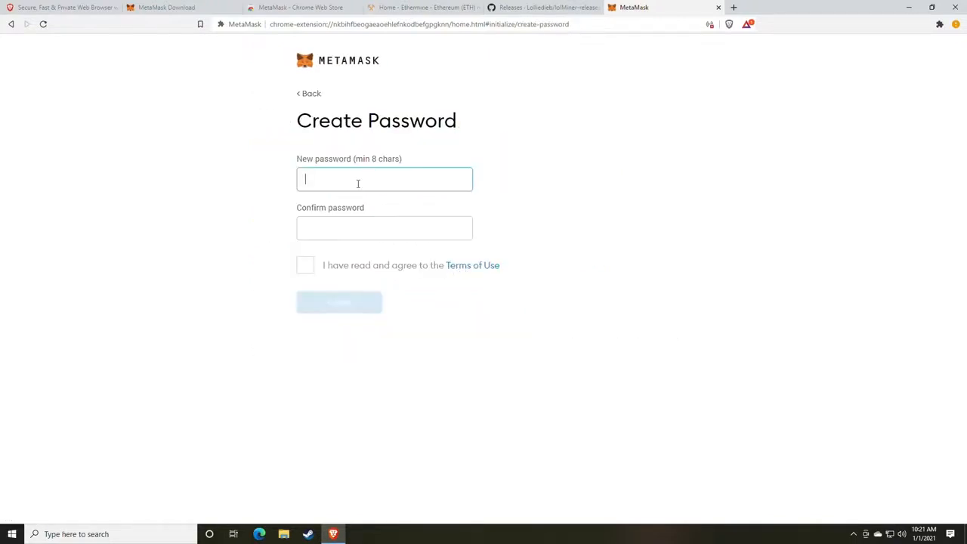
Enter and confirm the wallet password, accept the Terms of Use, and start a new tab
{"action": "type", "text": "**********"}
{"action": "key", "text": "Tab"}
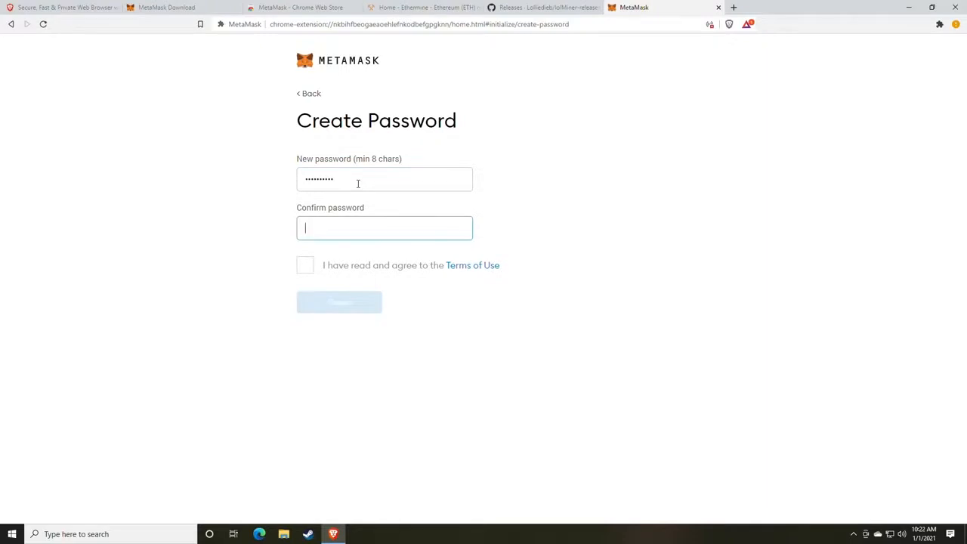
{"action": "type", "text": "*********"}
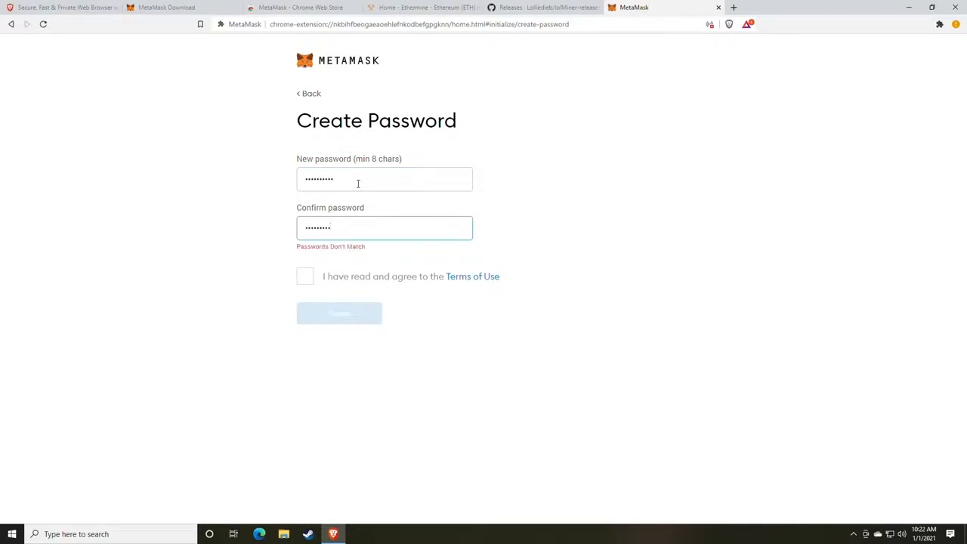
{"action": "type", "text": "*"}
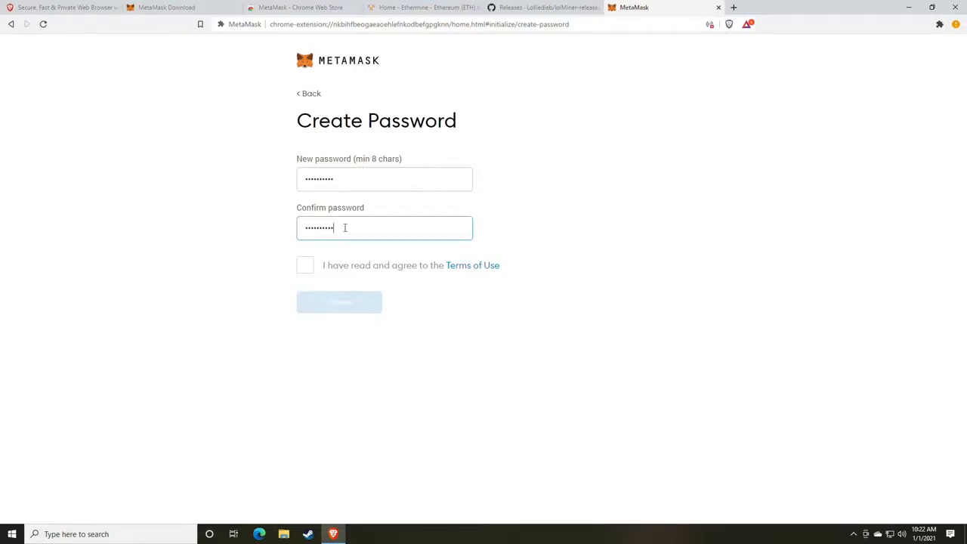
{"action": "left_click", "coordinate": [305, 266]}
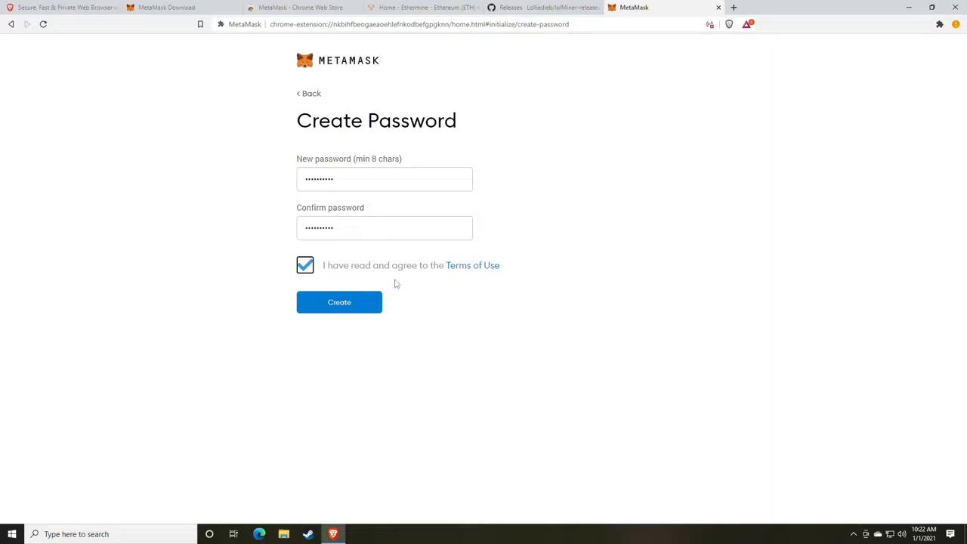
{"action": "left_click", "coordinate": [733, 7]}
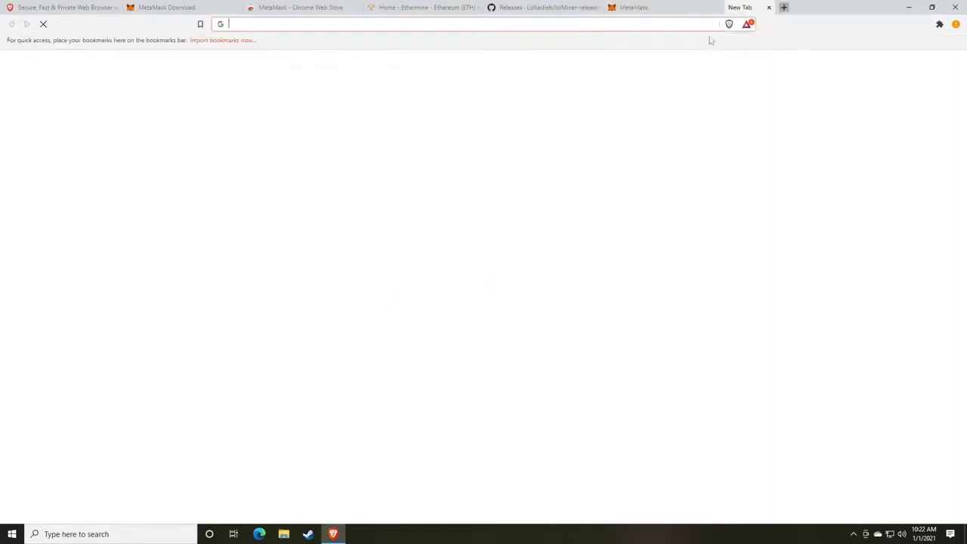
Load random.org and go to its Password Generator
{"action": "type", "text": "rando"}
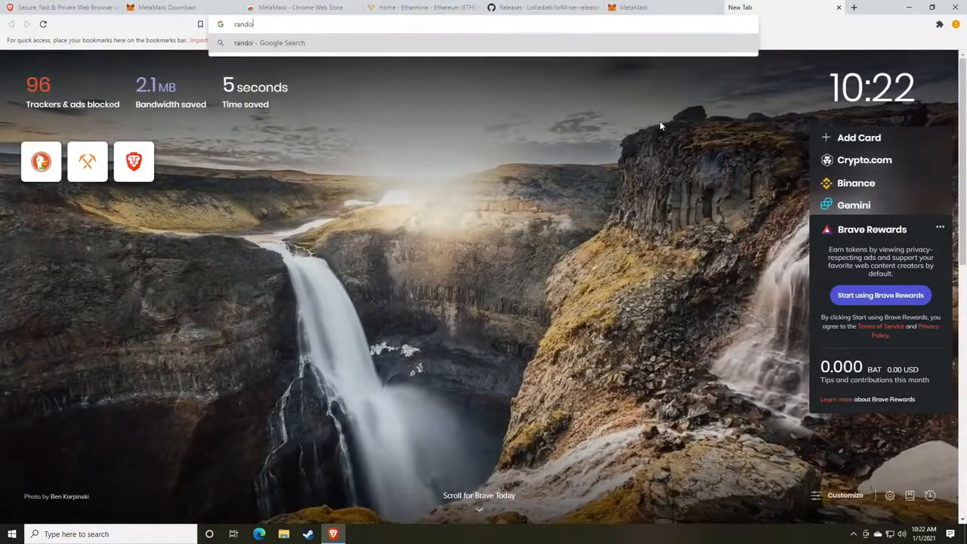
{"action": "type", "text": "m.org"}
{"action": "key", "text": "Return"}
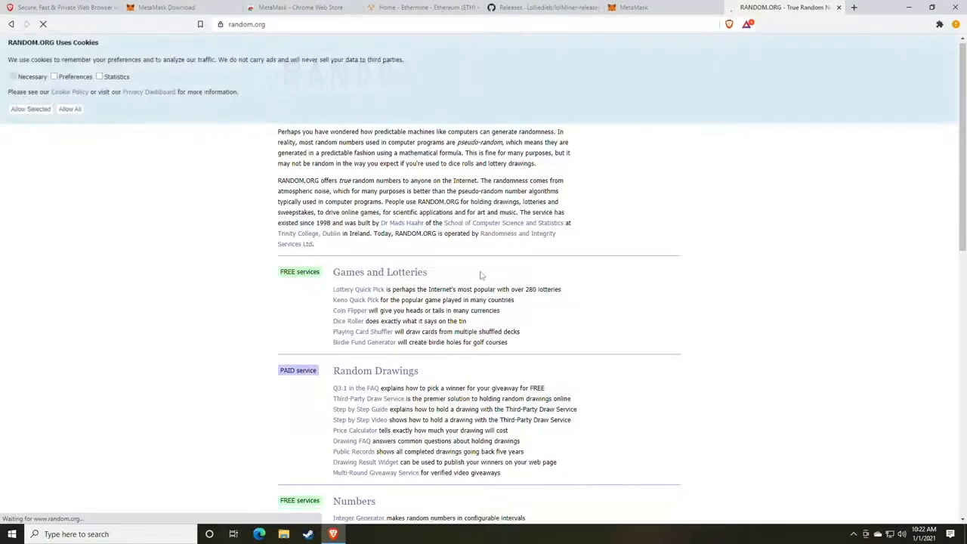
{"action": "scroll", "coordinate": [393, 281], "scroll_direction": "down", "scroll_amount": 3}
{"action": "scroll", "coordinate": [385, 286], "scroll_direction": "down", "scroll_amount": 1}
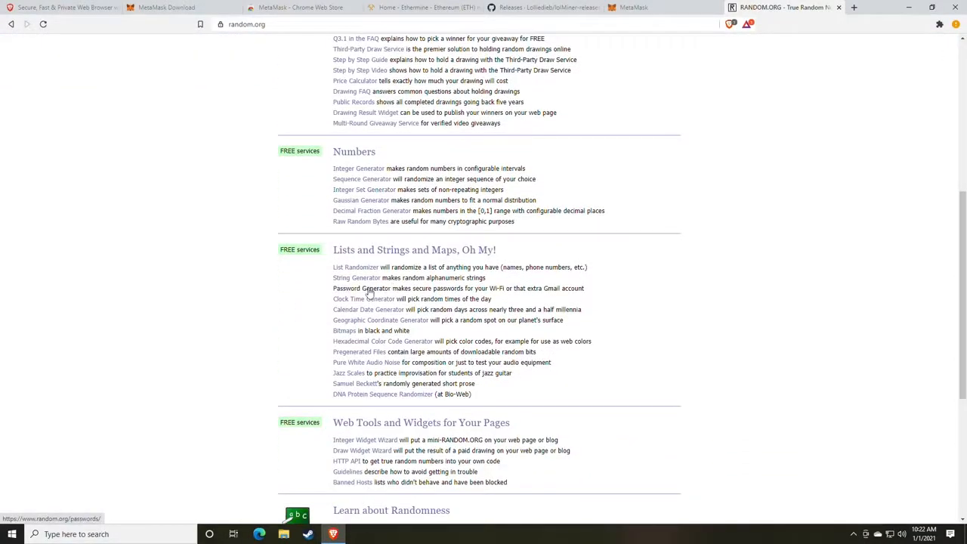
{"action": "left_click", "coordinate": [366, 288]}
Generate five 8-character passwords, select the first one, and close the RANDOM.ORG tab
{"action": "double_click", "coordinate": [370, 251]}
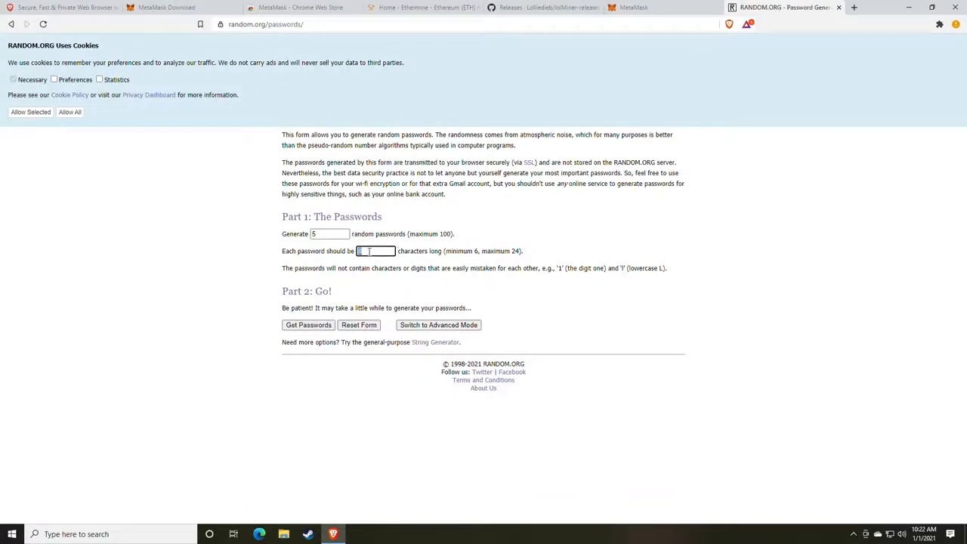
{"action": "left_click", "coordinate": [312, 328]}
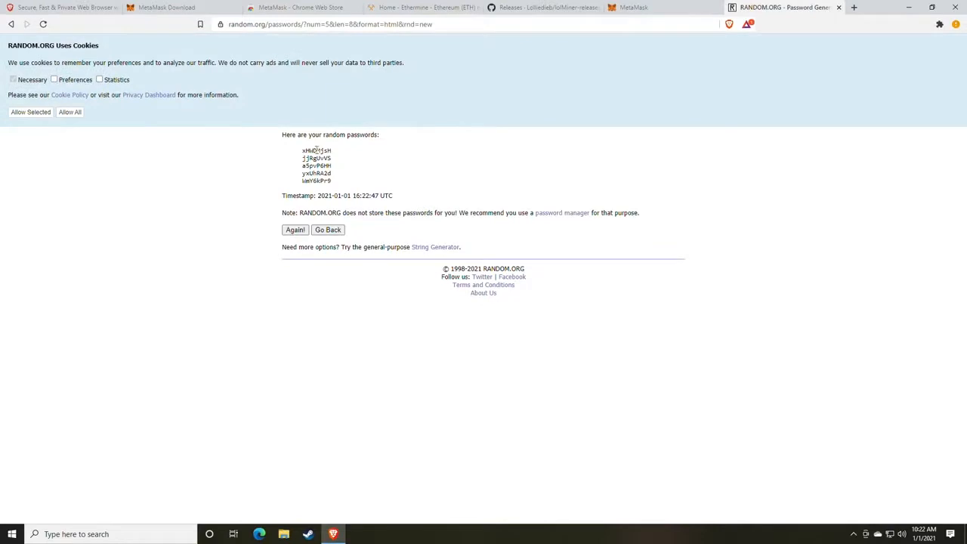
{"action": "left_click_drag", "start_coordinate": [302, 151], "coordinate": [332, 151]}
{"action": "left_click", "coordinate": [838, 8]}
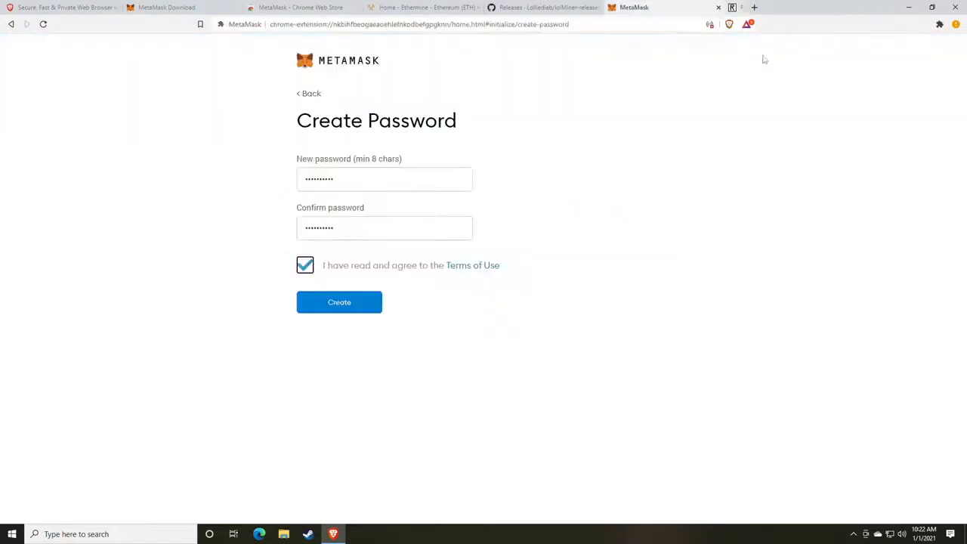
Create the wallet, then reveal and select the 12-word secret backup phrase
{"action": "left_click", "coordinate": [346, 307]}
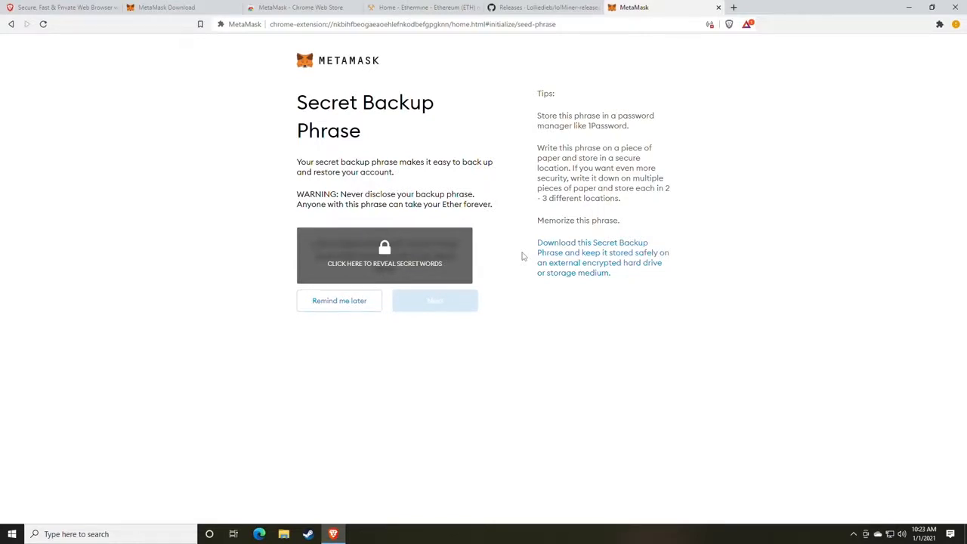
{"action": "left_click", "coordinate": [415, 265]}
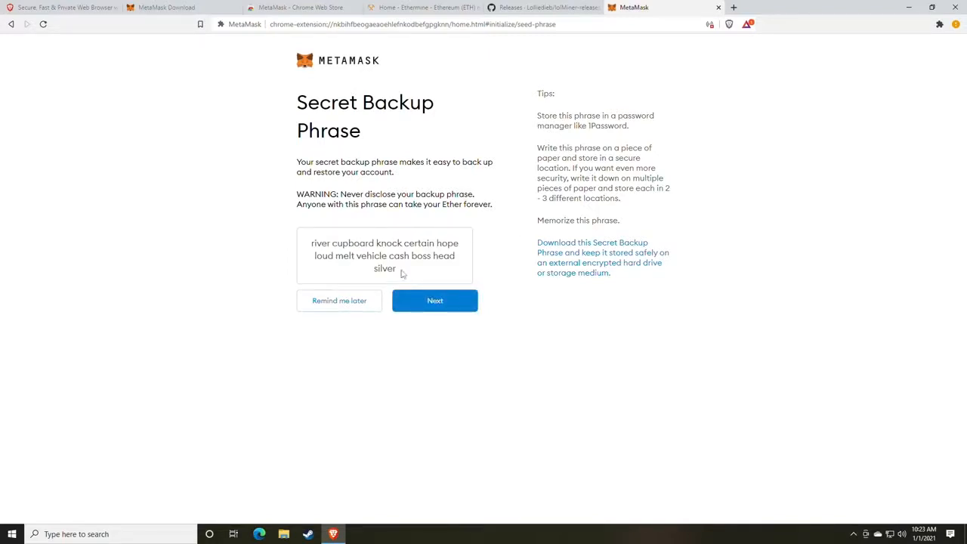
{"action": "left_click_drag", "start_coordinate": [401, 274], "coordinate": [309, 249]}
{"action": "key", "text": "ctrl+c"}
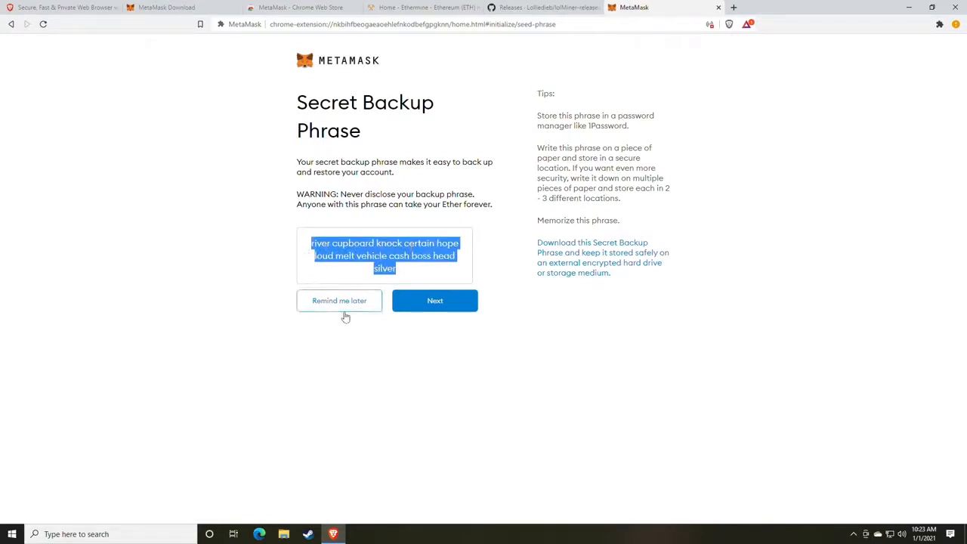
{"action": "left_click", "coordinate": [147, 533]}
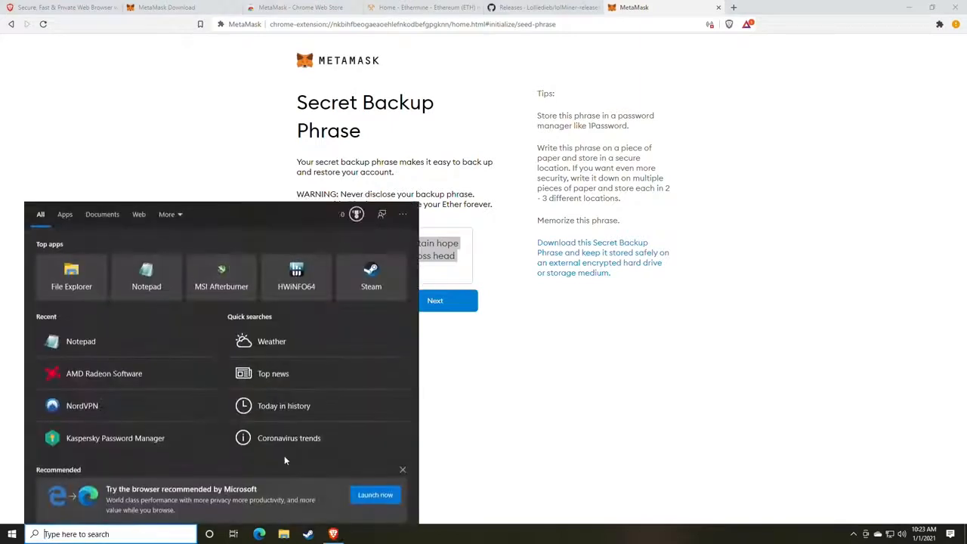
Open Notepad via search with 'not', paste the 12-word backup phrase, and move the window left
{"action": "type", "text": "not"}
{"action": "key", "text": "Return"}
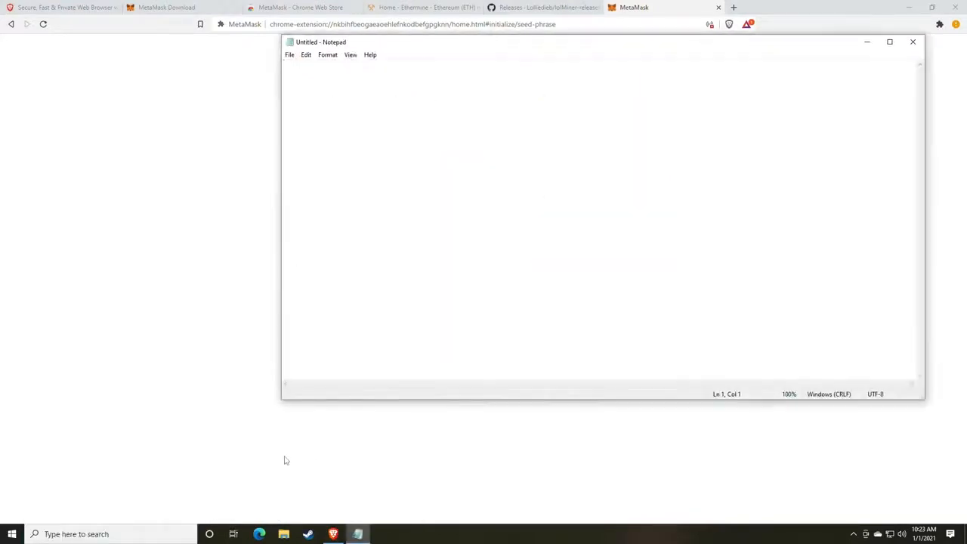
{"action": "key", "text": "ctrl+v"}
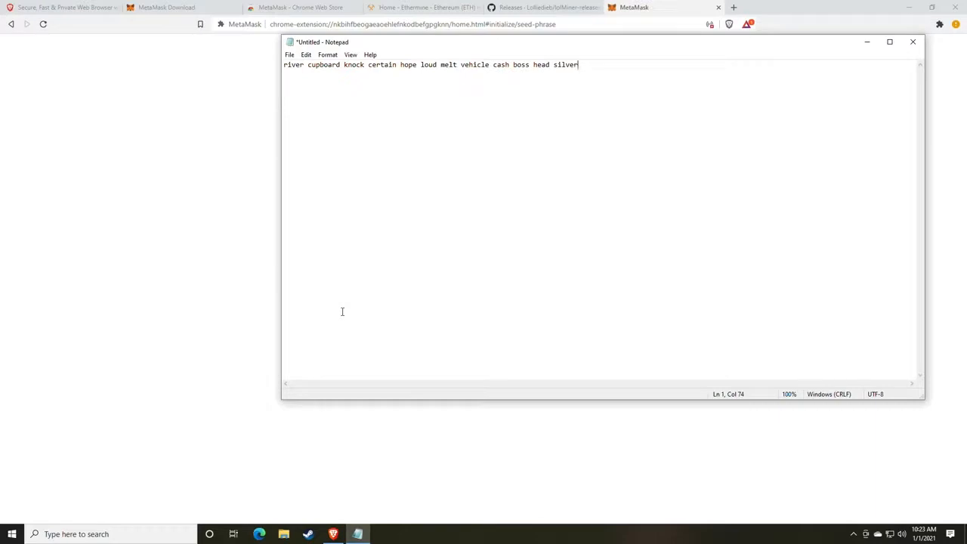
{"action": "left_click_drag", "start_coordinate": [412, 47], "coordinate": [172, 85]}
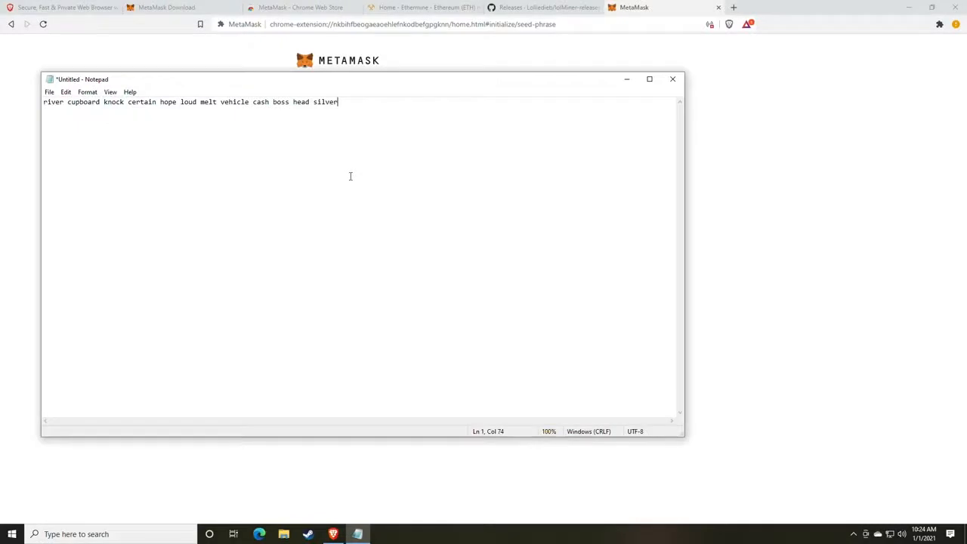
Snap Notepad to the left and MetaMask to the right, then continue to phrase confirmation
{"action": "left_click_drag", "start_coordinate": [481, 86], "coordinate": [2, 99]}
{"action": "left_click", "coordinate": [848, 315]}
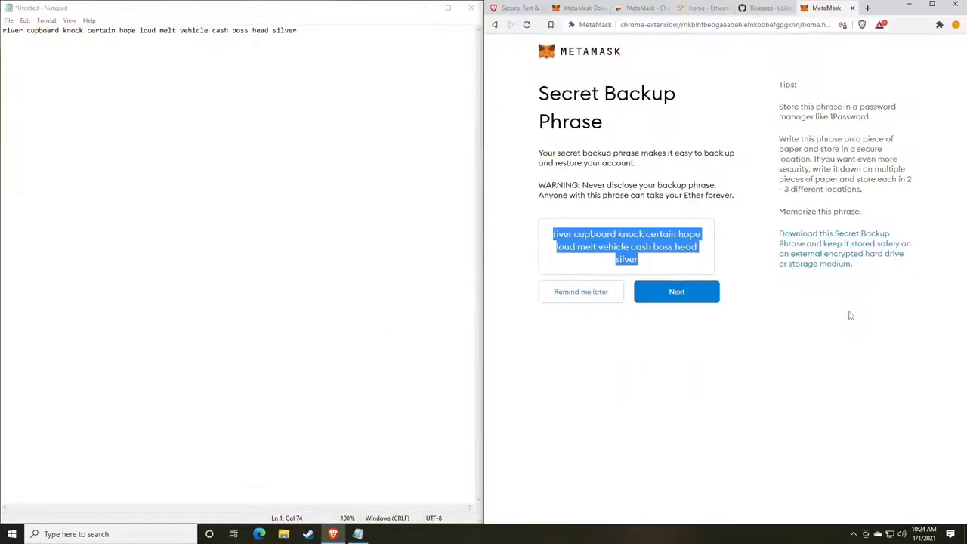
{"action": "left_click", "coordinate": [647, 312]}
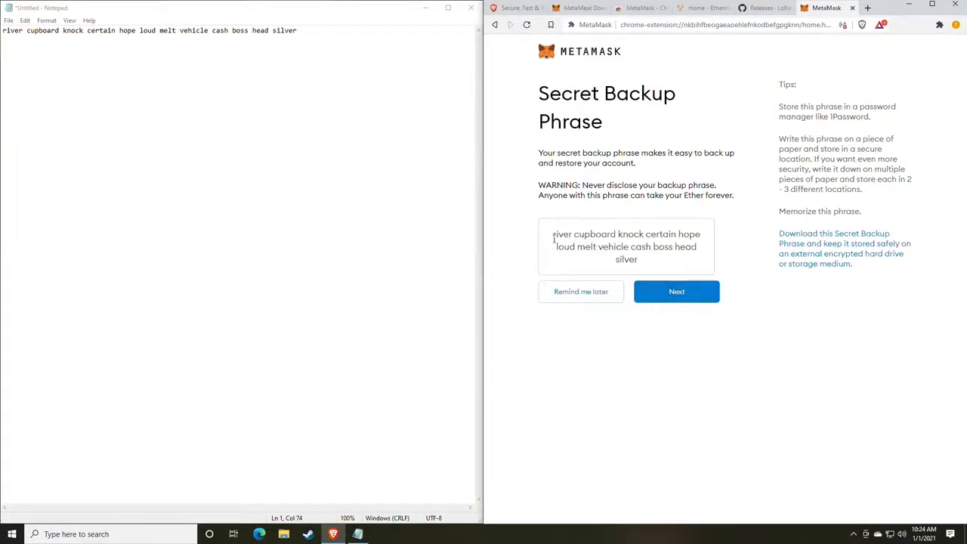
{"action": "left_click_drag", "start_coordinate": [553, 234], "coordinate": [686, 249]}
{"action": "left_click", "coordinate": [682, 254]}
{"action": "left_click", "coordinate": [670, 296]}
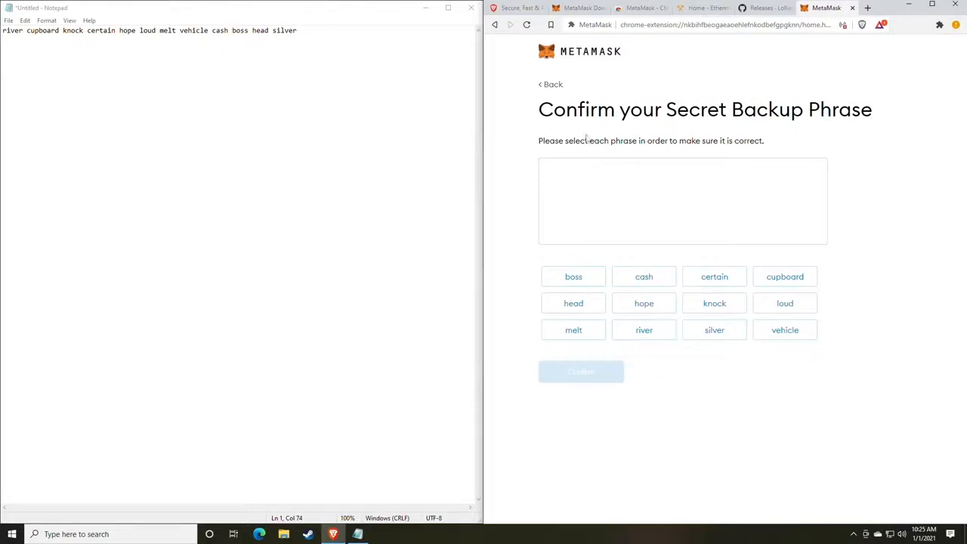
{"action": "left_click_drag", "start_coordinate": [538, 111], "coordinate": [831, 111]}
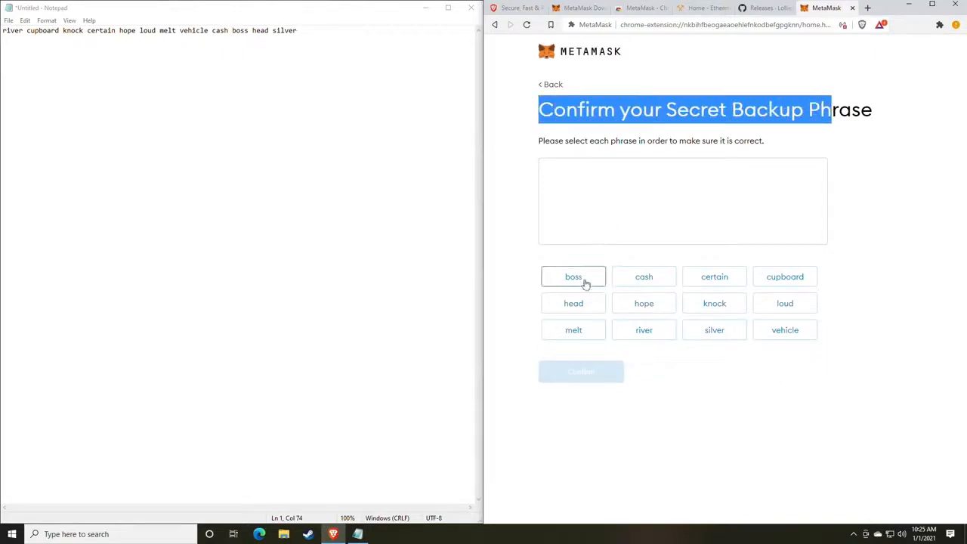
{"action": "left_click", "coordinate": [749, 401]}
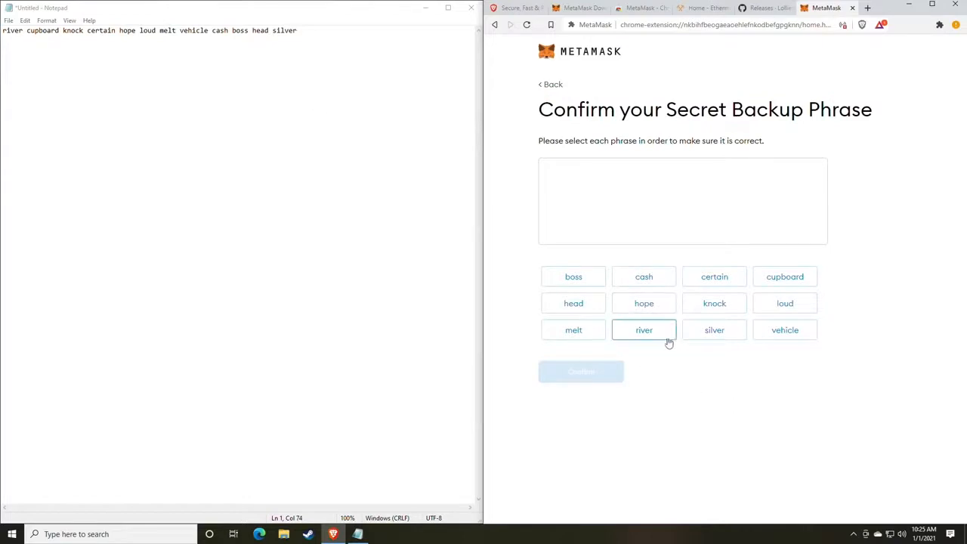
Pick the twelve backup words in their original order and confirm the phrase
{"action": "left_click", "coordinate": [643, 335]}
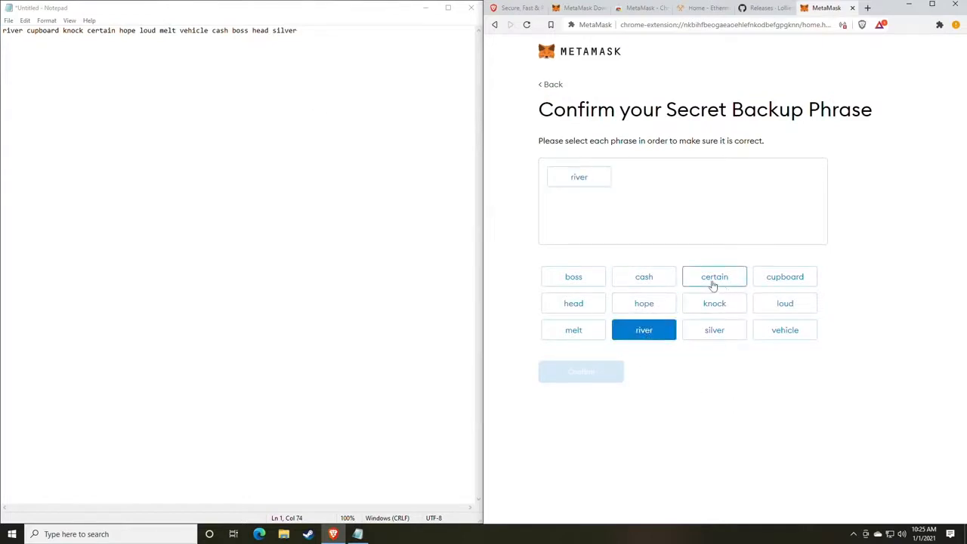
{"action": "left_click", "coordinate": [778, 281]}
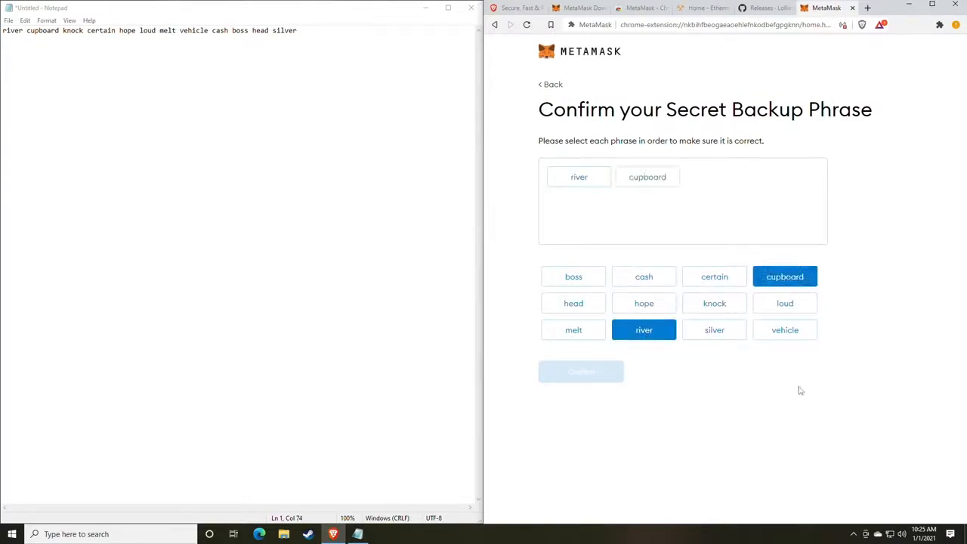
{"action": "left_click", "coordinate": [731, 316]}
{"action": "left_click", "coordinate": [714, 278]}
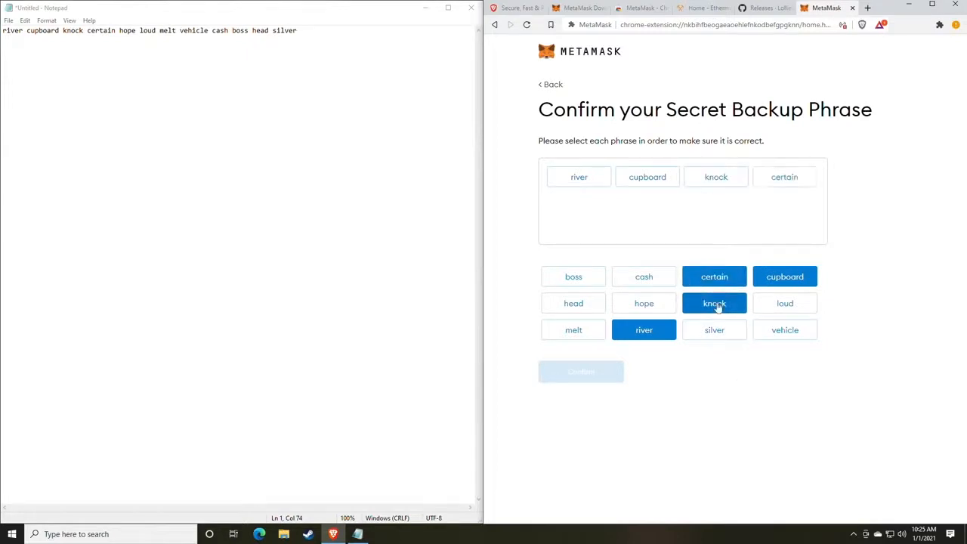
{"action": "left_click", "coordinate": [647, 306]}
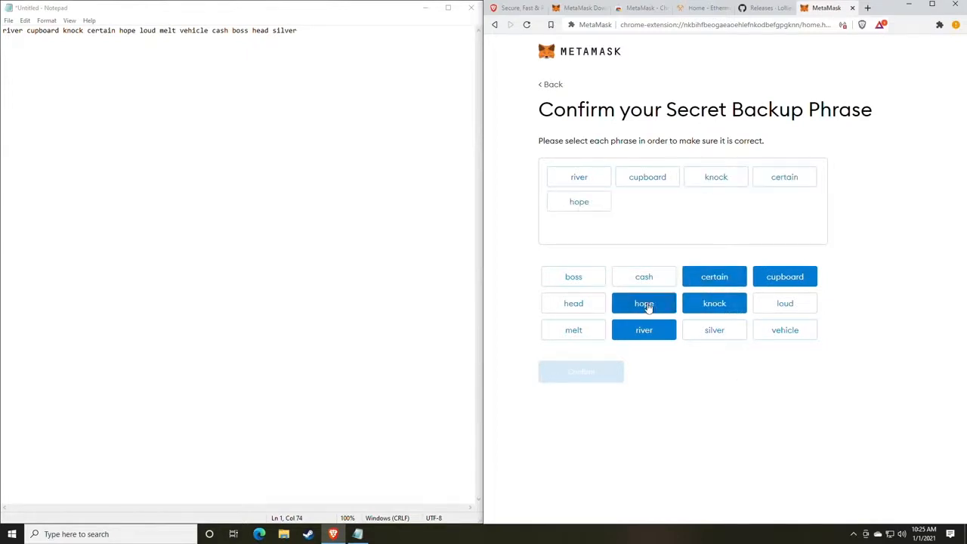
{"action": "left_click", "coordinate": [787, 305]}
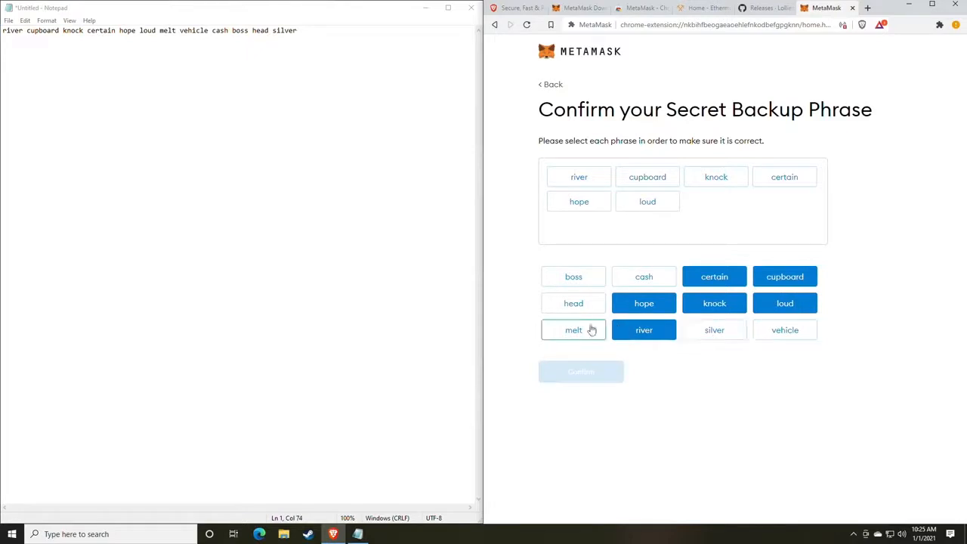
{"action": "left_click", "coordinate": [586, 330]}
{"action": "left_click", "coordinate": [762, 333]}
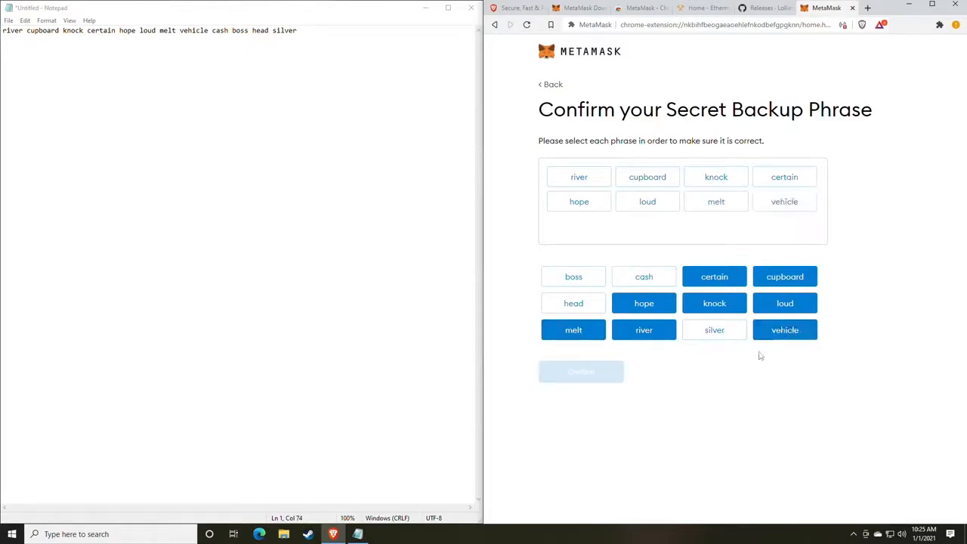
{"action": "left_click", "coordinate": [642, 278]}
{"action": "left_click", "coordinate": [588, 281]}
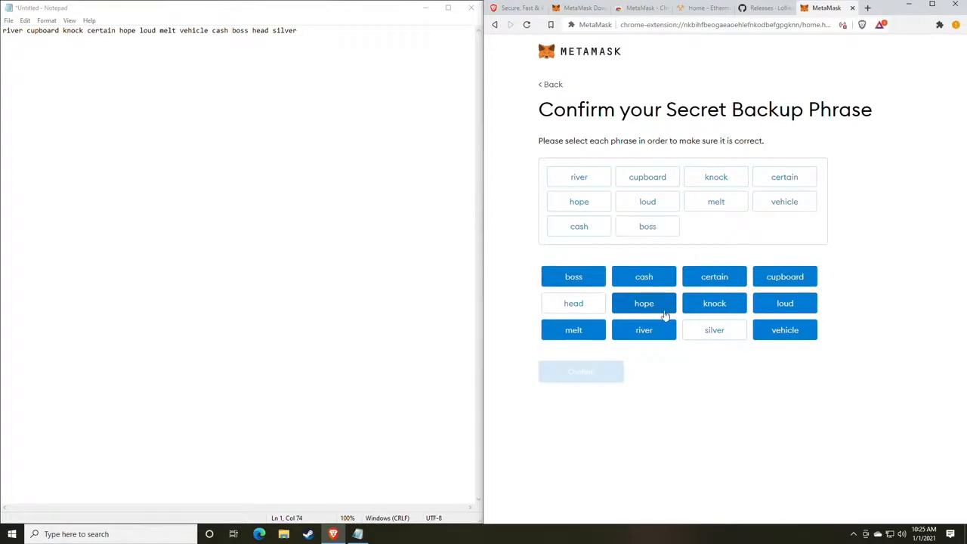
{"action": "left_click", "coordinate": [592, 306]}
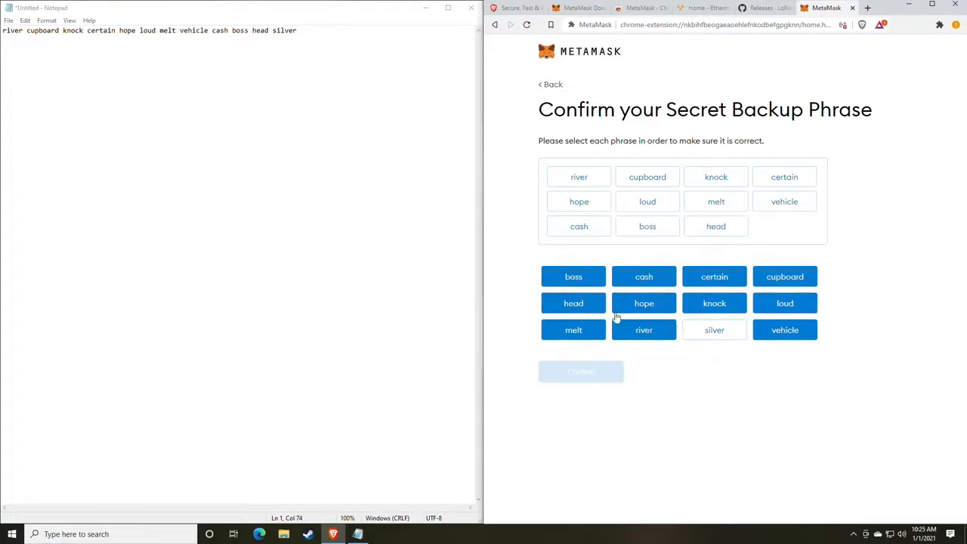
{"action": "left_click", "coordinate": [714, 333]}
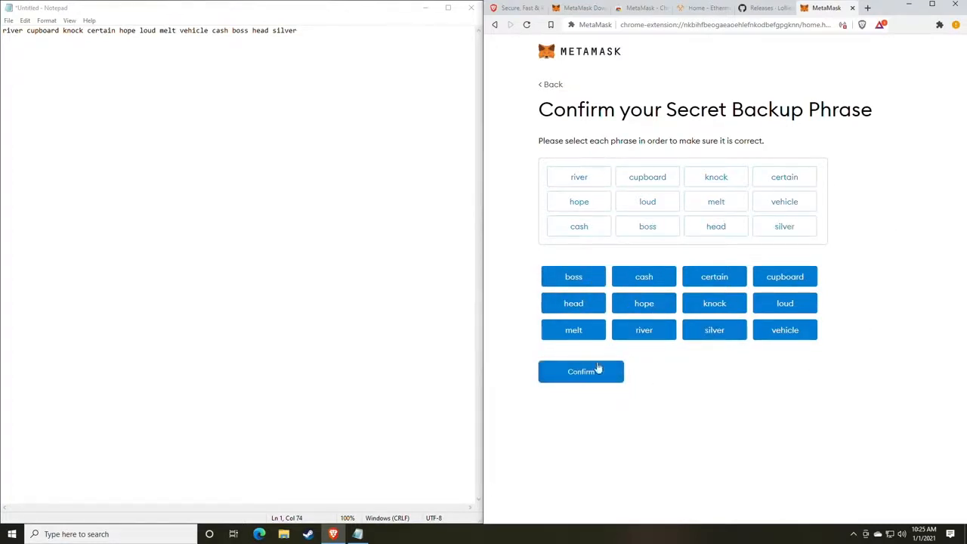
{"action": "left_click", "coordinate": [580, 383]}
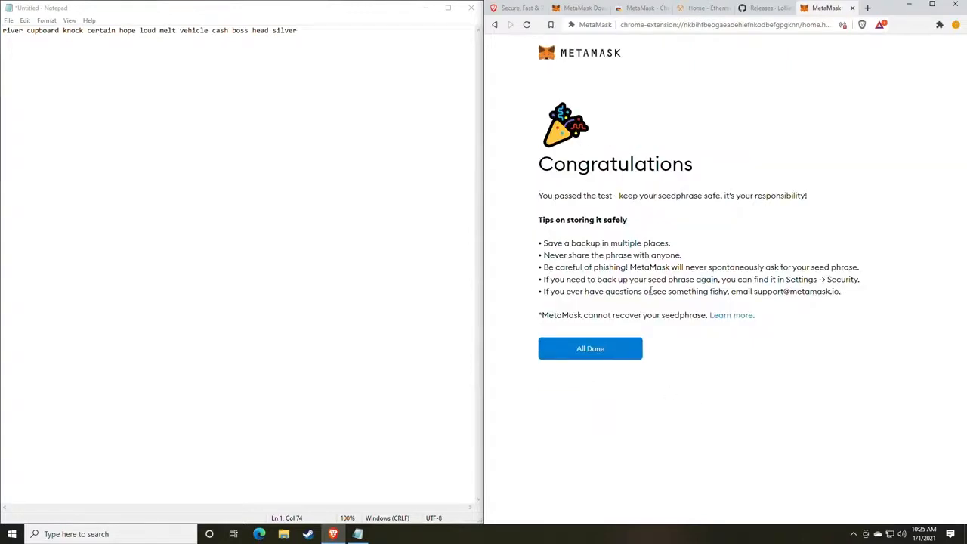
Choose All Done on the Congratulations screen to reach Account 1's 0 ETH wallet home
{"action": "left_click", "coordinate": [602, 354]}
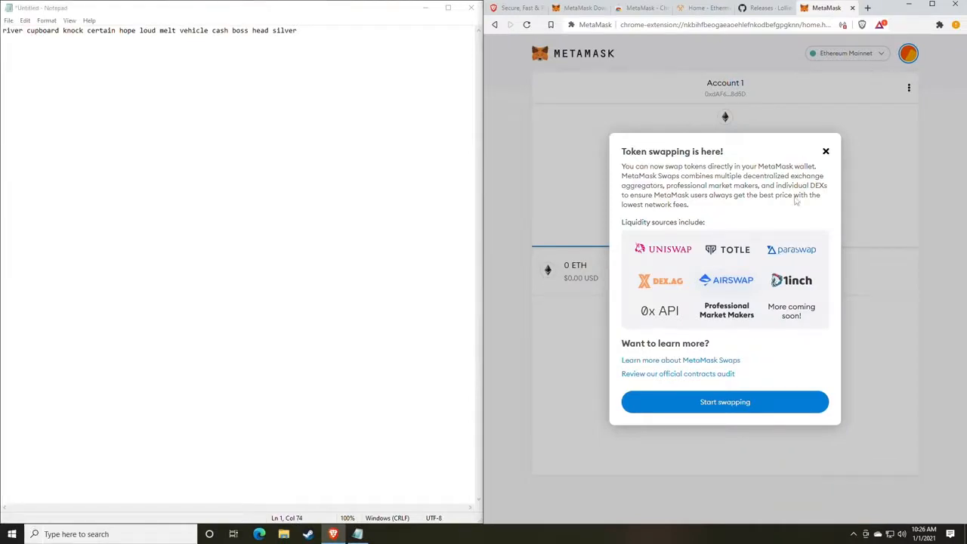
Dismiss the token swapping announcement and copy Account 1's wallet address
{"action": "left_click", "coordinate": [845, 162]}
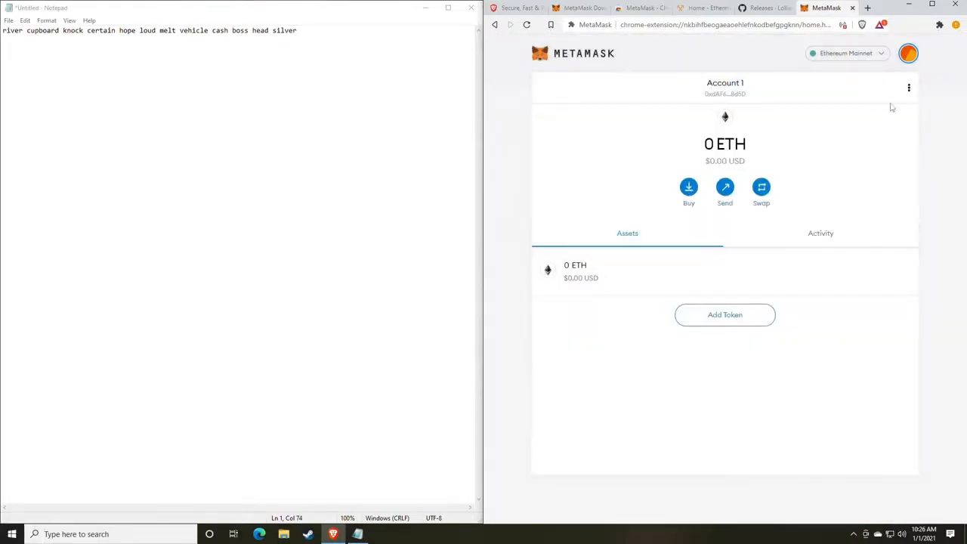
{"action": "left_click", "coordinate": [906, 57]}
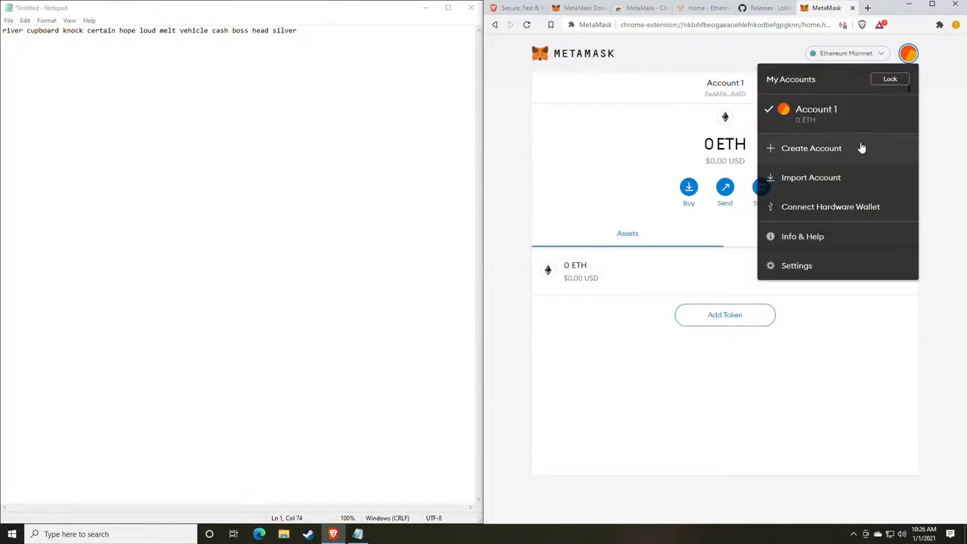
{"action": "left_click", "coordinate": [665, 137]}
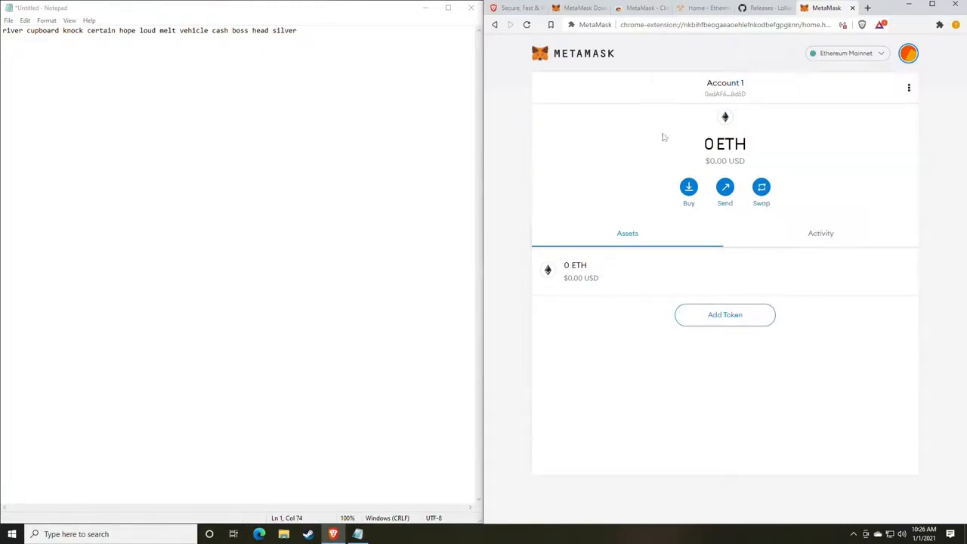
{"action": "left_click", "coordinate": [727, 92]}
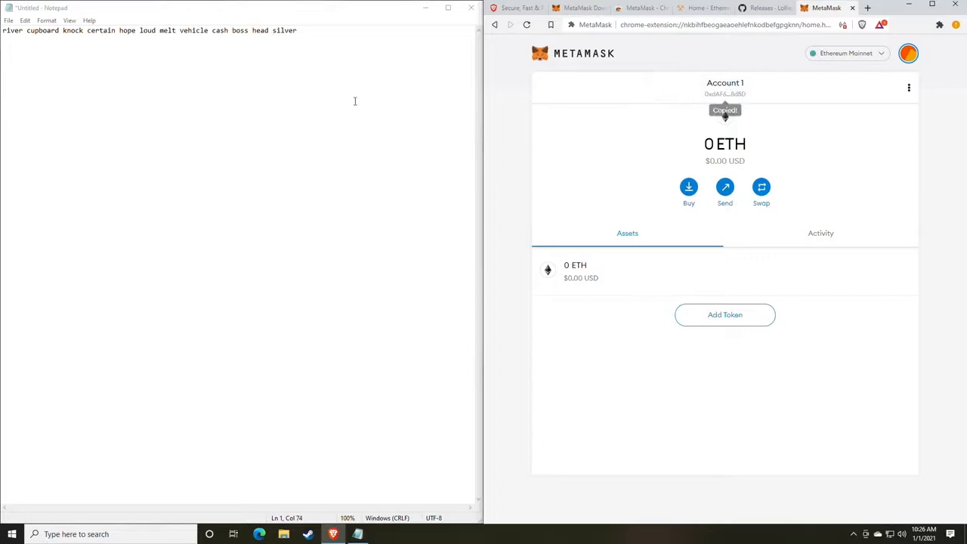
Paste the wallet address into Notepad on a new line below the backup phrase
{"action": "left_click", "coordinate": [323, 38]}
{"action": "key", "text": "Return"}
{"action": "key", "text": "Return"}
{"action": "type", "text": "0xdAF673AFf4315Bfab88BD7Dc352c28432D7a8d5D"}
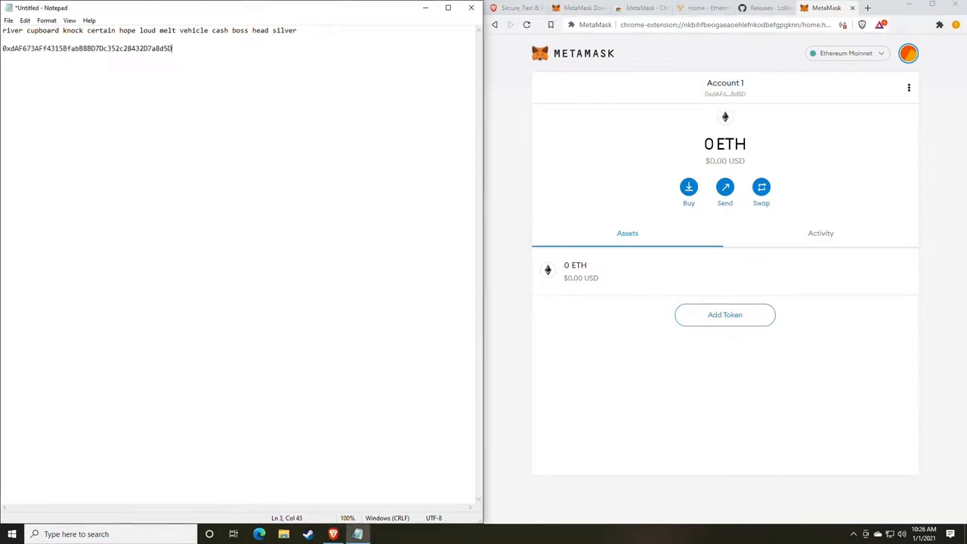
{"action": "left_click_drag", "start_coordinate": [317, 32], "coordinate": [2, 30]}
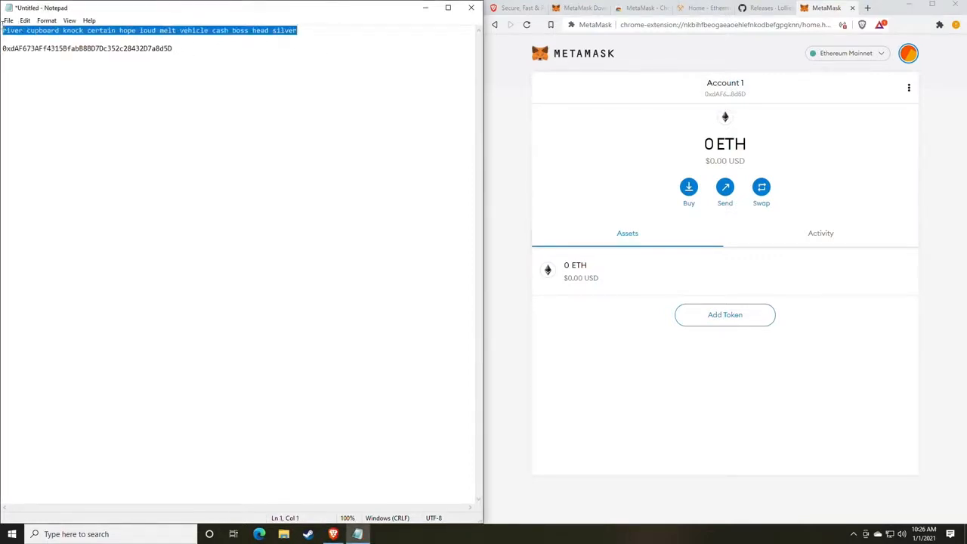
{"action": "left_click_drag", "start_coordinate": [173, 48], "coordinate": [2, 48]}
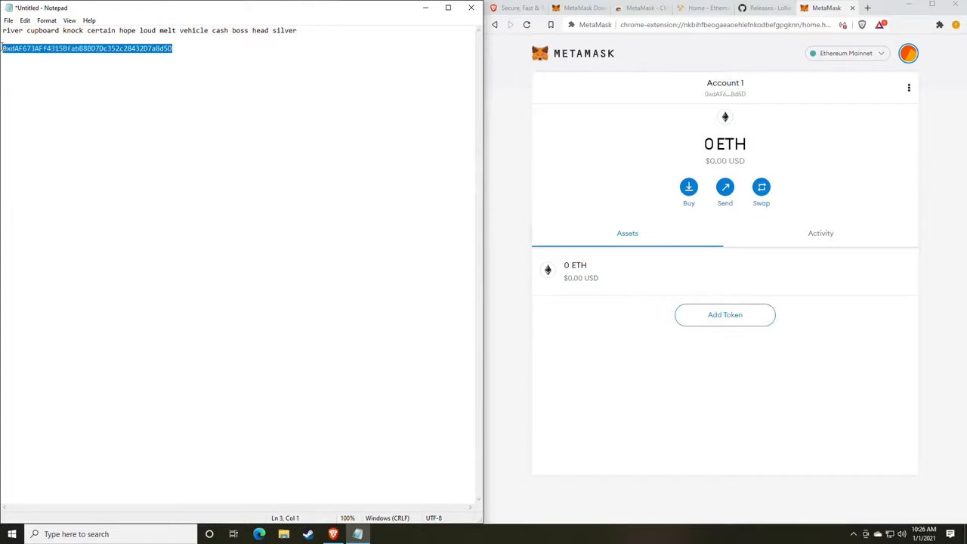
{"action": "left_click", "coordinate": [91, 50]}
{"action": "double_click", "coordinate": [93, 50]}
{"action": "left_click", "coordinate": [209, 94]}
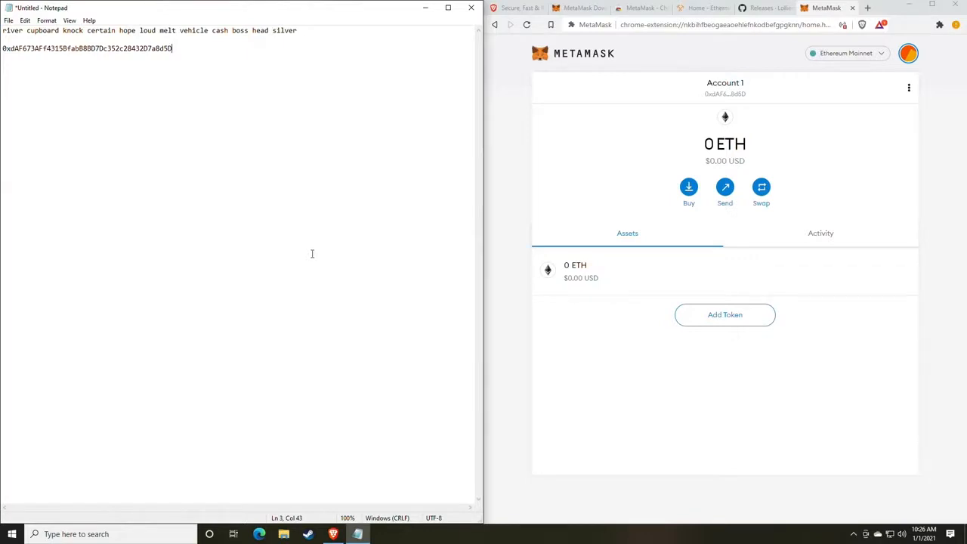
{"action": "left_click_drag", "start_coordinate": [186, 52], "coordinate": [1, 51]}
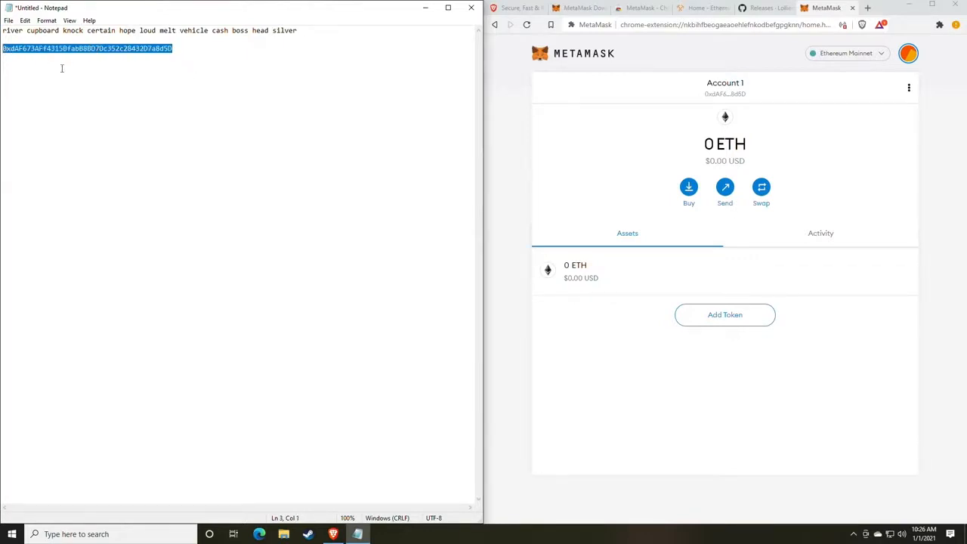
{"action": "left_click", "coordinate": [221, 114]}
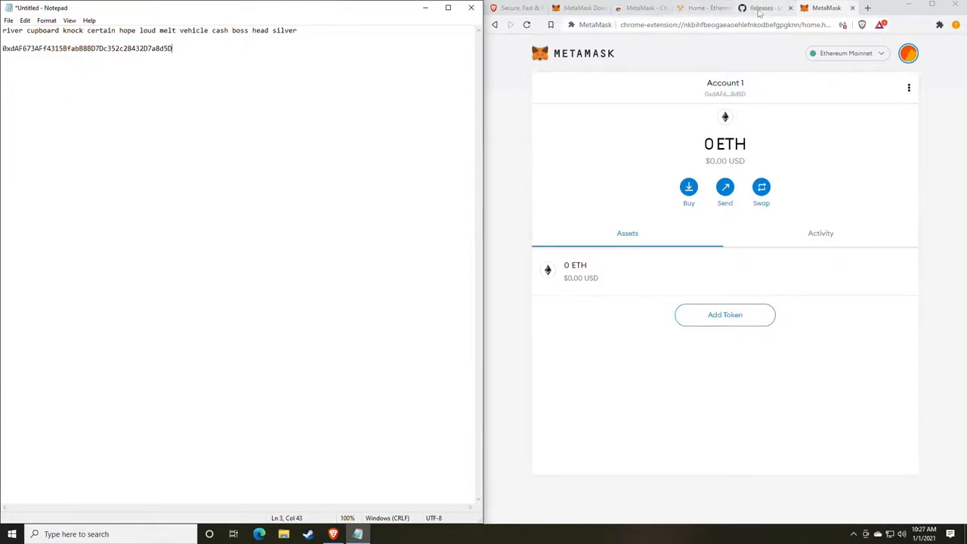
Switch to the lolMiner releases tab and scroll to the 1.17 release's Assets list
{"action": "left_click", "coordinate": [760, 9]}
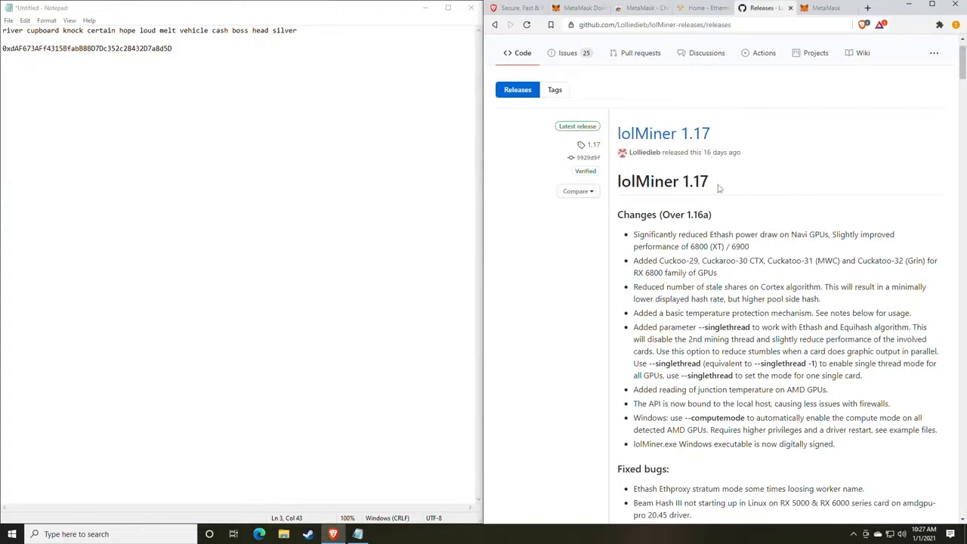
{"action": "scroll", "coordinate": [719, 189], "scroll_direction": "down", "scroll_amount": 1}
{"action": "scroll", "coordinate": [719, 188], "scroll_direction": "up", "scroll_amount": 2}
{"action": "scroll", "coordinate": [718, 189], "scroll_direction": "down", "scroll_amount": 10}
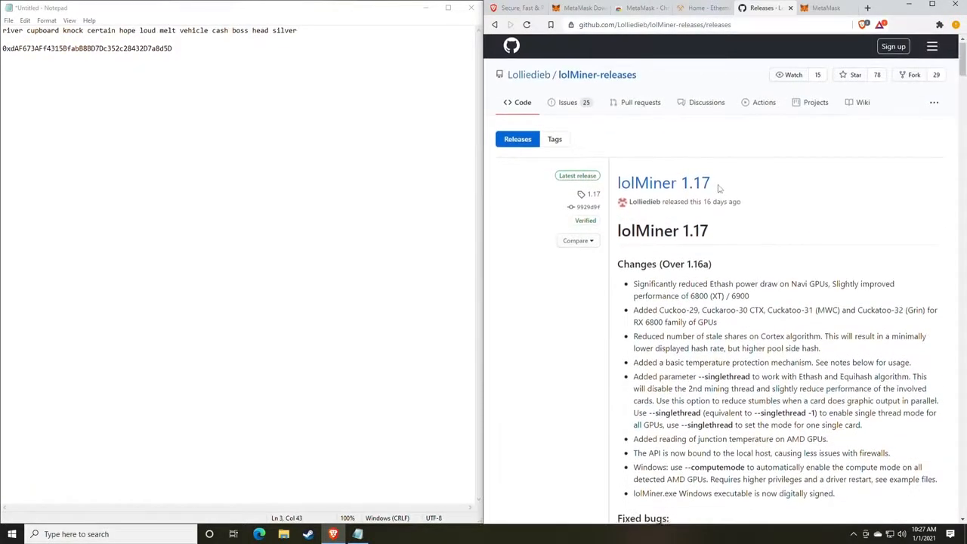
{"action": "scroll", "coordinate": [720, 189], "scroll_direction": "up", "scroll_amount": 10}
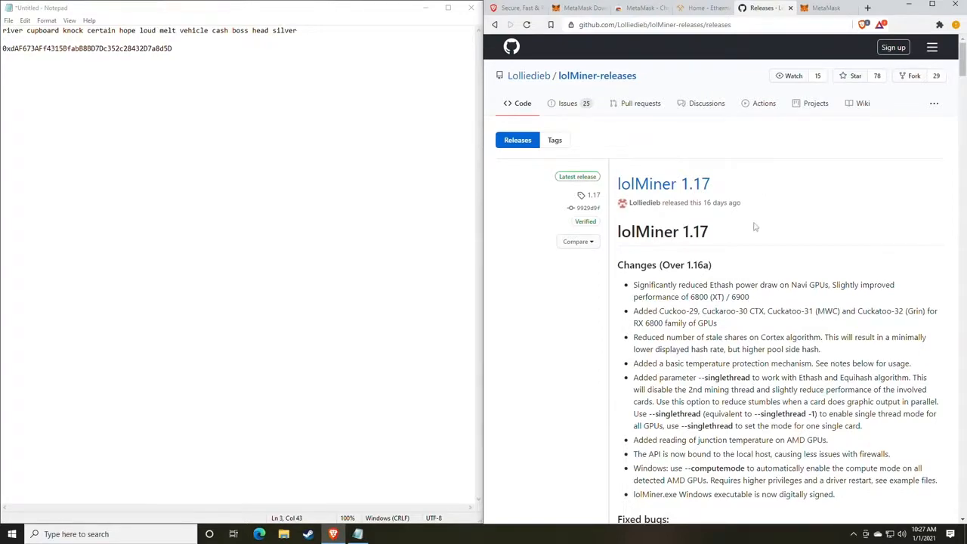
{"action": "scroll", "coordinate": [744, 257], "scroll_direction": "down", "scroll_amount": 3}
{"action": "scroll", "coordinate": [746, 217], "scroll_direction": "down", "scroll_amount": 5}
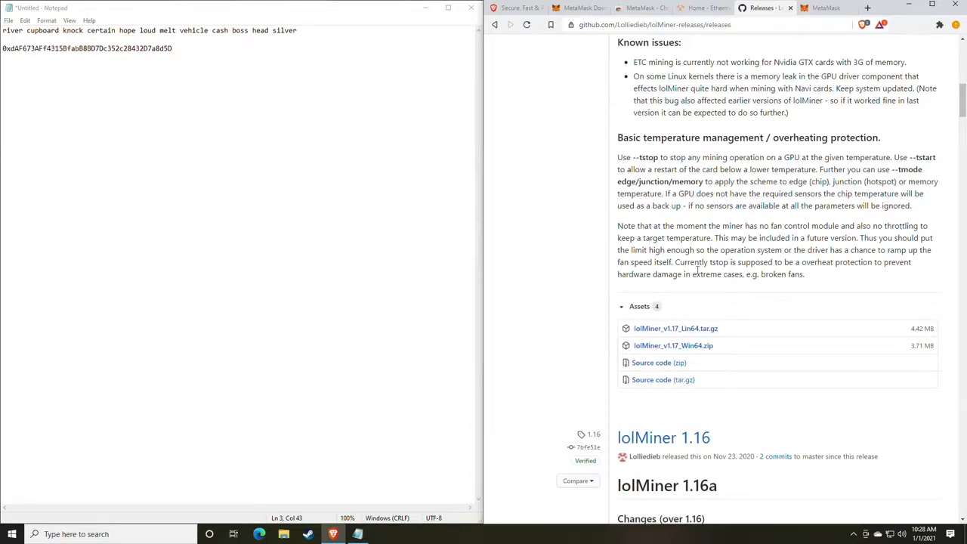
{"action": "scroll", "coordinate": [711, 277], "scroll_direction": "up", "scroll_amount": 5}
{"action": "scroll", "coordinate": [711, 277], "scroll_direction": "up", "scroll_amount": 4}
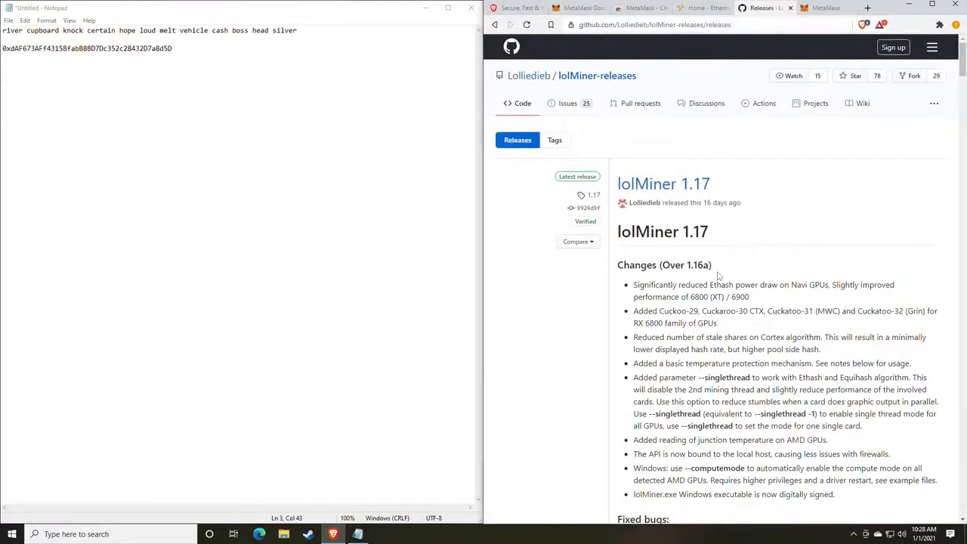
{"action": "scroll", "coordinate": [719, 276], "scroll_direction": "down", "scroll_amount": 6}
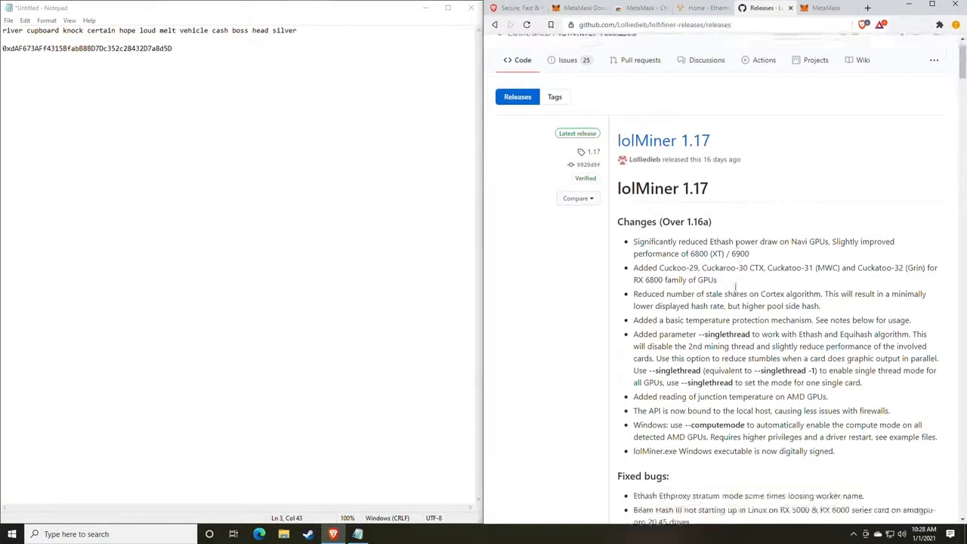
{"action": "scroll", "coordinate": [739, 284], "scroll_direction": "down", "scroll_amount": 2}
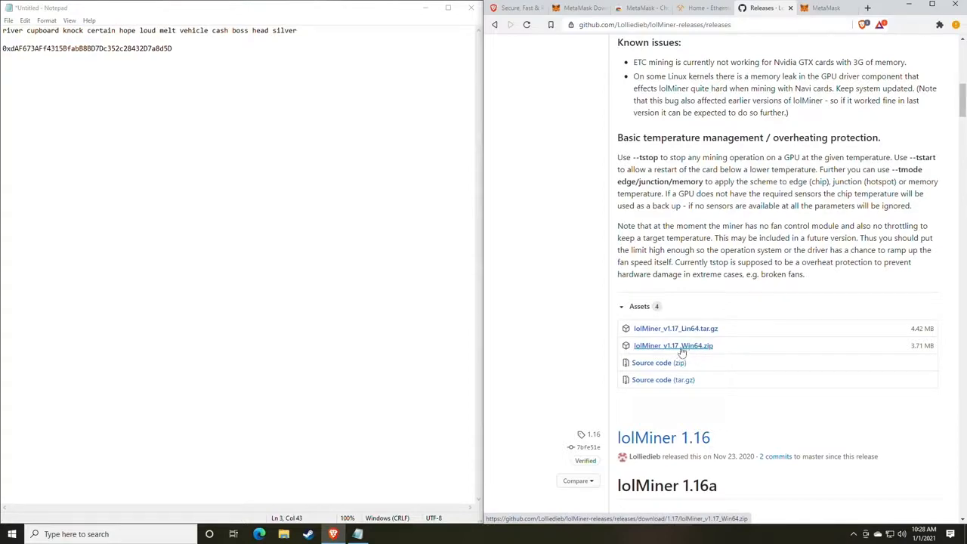
Download lolMiner_v1.17_Win64.zip to Downloads and show it in File Explorer
{"action": "left_click", "coordinate": [682, 349]}
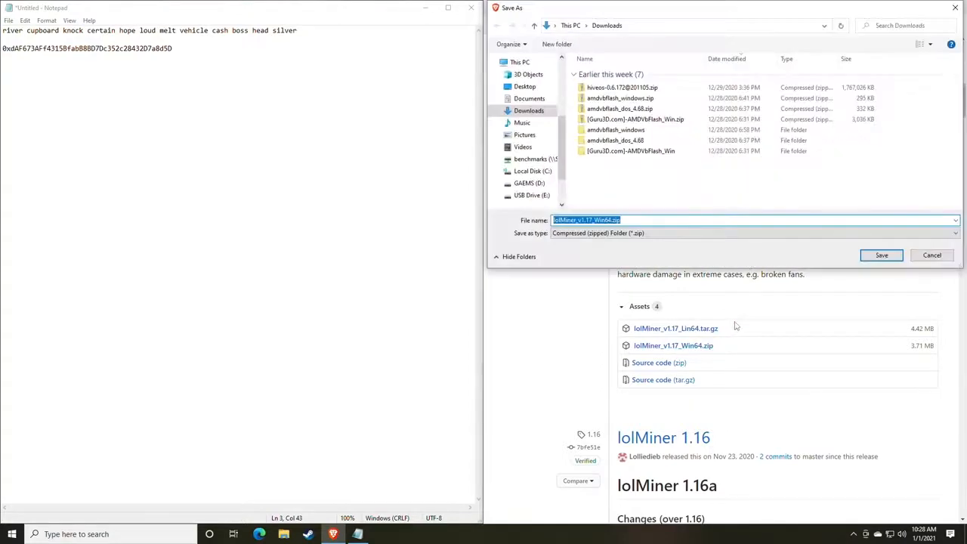
{"action": "key", "text": "Return"}
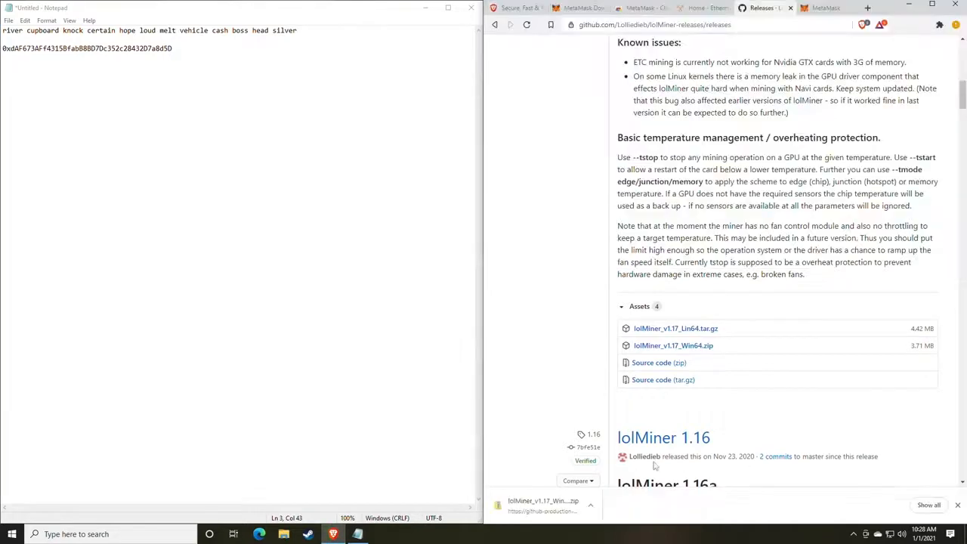
{"action": "left_click", "coordinate": [591, 505]}
{"action": "left_click", "coordinate": [626, 472]}
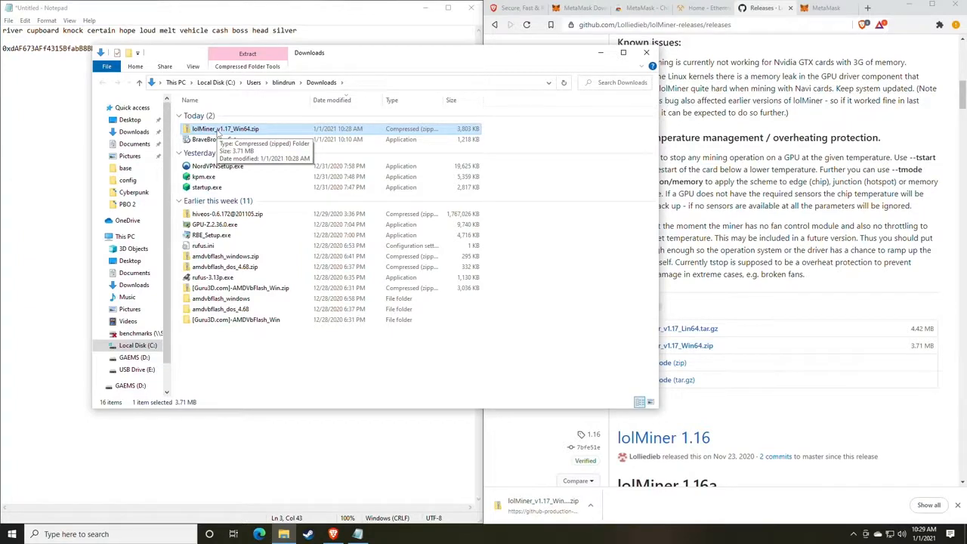
Look through the Miners folder on the GAEMS (D:) drive, then return to Downloads
{"action": "left_click", "coordinate": [134, 357]}
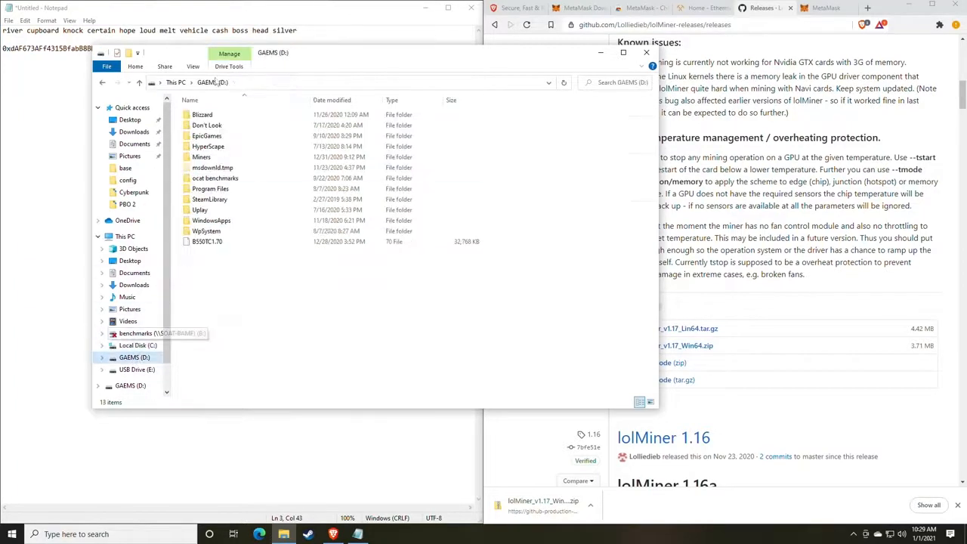
{"action": "double_click", "coordinate": [202, 158]}
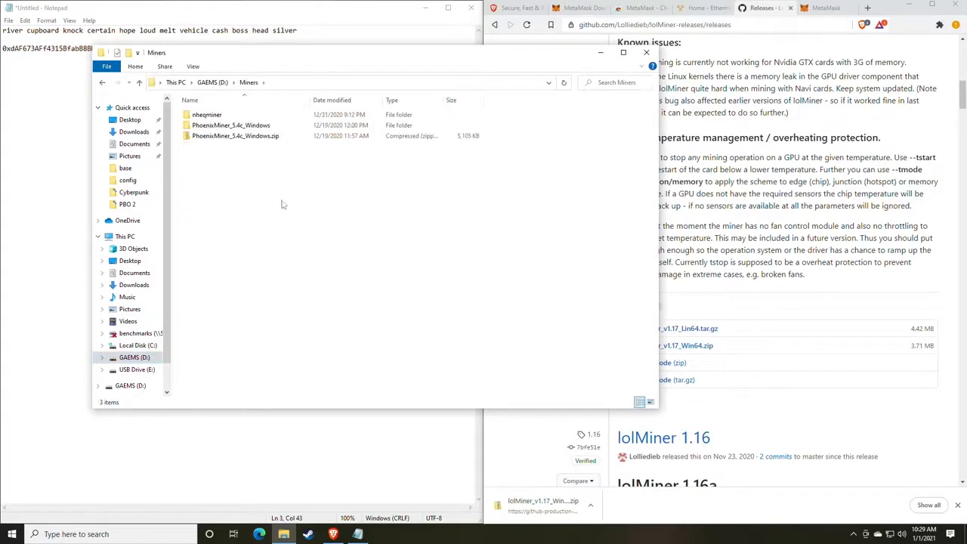
{"action": "left_click", "coordinate": [103, 82]}
{"action": "left_click", "coordinate": [103, 82]}
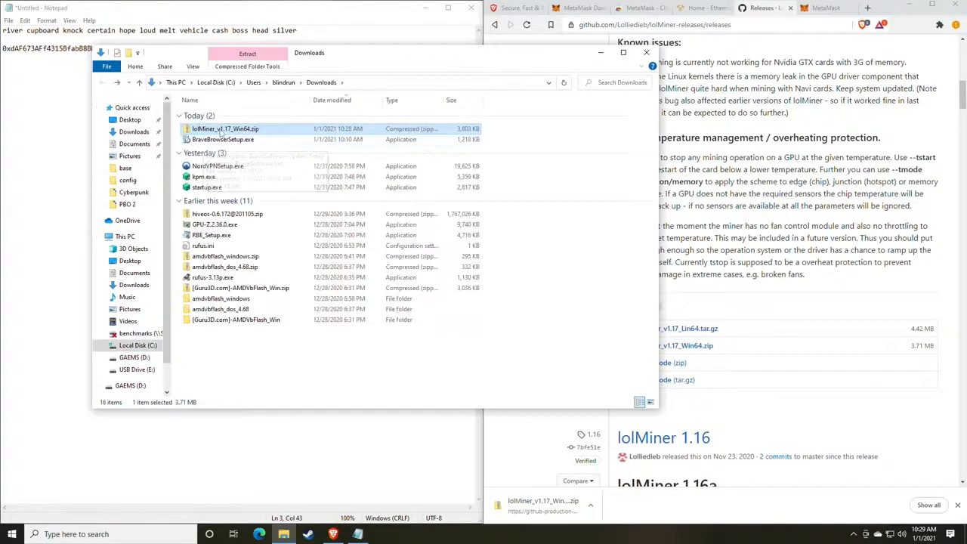
Extract the lolMiner_v1.17_Win64 zip to its suggested folder and open the 1.17 folder
{"action": "right_click", "coordinate": [220, 131]}
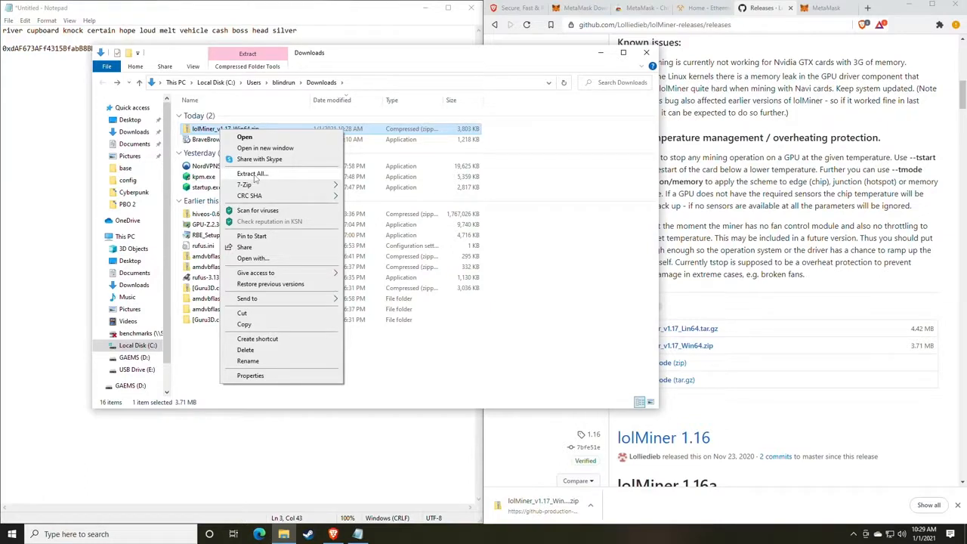
{"action": "mouse_move", "coordinate": [247, 187]}
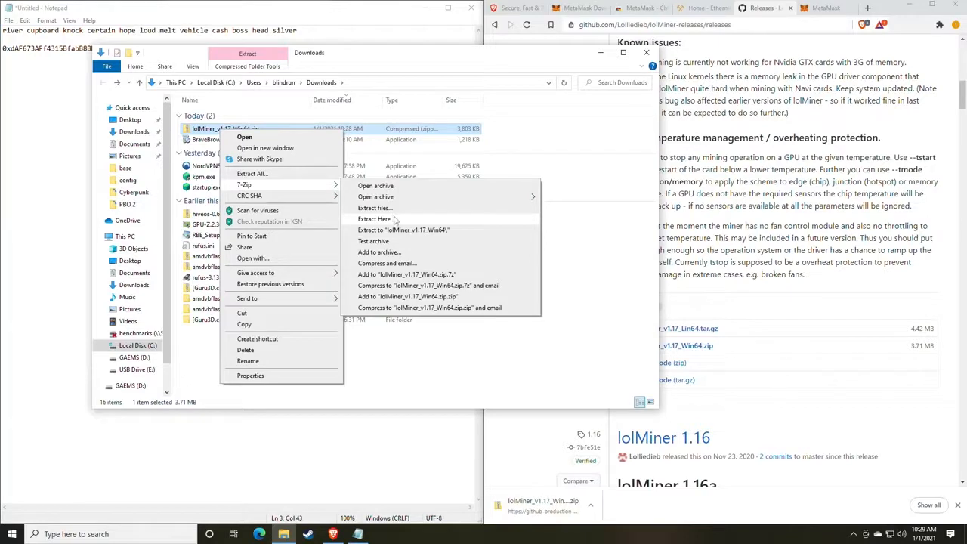
{"action": "left_click", "coordinate": [267, 175]}
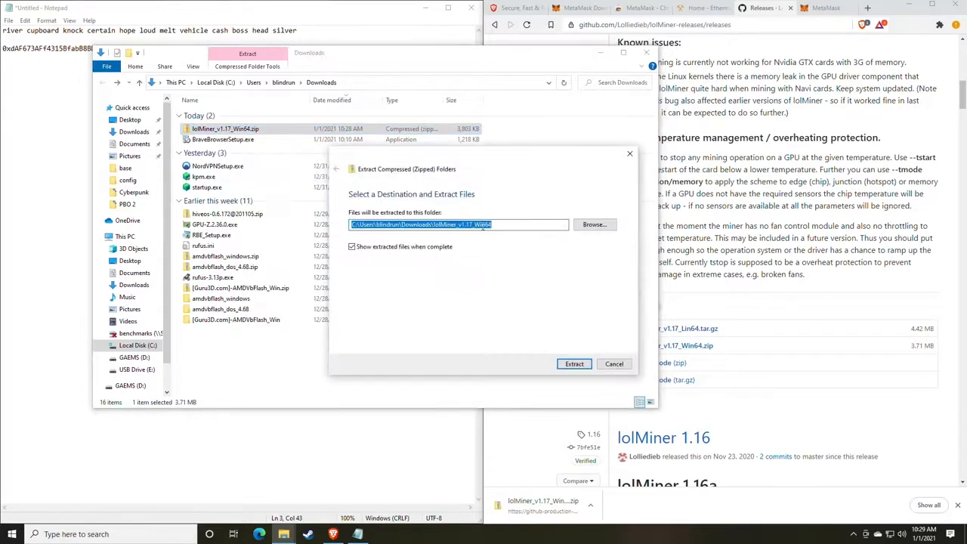
{"action": "left_click", "coordinate": [570, 367]}
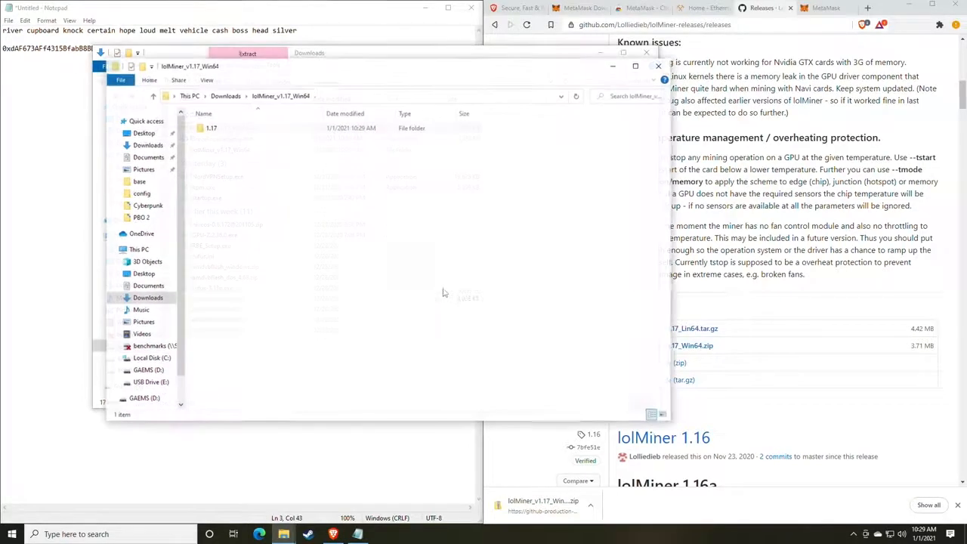
{"action": "left_click_drag", "start_coordinate": [302, 73], "coordinate": [422, 81]}
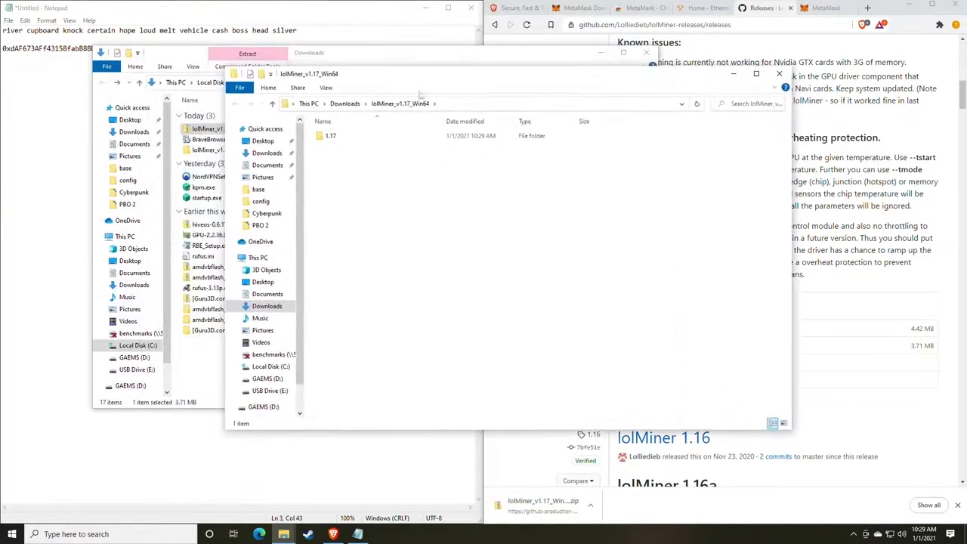
{"action": "double_click", "coordinate": [326, 135]}
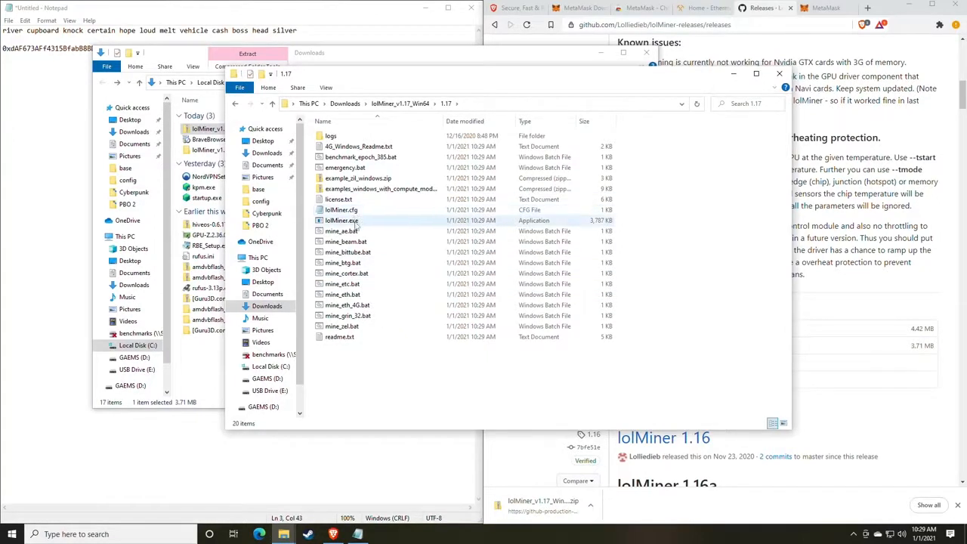
{"action": "left_click", "coordinate": [151, 534]}
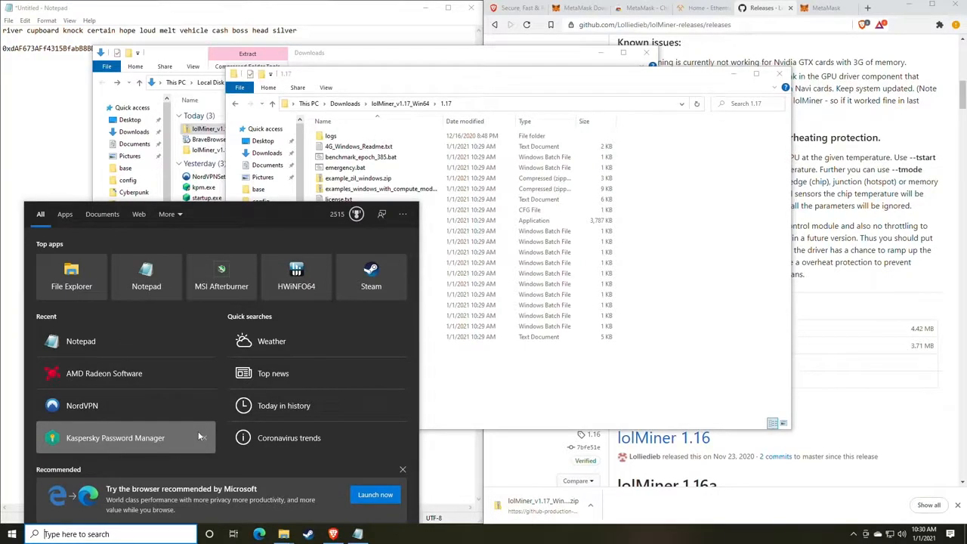
Open File Explorer Options from a 'file' search and toggle 'Hide extensions for known file types' on the View tab
{"action": "type", "text": "file"}
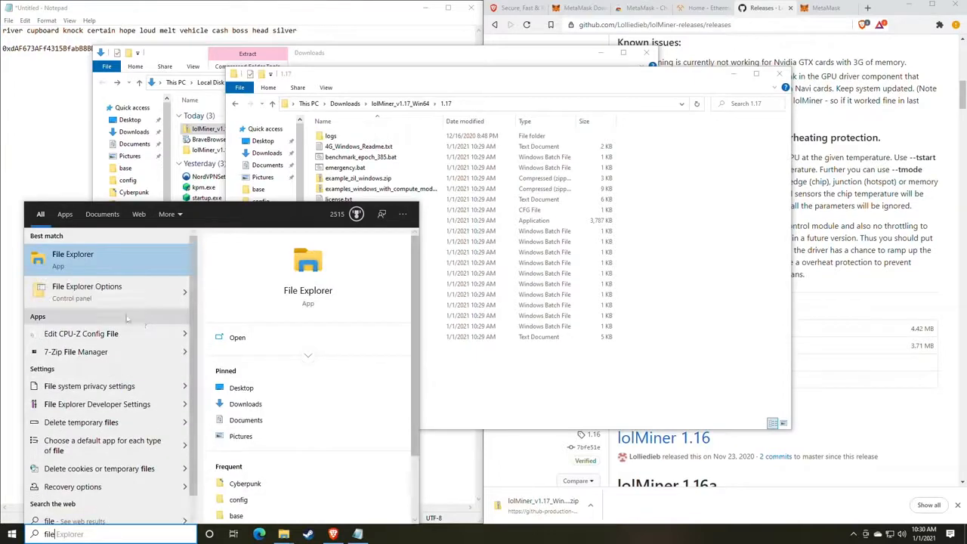
{"action": "left_click", "coordinate": [106, 292]}
{"action": "left_click_drag", "start_coordinate": [173, 101], "coordinate": [461, 98]}
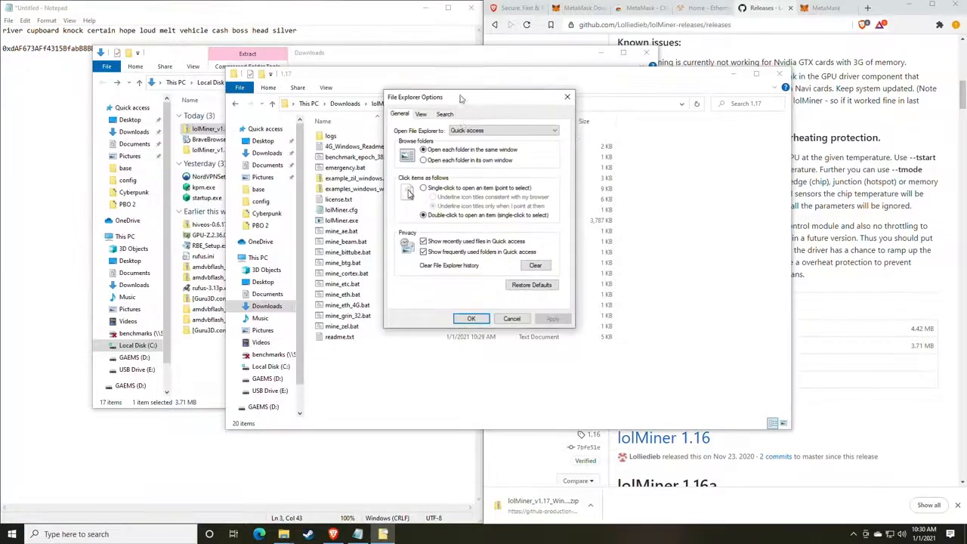
{"action": "left_click", "coordinate": [421, 114]}
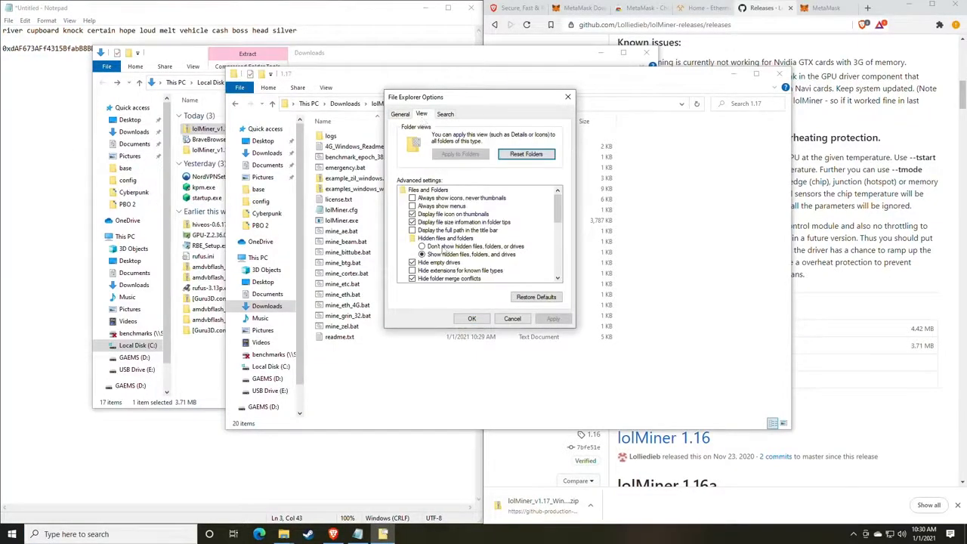
{"action": "scroll", "coordinate": [438, 249], "scroll_direction": "down", "scroll_amount": 1}
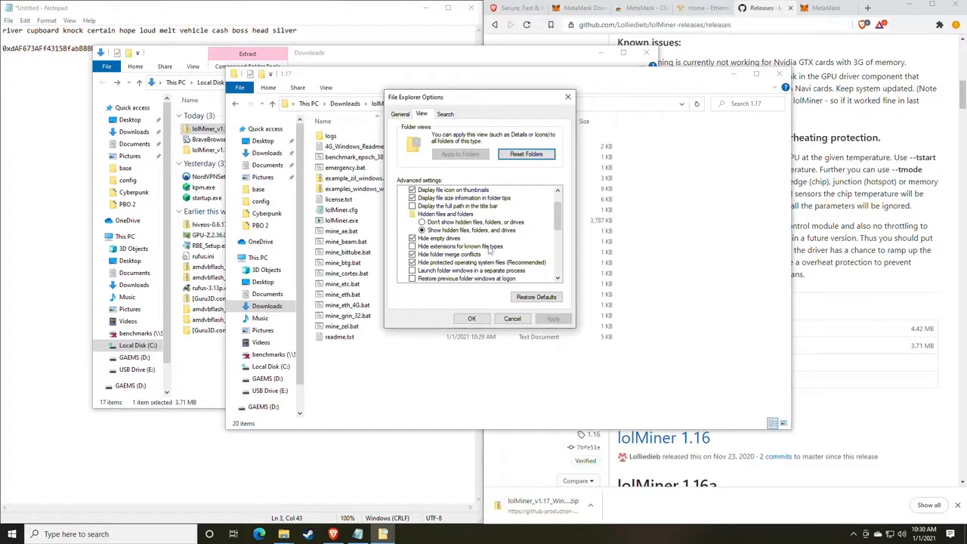
{"action": "left_click", "coordinate": [418, 247]}
{"action": "left_click", "coordinate": [553, 318]}
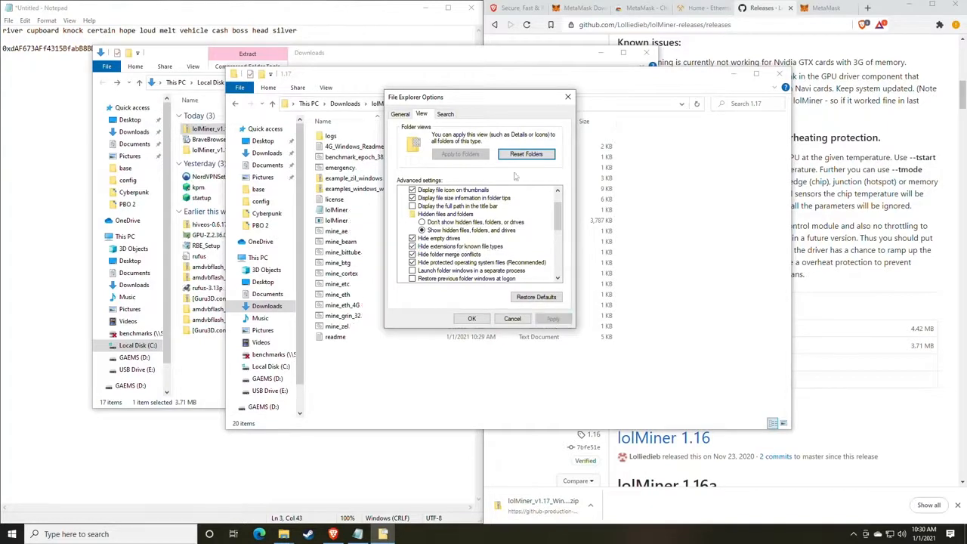
Turn off hiding of known file extensions, confirm with OK, and switch to the Ethermine page
{"action": "left_click_drag", "start_coordinate": [462, 100], "coordinate": [648, 106]}
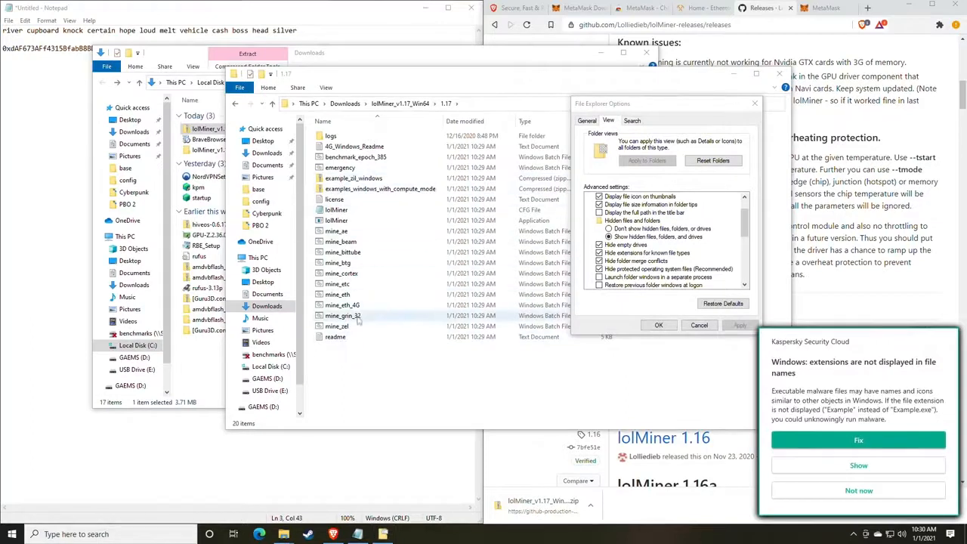
{"action": "left_click", "coordinate": [860, 492]}
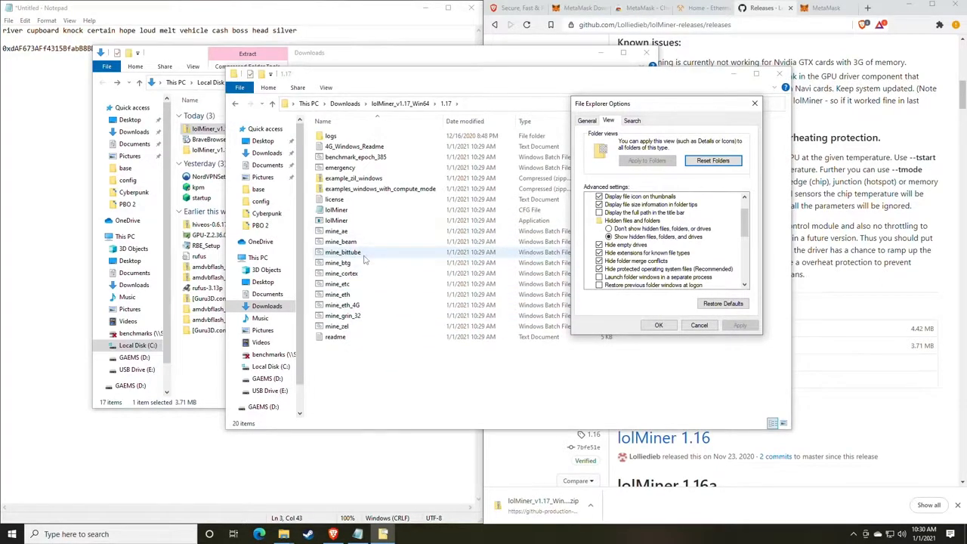
{"action": "left_click", "coordinate": [599, 252]}
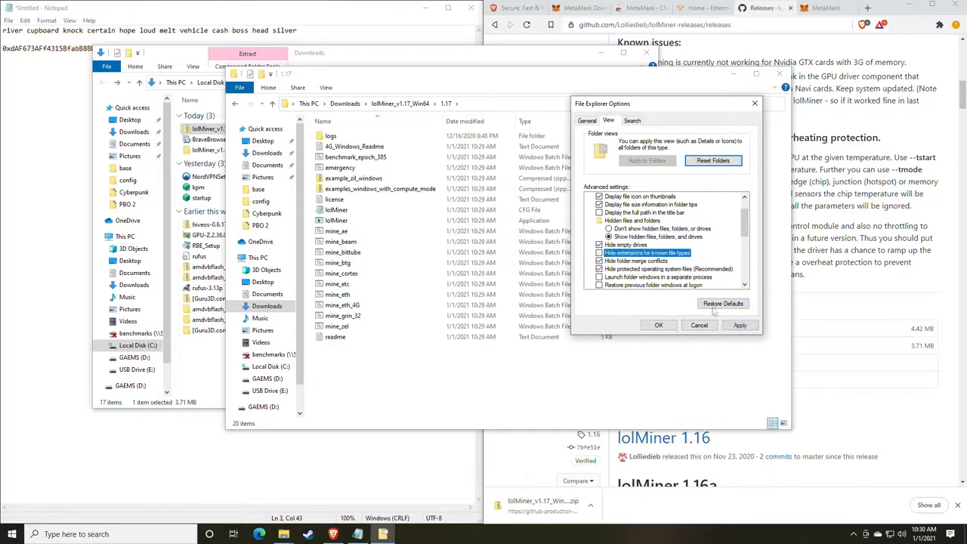
{"action": "left_click", "coordinate": [739, 325]}
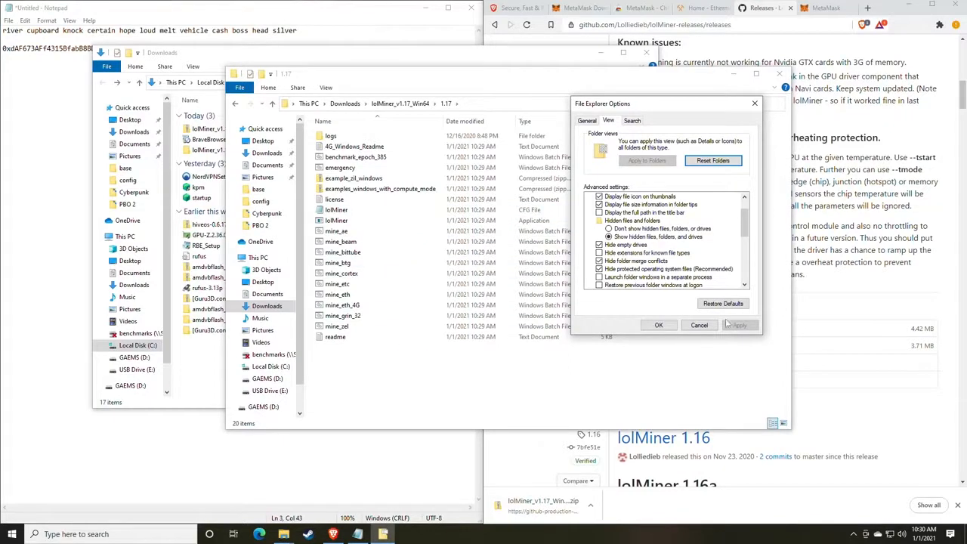
{"action": "left_click", "coordinate": [663, 327]}
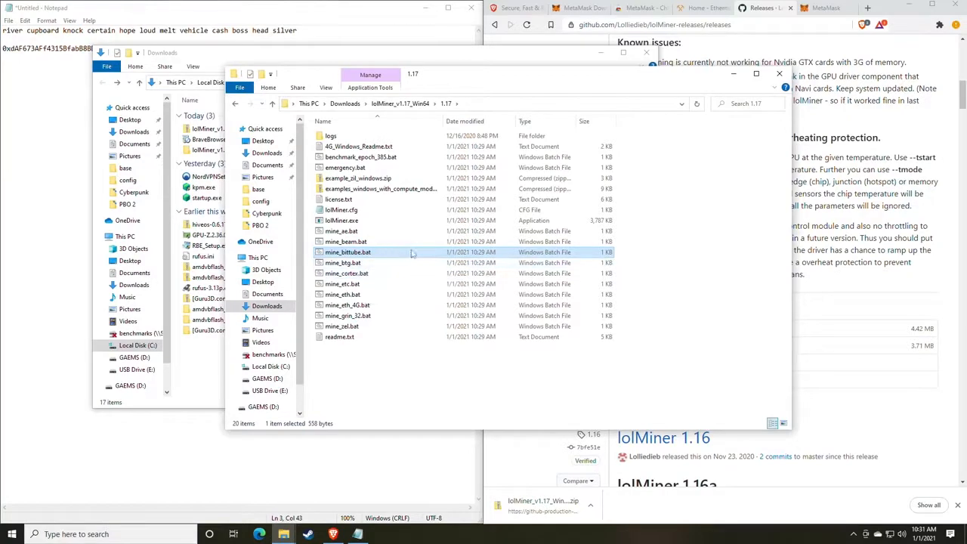
{"action": "left_click_drag", "start_coordinate": [470, 82], "coordinate": [475, 109]}
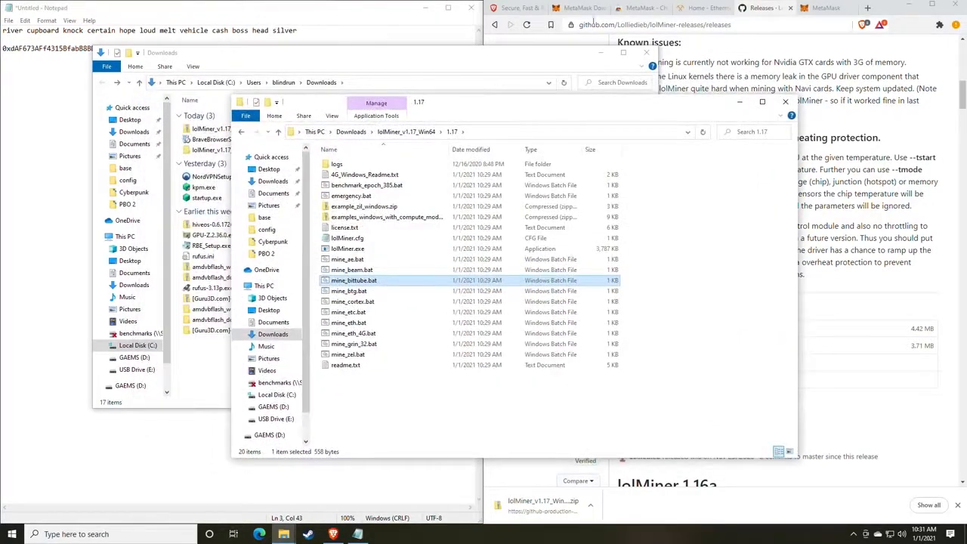
{"action": "left_click", "coordinate": [703, 9]}
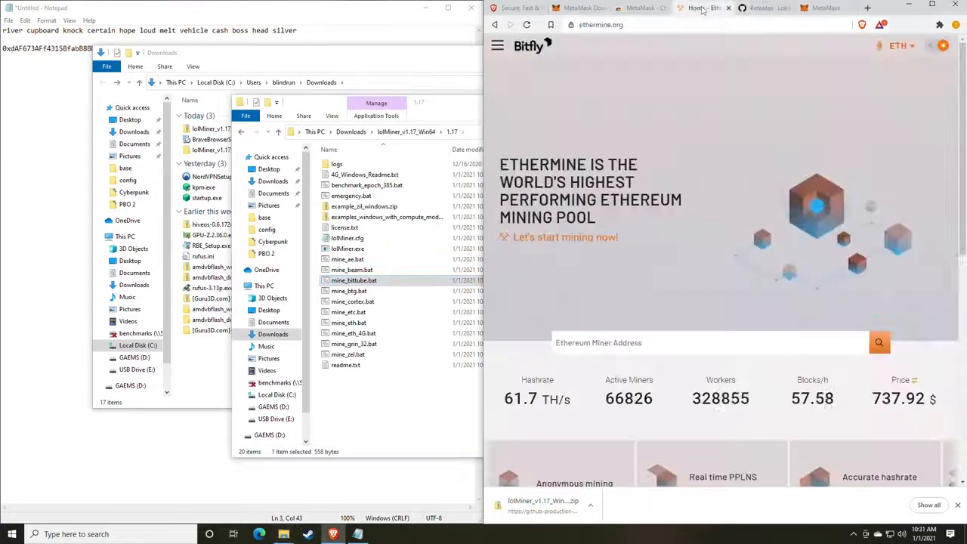
Bring the wallet-address notes forward and open Ethermine's hamburger site menu
{"action": "left_click", "coordinate": [335, 18]}
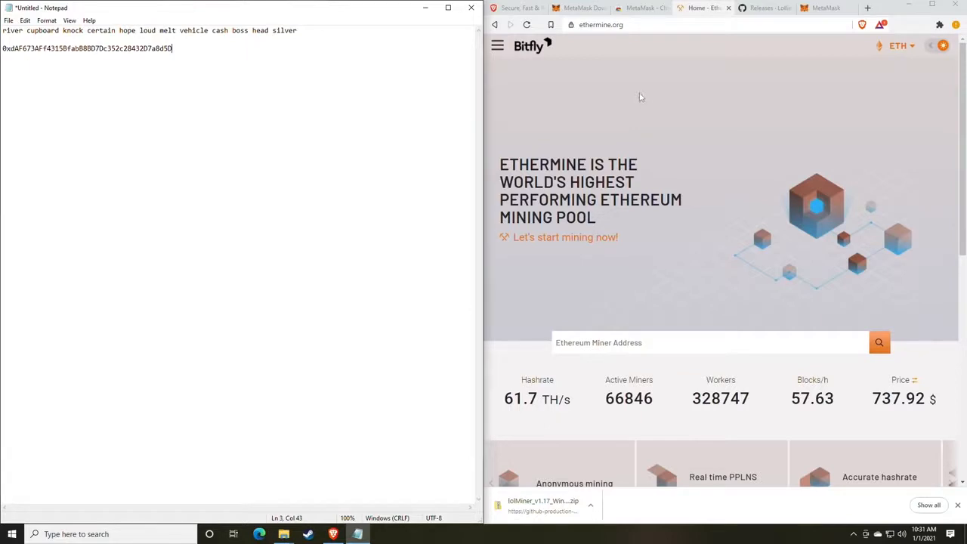
{"action": "left_click", "coordinate": [496, 47]}
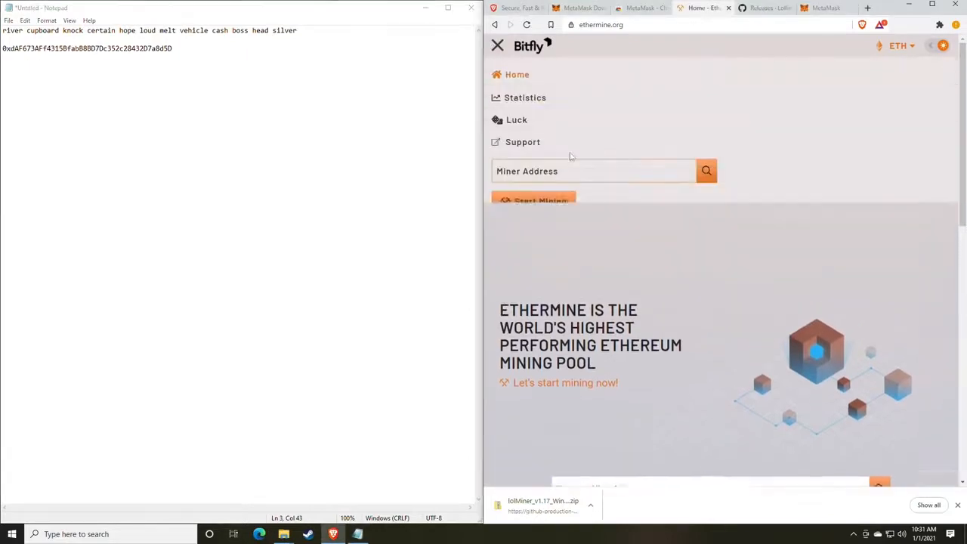
{"action": "left_click", "coordinate": [498, 47]}
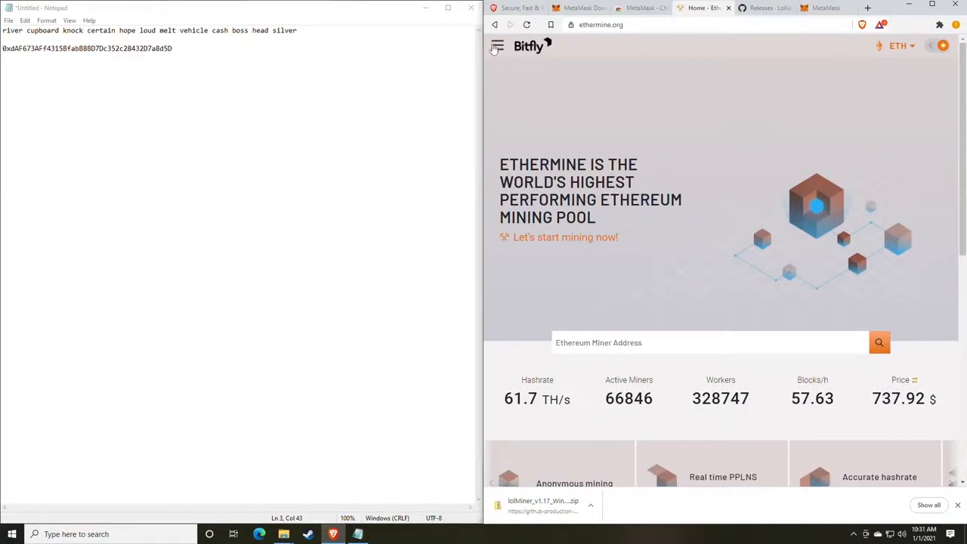
{"action": "left_click", "coordinate": [497, 47]}
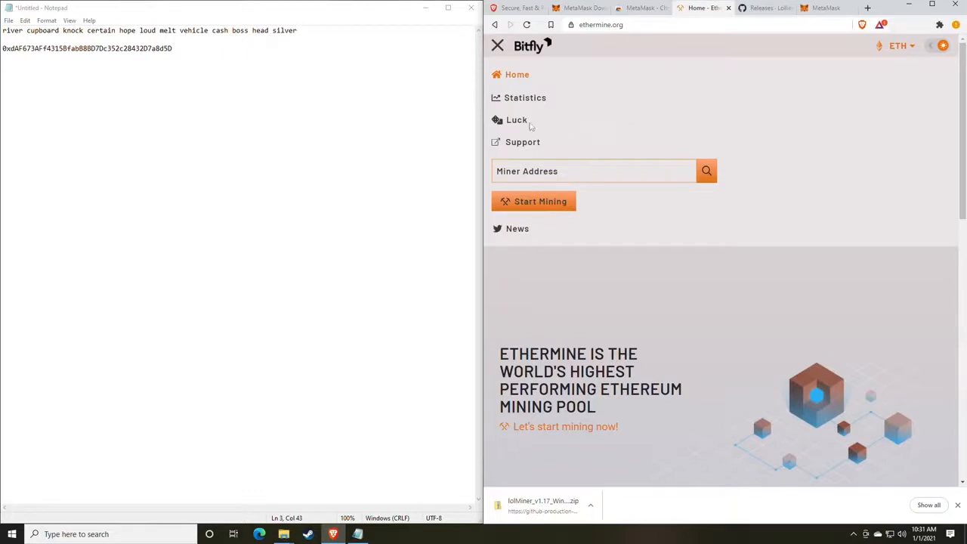
{"action": "left_click", "coordinate": [642, 227]}
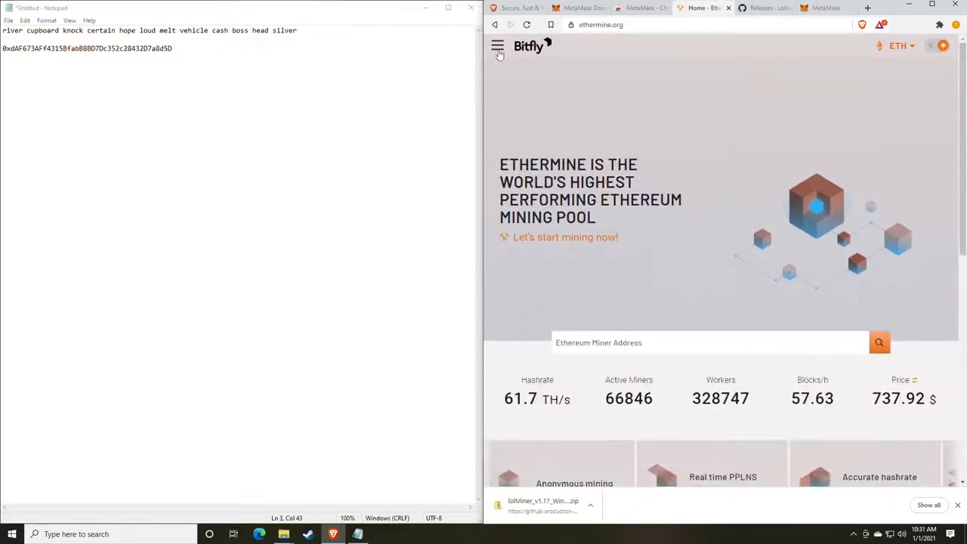
{"action": "left_click", "coordinate": [497, 47]}
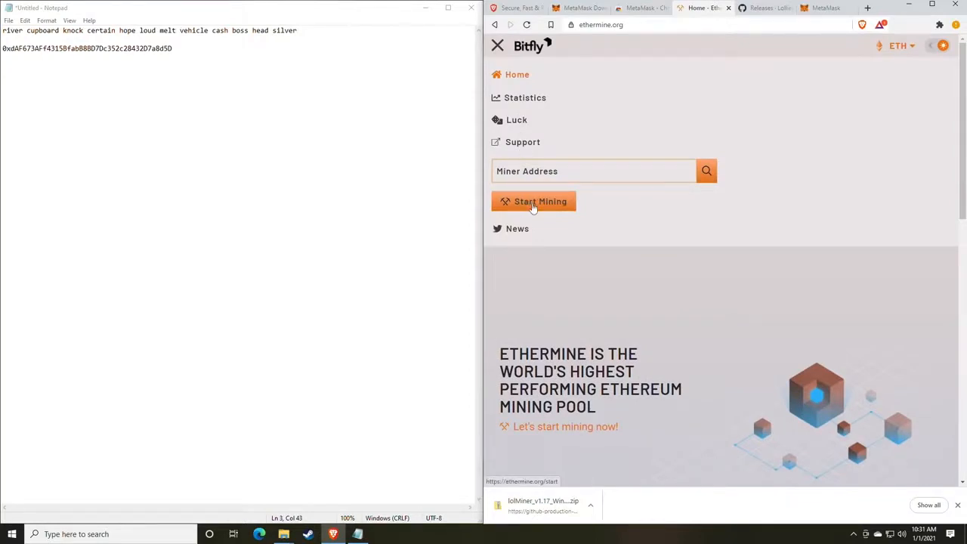
Open Ethermine's Start Mining guide and highlight the Asia and US East servers and Stratum Port 4444
{"action": "left_click", "coordinate": [535, 201]}
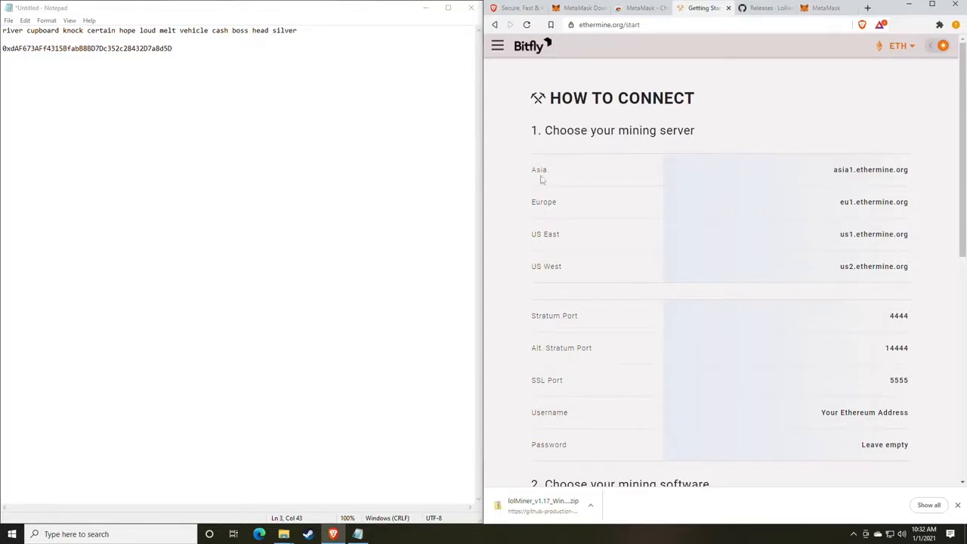
{"action": "left_click_drag", "start_coordinate": [527, 177], "coordinate": [571, 176]}
{"action": "left_click_drag", "start_coordinate": [541, 239], "coordinate": [589, 244]}
{"action": "left_click_drag", "start_coordinate": [542, 271], "coordinate": [586, 274]}
{"action": "left_click", "coordinate": [624, 257]}
{"action": "scroll", "coordinate": [628, 257], "scroll_direction": "down", "scroll_amount": 2}
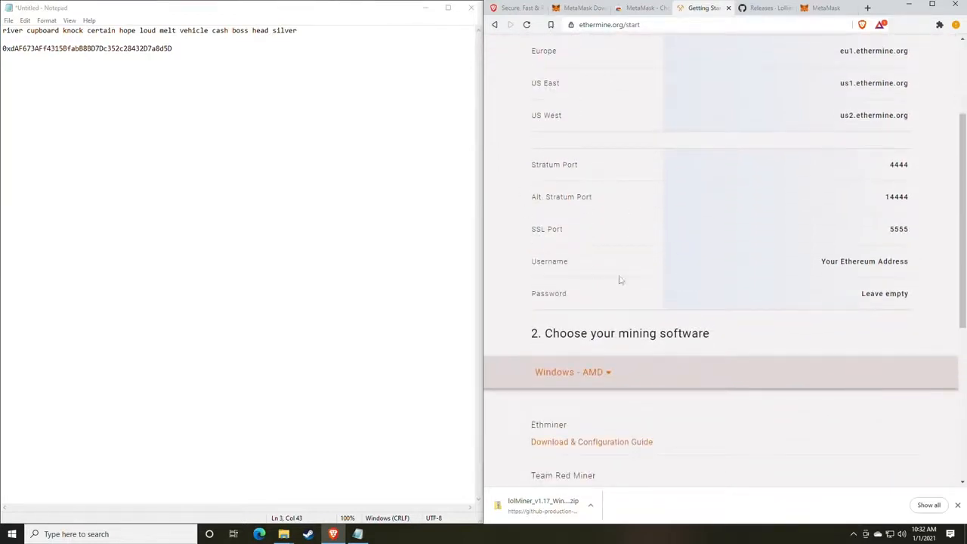
{"action": "left_click_drag", "start_coordinate": [912, 230], "coordinate": [915, 206]}
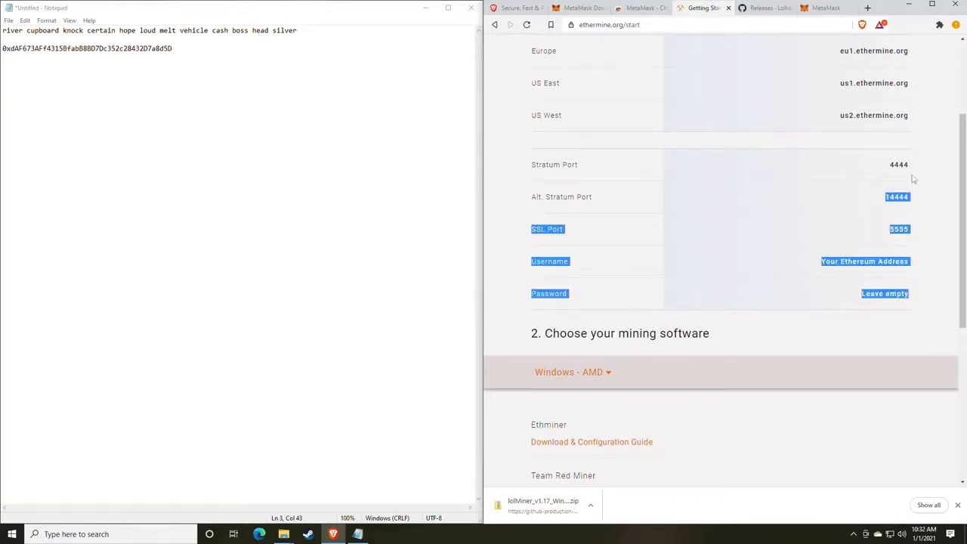
{"action": "left_click_drag", "start_coordinate": [916, 167], "coordinate": [866, 167]}
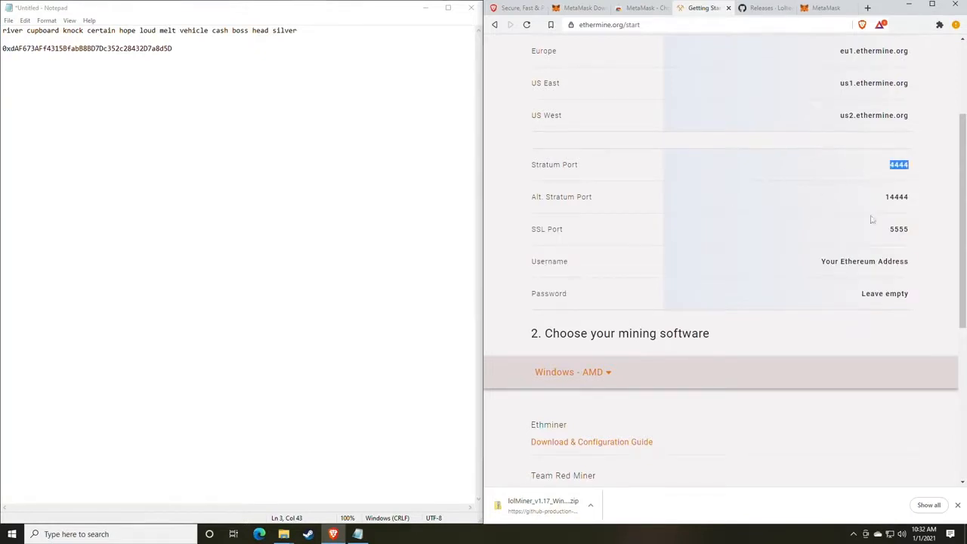
{"action": "left_click", "coordinate": [770, 250]}
{"action": "mouse_move", "coordinate": [283, 534]}
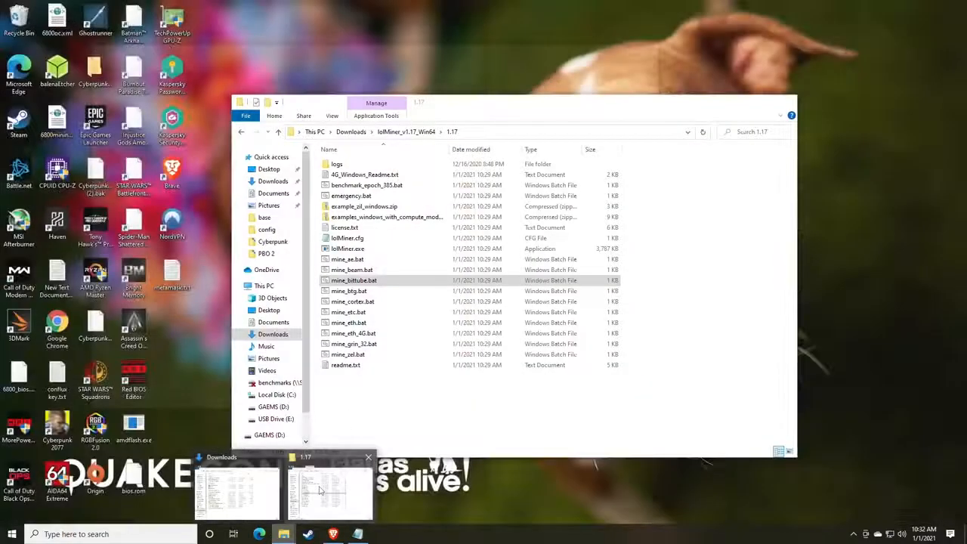
{"action": "left_click", "coordinate": [320, 491]}
{"action": "left_click_drag", "start_coordinate": [456, 96], "coordinate": [552, 50]}
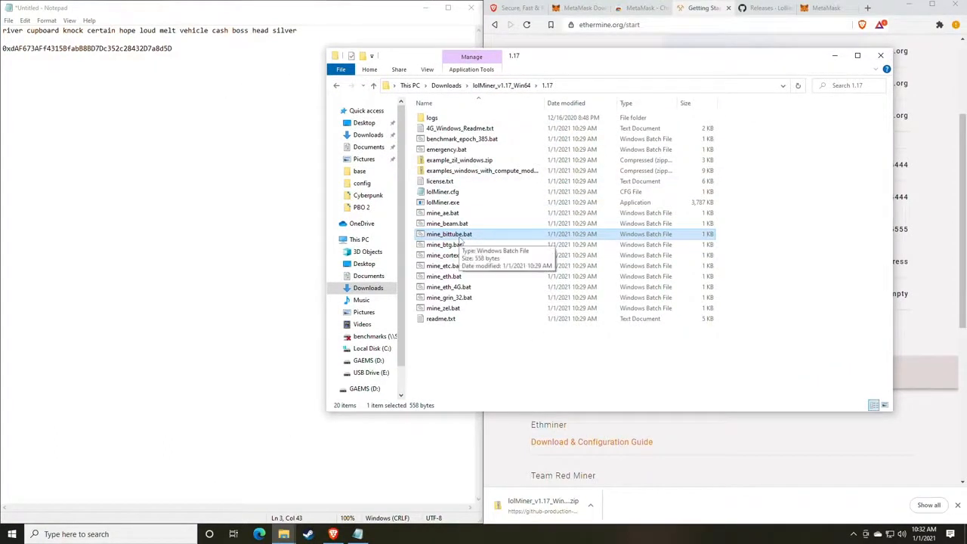
{"action": "left_click", "coordinate": [444, 225]}
{"action": "left_click", "coordinate": [446, 233]}
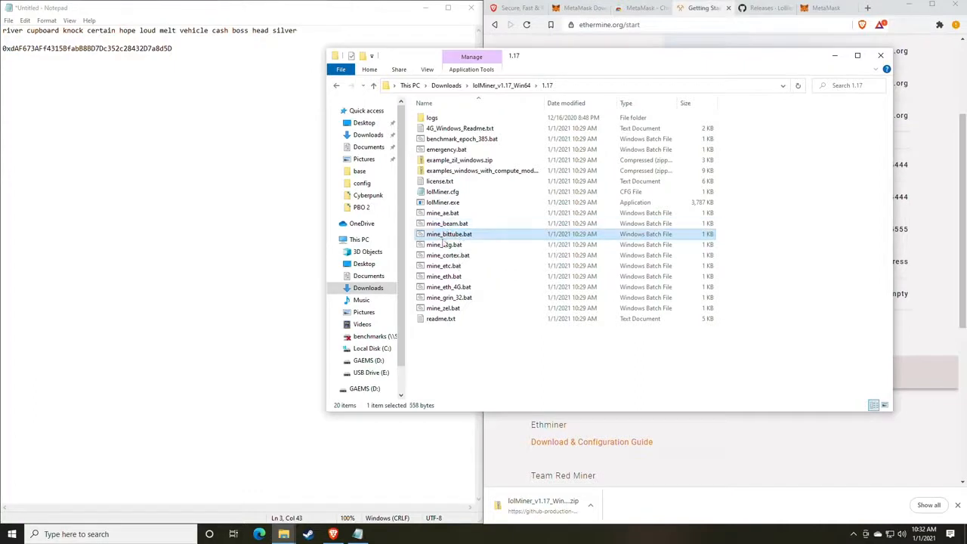
{"action": "left_click", "coordinate": [456, 277]}
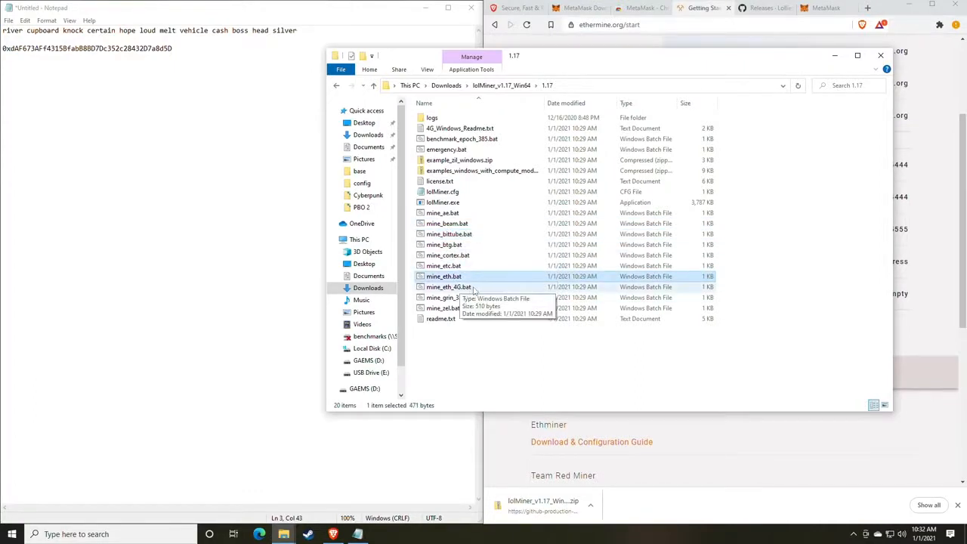
{"action": "left_click", "coordinate": [452, 287]}
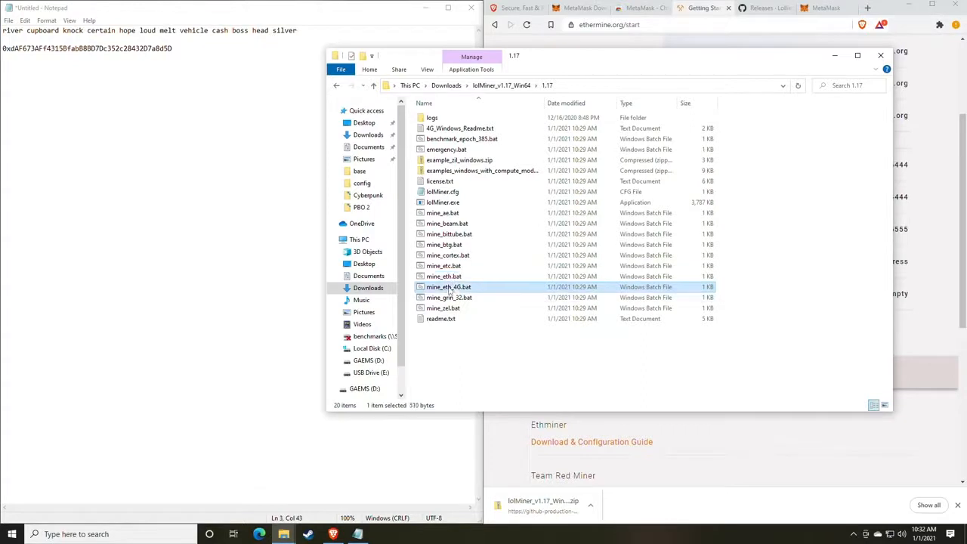
{"action": "left_click", "coordinate": [446, 277]}
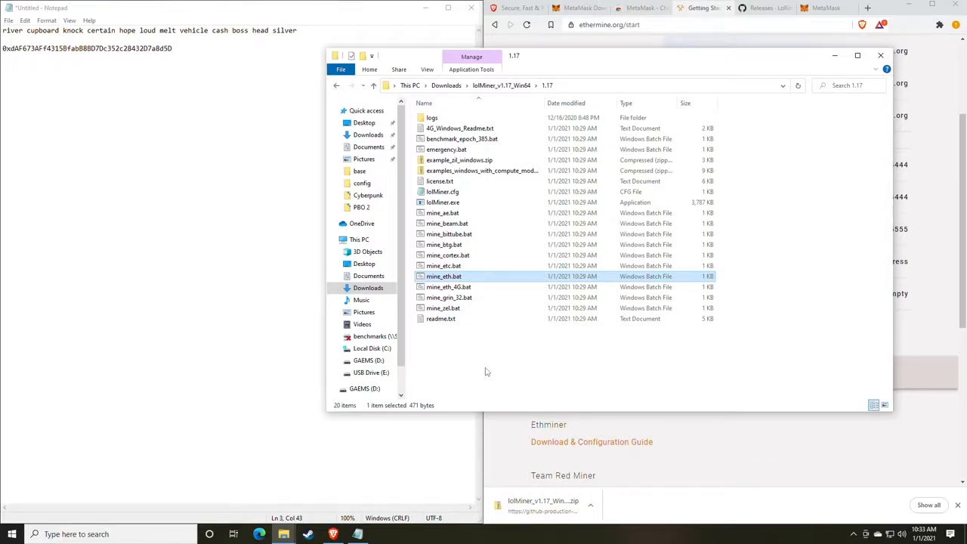
{"action": "right_click", "coordinate": [443, 288]}
{"action": "left_click", "coordinate": [442, 292]}
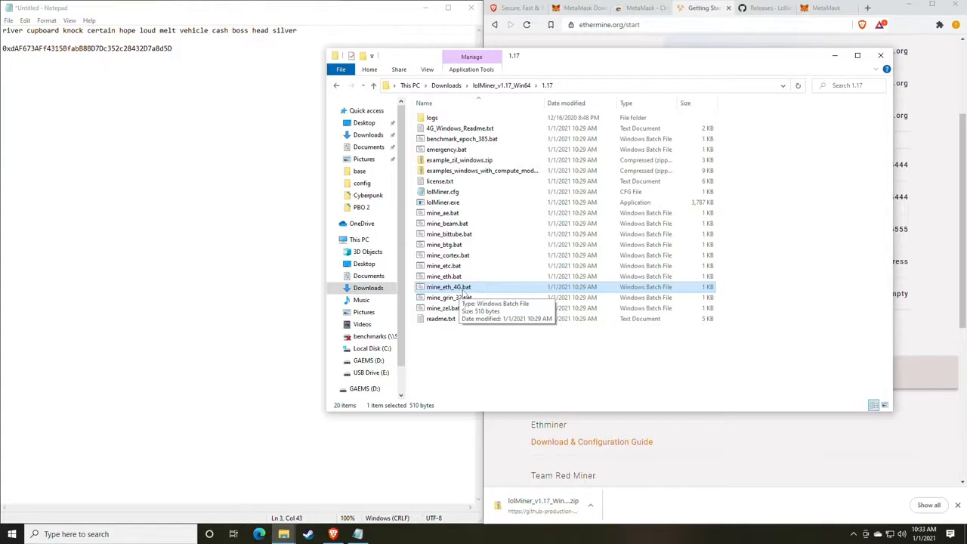
{"action": "key", "text": "Up"}
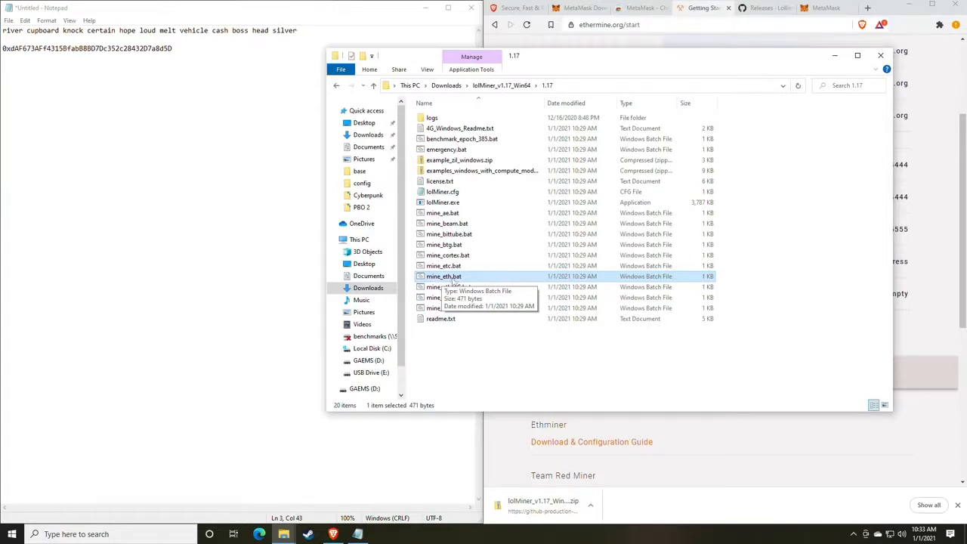
Open mine_eth.bat for editing in Notepad, choosing Run anyway past the SmartScreen warning
{"action": "right_click", "coordinate": [461, 279]}
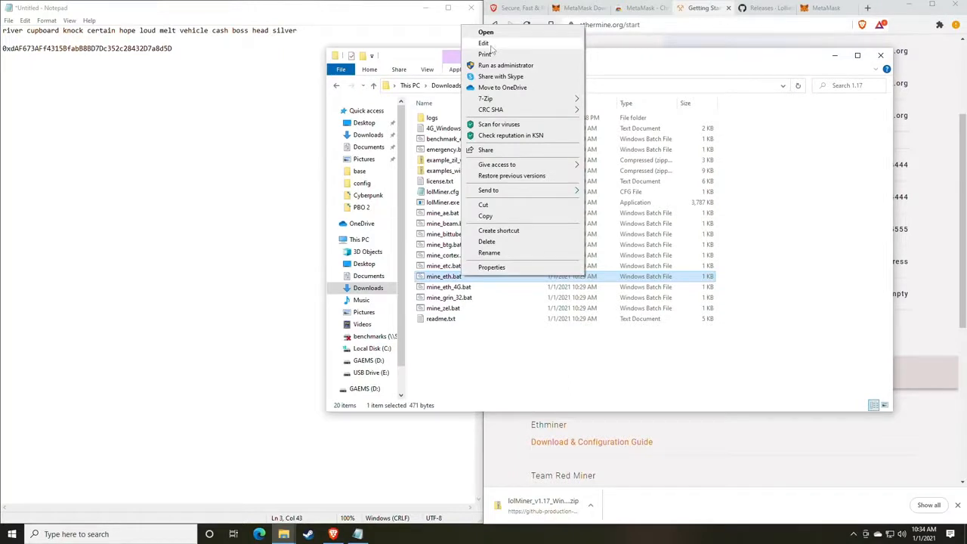
{"action": "left_click", "coordinate": [486, 32]}
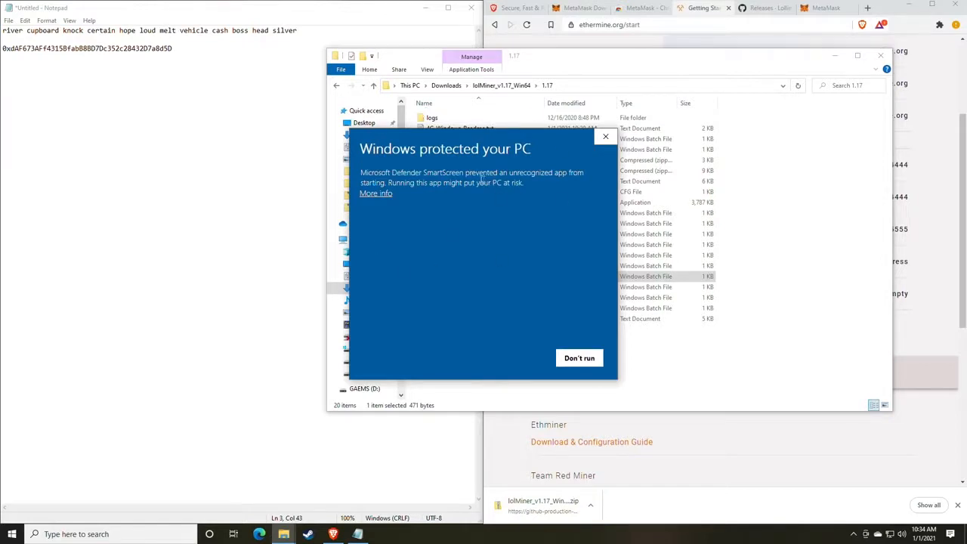
{"action": "left_click", "coordinate": [381, 194]}
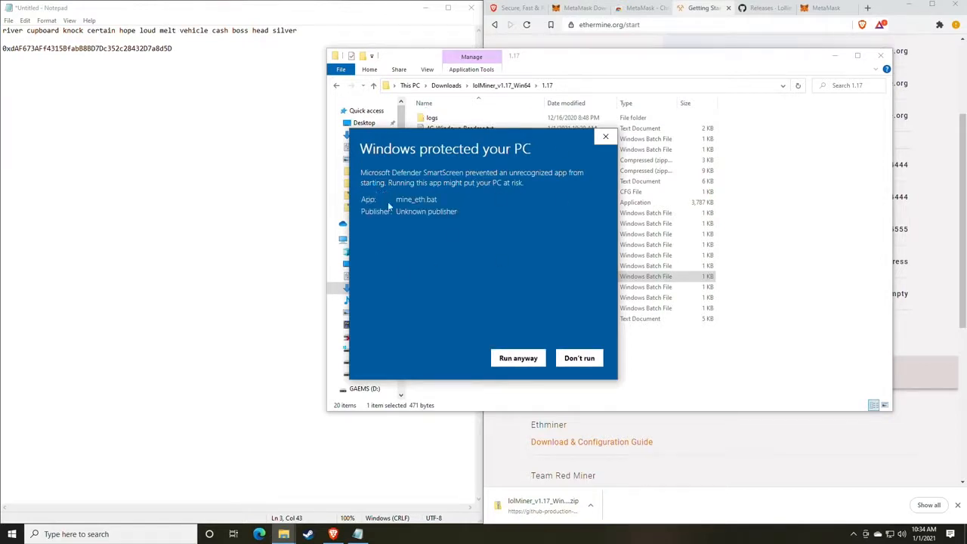
{"action": "left_click", "coordinate": [517, 358]}
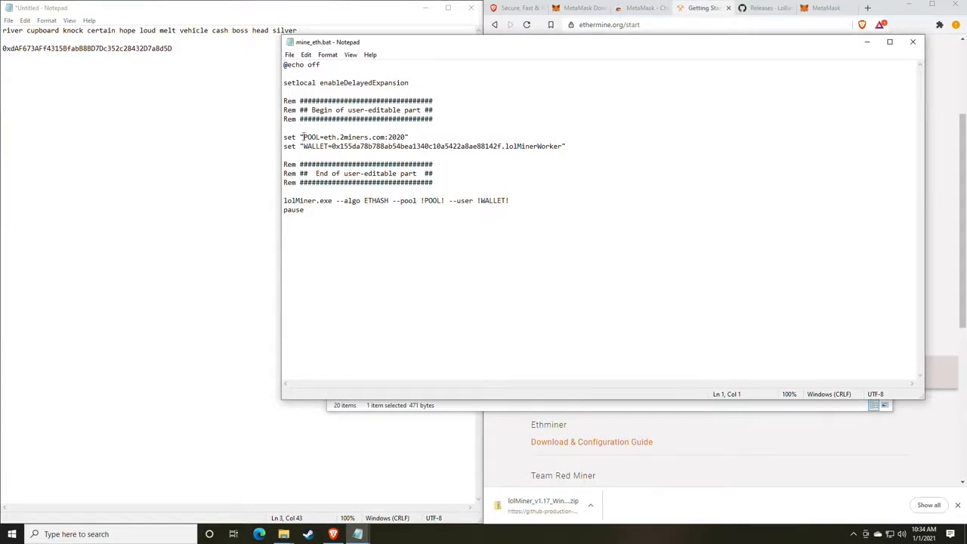
Copy us1.ethermine.org from the Ethermine page and paste it over eth.2miners.com in the POOL line
{"action": "left_click_drag", "start_coordinate": [460, 46], "coordinate": [355, 42]}
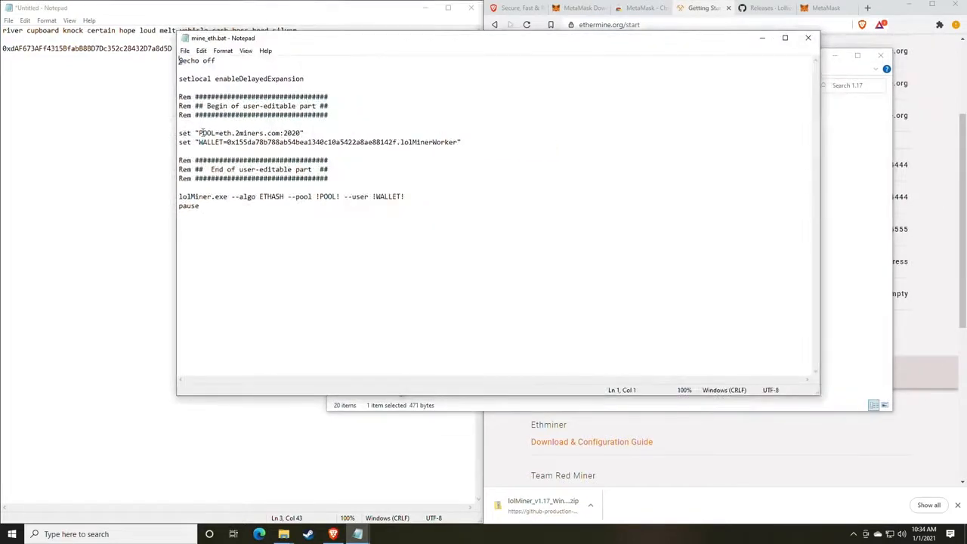
{"action": "left_click_drag", "start_coordinate": [324, 43], "coordinate": [209, 40]}
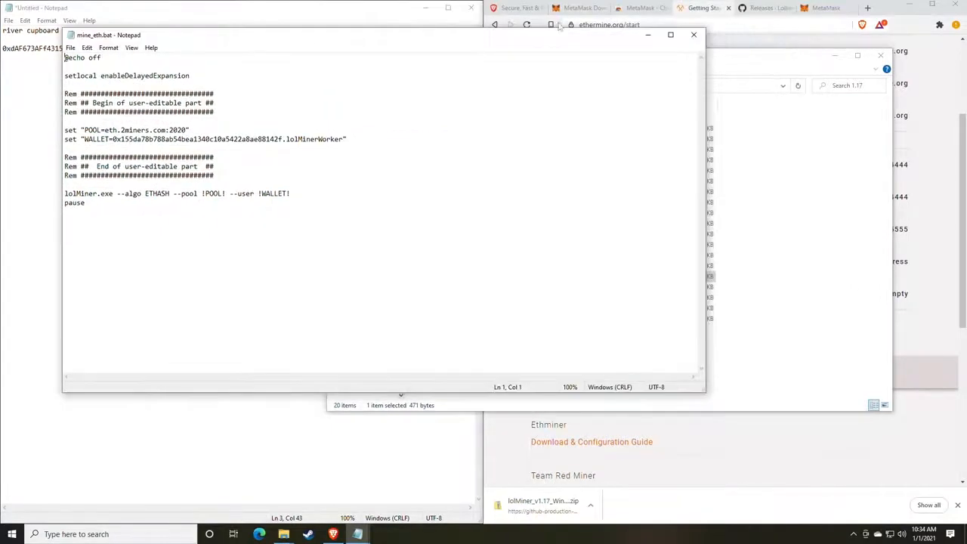
{"action": "left_click", "coordinate": [687, 92]}
{"action": "scroll", "coordinate": [672, 211], "scroll_direction": "up", "scroll_amount": 2}
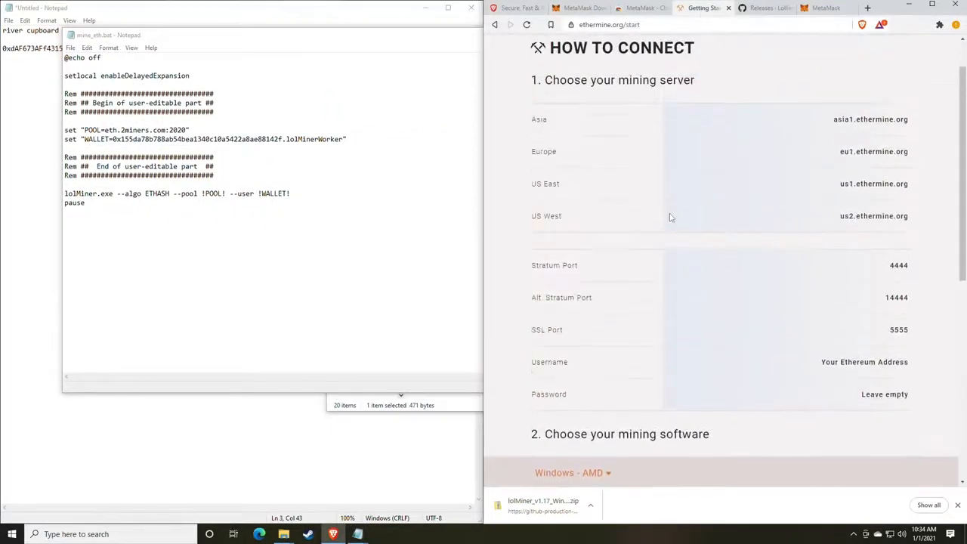
{"action": "scroll", "coordinate": [669, 214], "scroll_direction": "up", "scroll_amount": 1}
{"action": "scroll", "coordinate": [670, 213], "scroll_direction": "down", "scroll_amount": 1}
{"action": "mouse_move", "coordinate": [911, 189]}
{"action": "left_mouse_down"}
{"action": "mouse_move", "coordinate": [906, 218]}
{"action": "mouse_move", "coordinate": [835, 186]}
{"action": "mouse_move", "coordinate": [905, 183]}
{"action": "left_mouse_up"}
{"action": "key", "text": "ctrl+c"}
{"action": "left_click", "coordinate": [842, 185]}
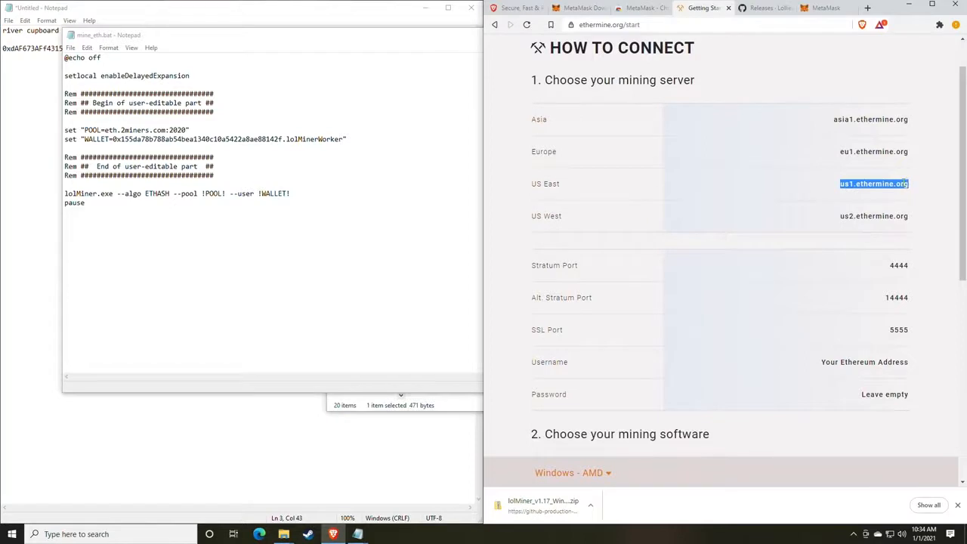
{"action": "left_click", "coordinate": [160, 130]}
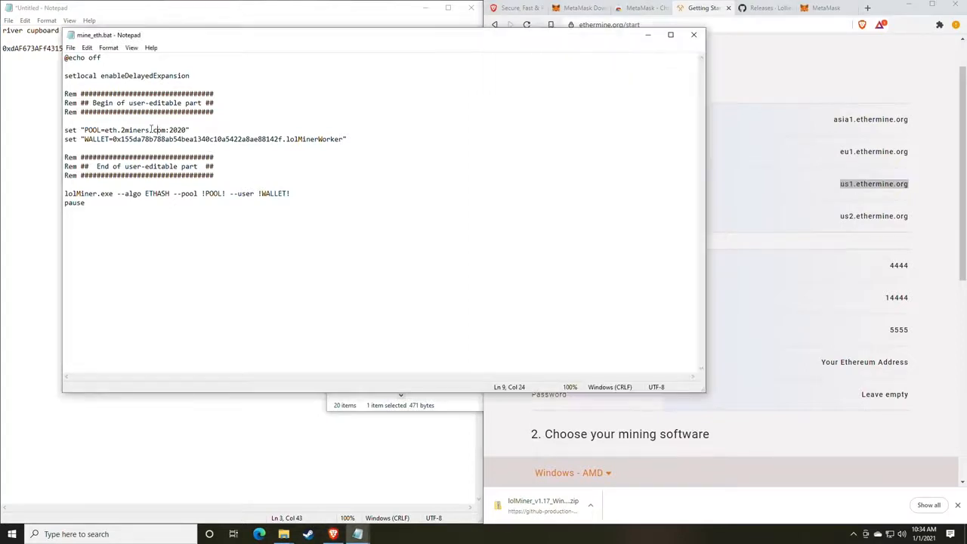
{"action": "left_click_drag", "start_coordinate": [167, 130], "coordinate": [105, 129]}
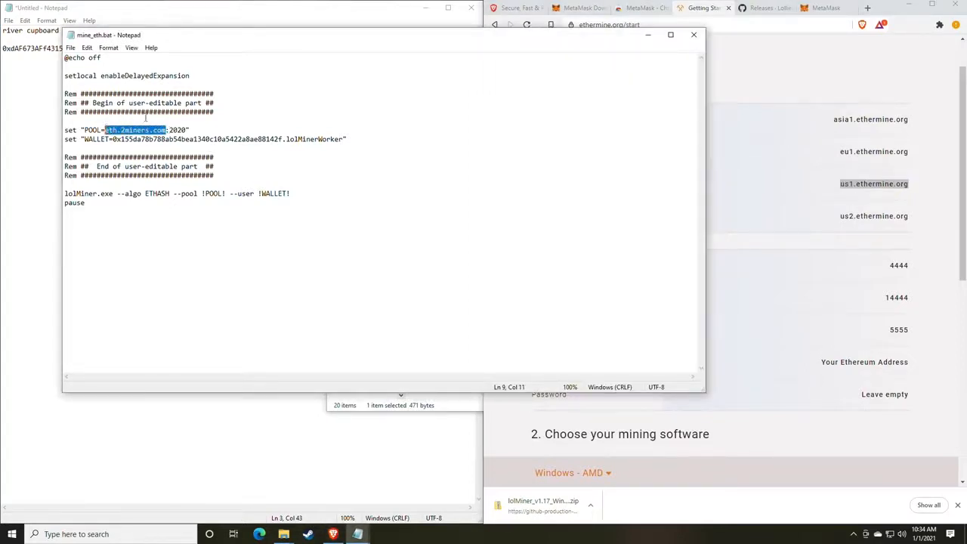
{"action": "key", "text": "ctrl+v"}
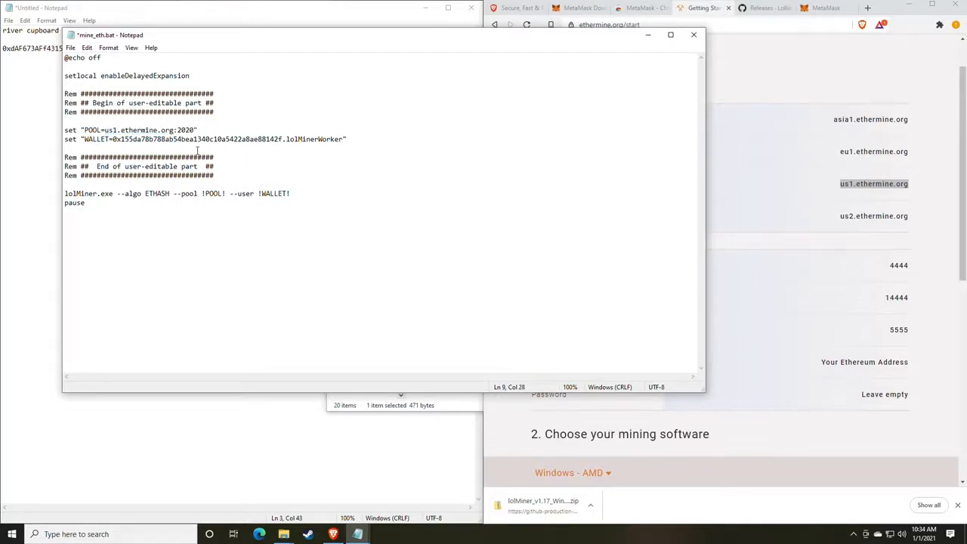
Copy port 4444 from the Ethermine page and paste it over 2020 in the POOL line
{"action": "left_click", "coordinate": [878, 308]}
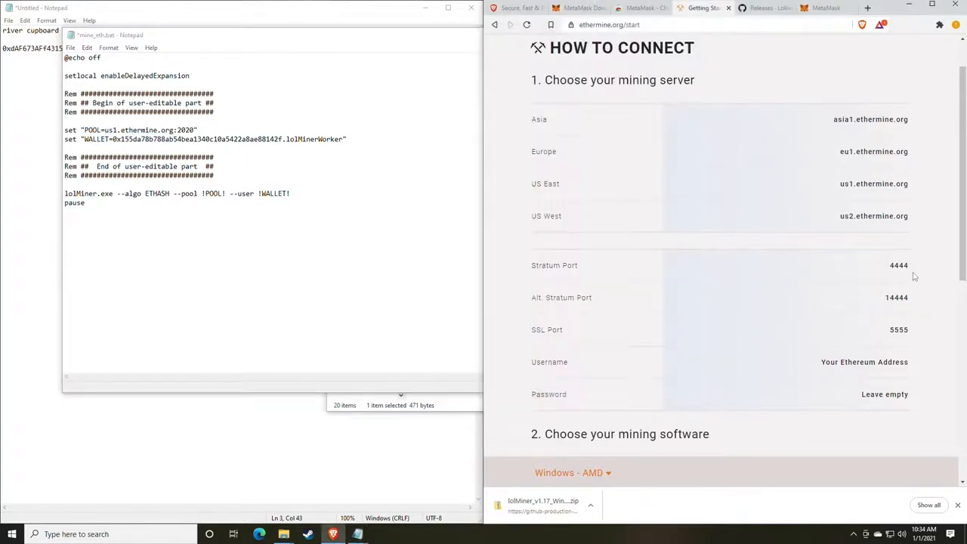
{"action": "mouse_move", "coordinate": [911, 275]}
{"action": "left_mouse_down"}
{"action": "mouse_move", "coordinate": [891, 275]}
{"action": "mouse_move", "coordinate": [911, 268]}
{"action": "left_mouse_up"}
{"action": "key", "text": "ctrl+c"}
{"action": "left_click", "coordinate": [891, 271]}
{"action": "left_click", "coordinate": [195, 130]}
{"action": "double_click", "coordinate": [195, 130]}
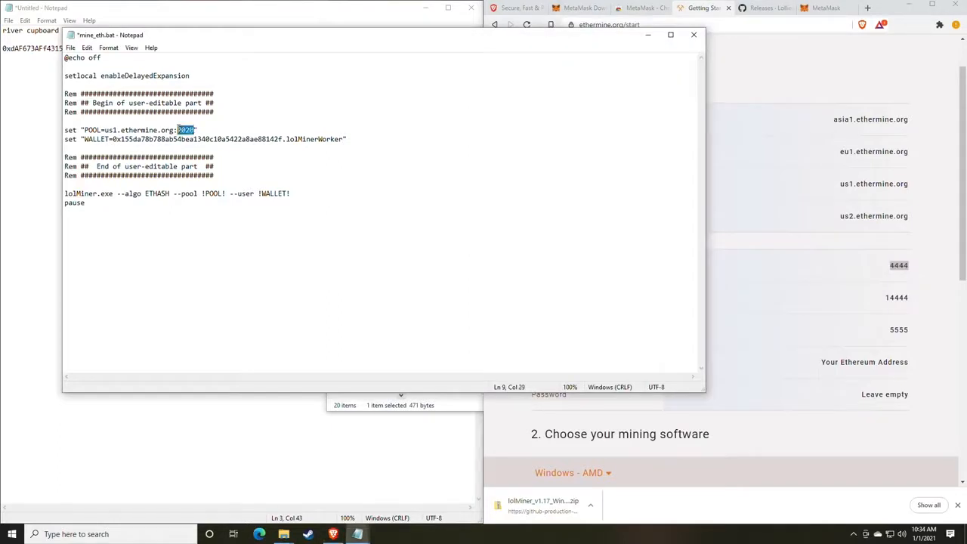
{"action": "key", "text": "ctrl+v"}
{"action": "left_click", "coordinate": [177, 130]}
{"action": "left_click_drag", "start_coordinate": [196, 45], "coordinate": [498, 53]}
Paste the wallet address from the notes over the WALLET value in mine_eth.bat
{"action": "left_click", "coordinate": [183, 55]}
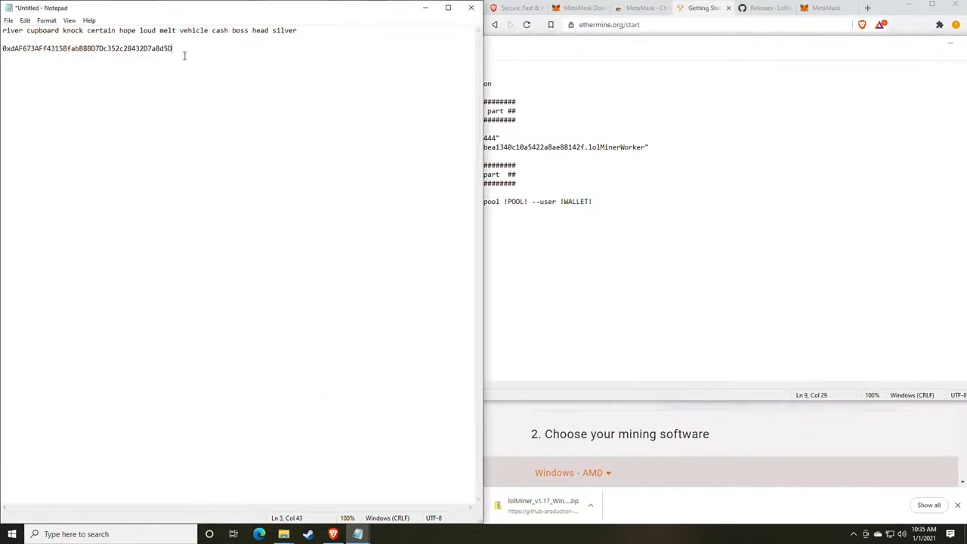
{"action": "left_click_drag", "start_coordinate": [184, 55], "coordinate": [2, 50]}
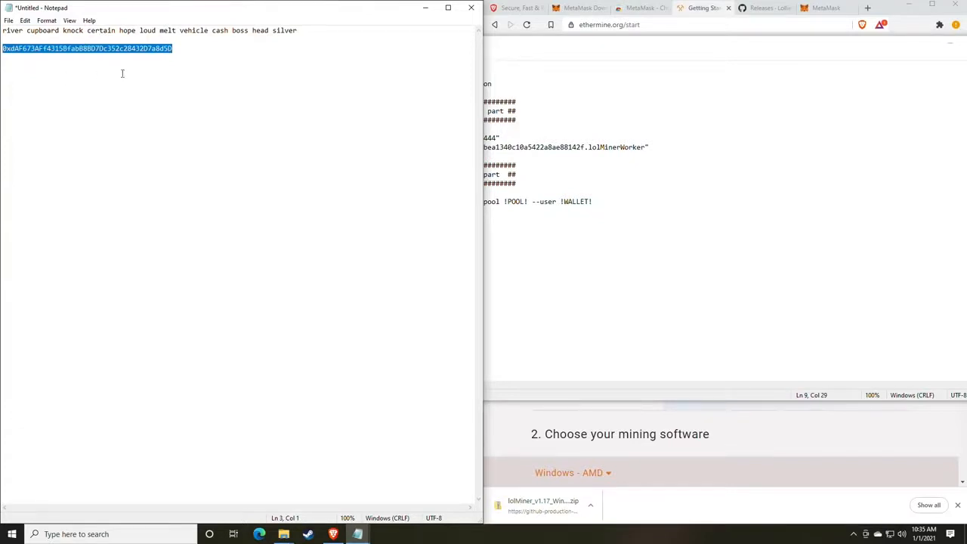
{"action": "left_click", "coordinate": [755, 217]}
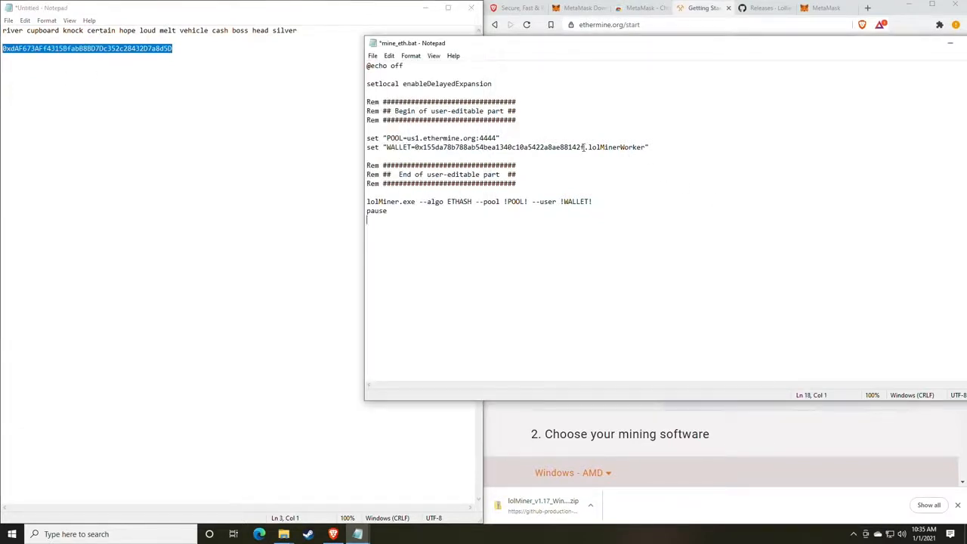
{"action": "left_click_drag", "start_coordinate": [584, 147], "coordinate": [414, 148]}
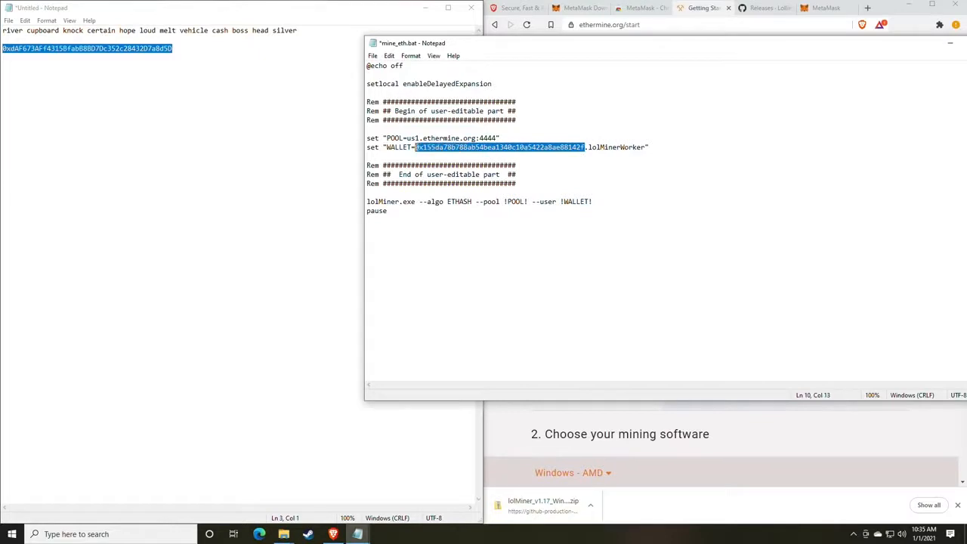
{"action": "type", "text": "0xdAF673AFf4315BfabB8BD7Dc352c28432D7a8d5D"}
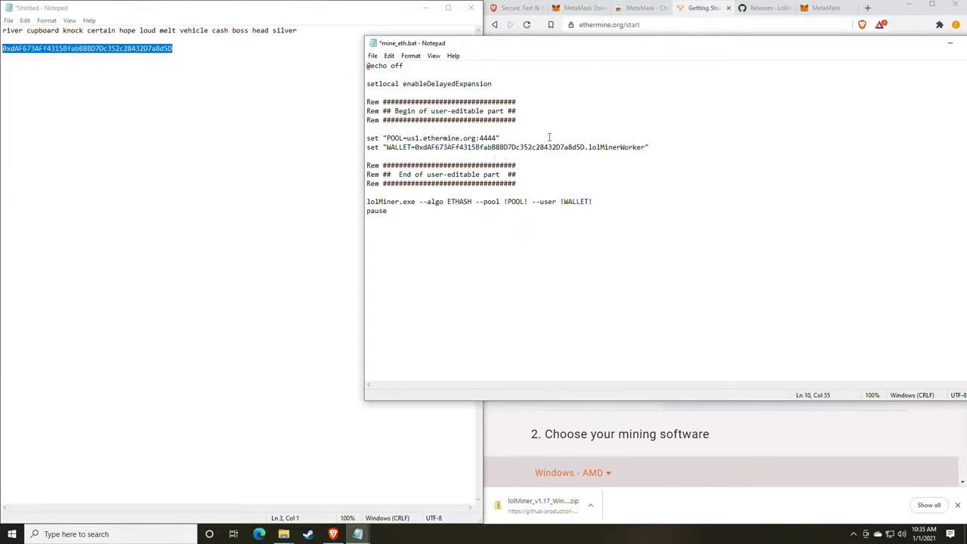
Save mine_eth.bat and return to the lolMiner 1.17 folder
{"action": "left_click", "coordinate": [372, 55]}
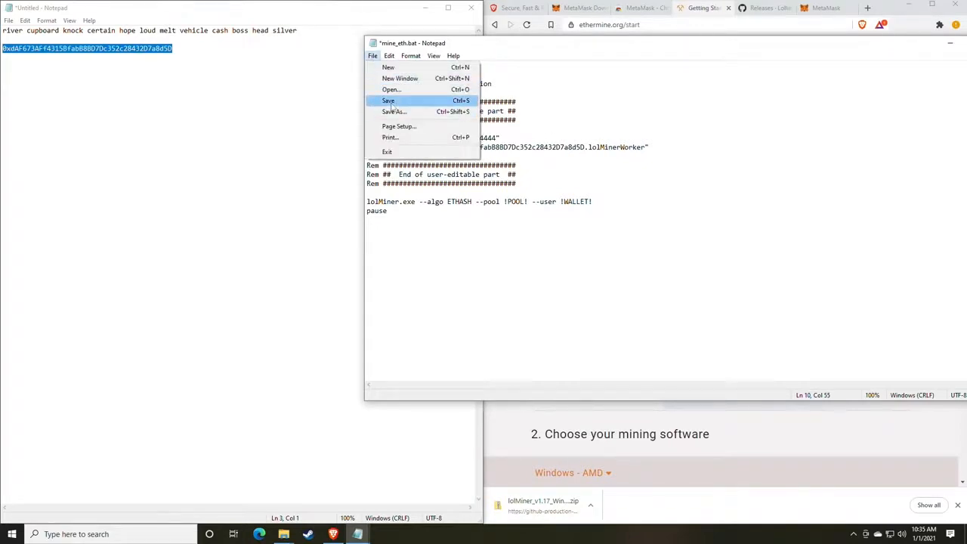
{"action": "left_click", "coordinate": [390, 101]}
{"action": "left_click", "coordinate": [305, 384]}
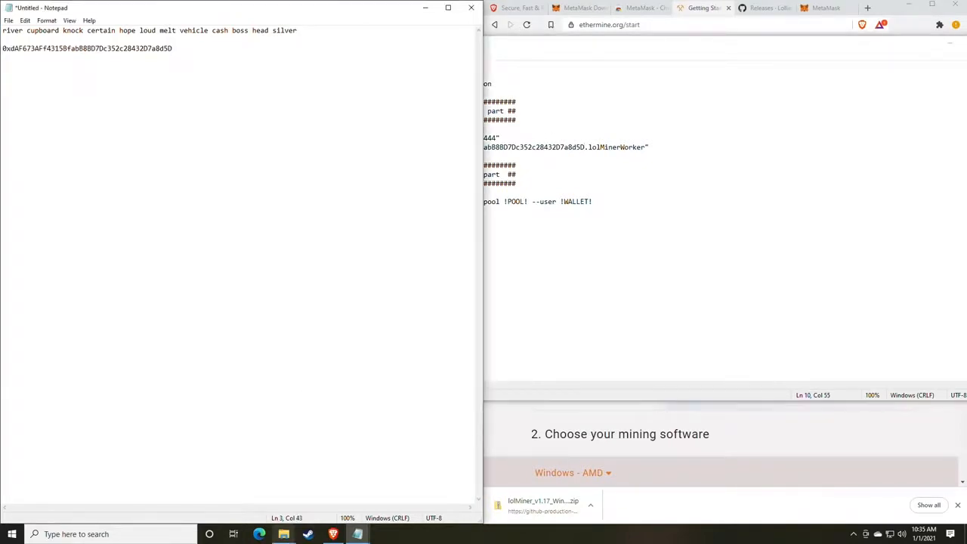
{"action": "mouse_move", "coordinate": [284, 534]}
{"action": "mouse_move", "coordinate": [313, 493]}
{"action": "left_click", "coordinate": [314, 492]}
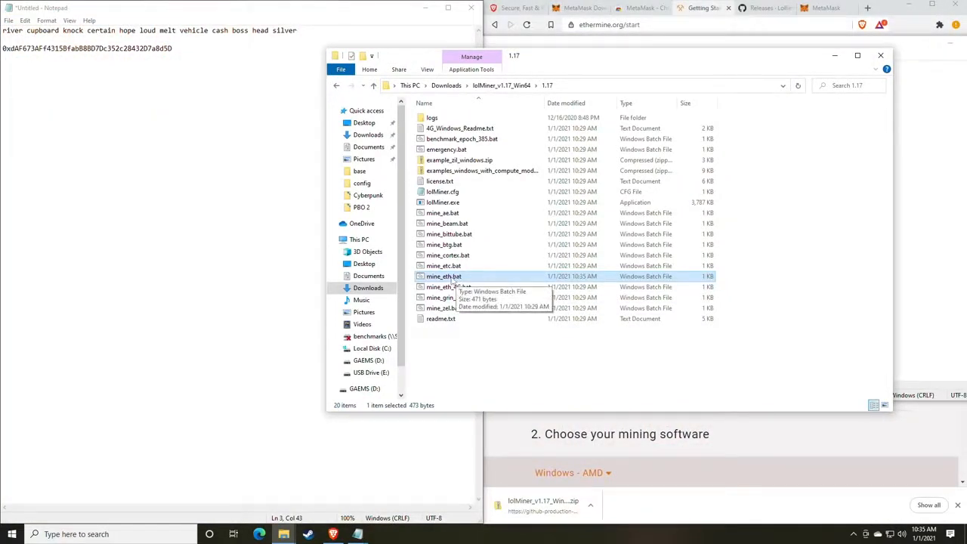
Launch mine_eth.bat and highlight the found-share and Share accepted lines in the miner console
{"action": "double_click", "coordinate": [451, 277]}
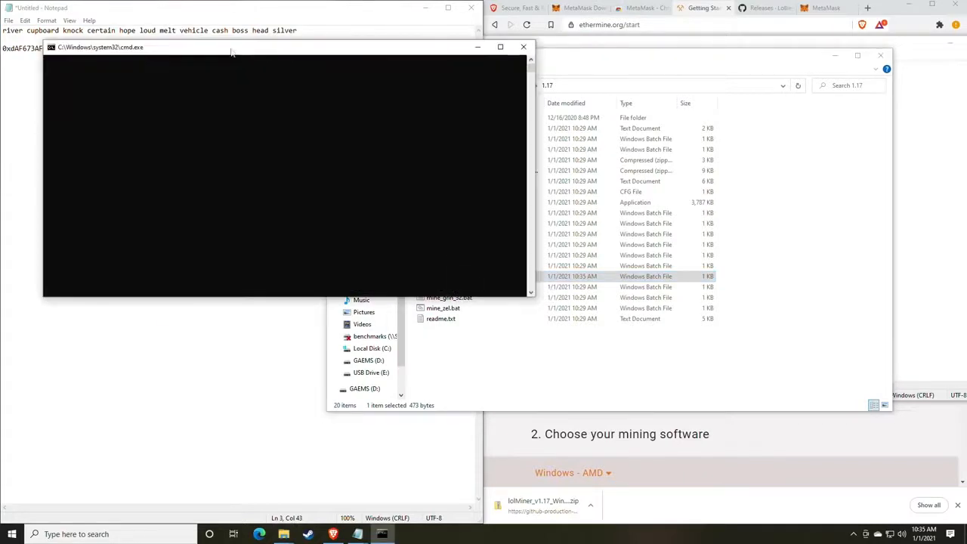
{"action": "left_click_drag", "start_coordinate": [225, 68], "coordinate": [484, 97]}
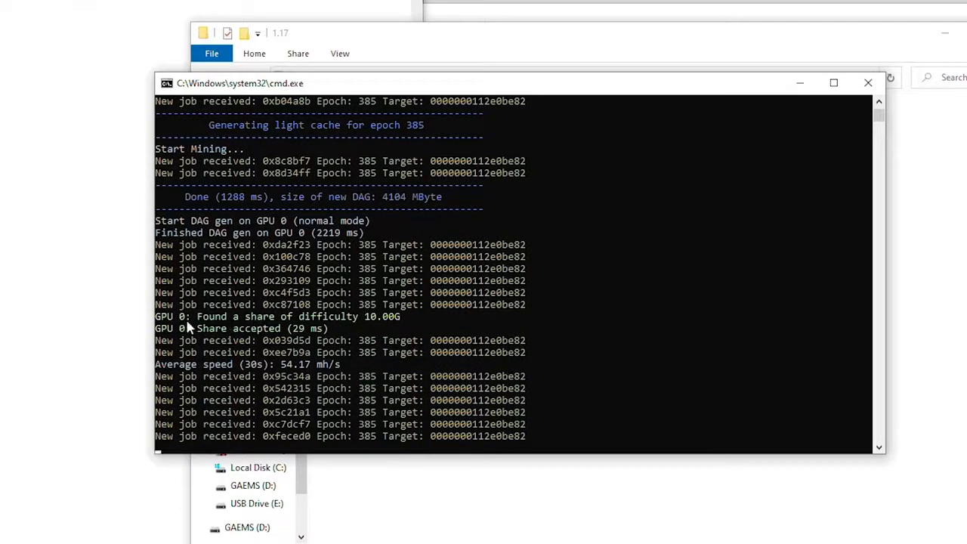
{"action": "left_click_drag", "start_coordinate": [199, 318], "coordinate": [401, 320]}
{"action": "left_click", "coordinate": [205, 337]}
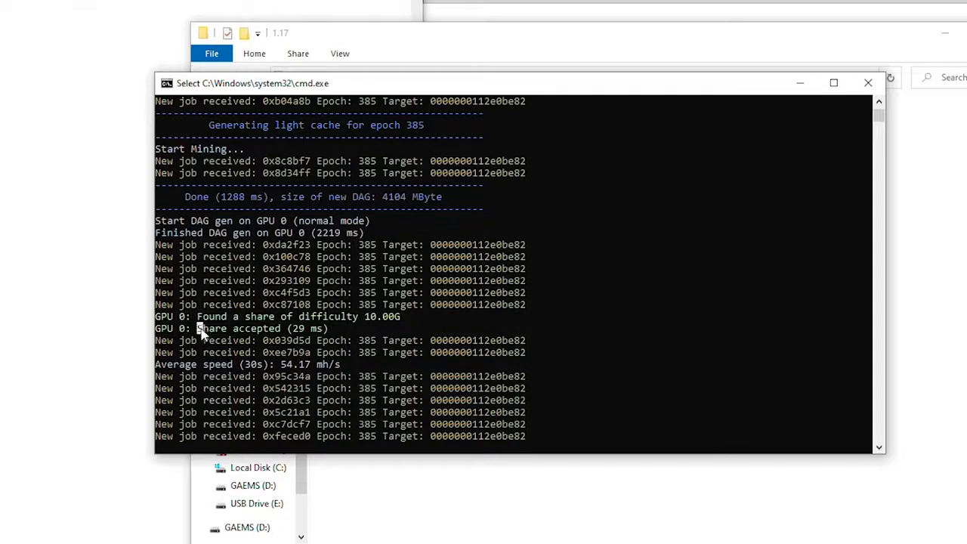
{"action": "left_click_drag", "start_coordinate": [198, 327], "coordinate": [281, 334]}
{"action": "left_click", "coordinate": [295, 329]}
{"action": "left_click", "coordinate": [350, 319]}
Highlight the Average speed readings, from 54.17 up to 61.90 mh/s
{"action": "left_click", "coordinate": [235, 364]}
{"action": "left_click_drag", "start_coordinate": [281, 365], "coordinate": [310, 370]}
{"action": "left_click", "coordinate": [286, 369]}
{"action": "left_click", "coordinate": [277, 364]}
{"action": "left_click_drag", "start_coordinate": [282, 368], "coordinate": [307, 370]}
{"action": "right_click", "coordinate": [307, 370]}
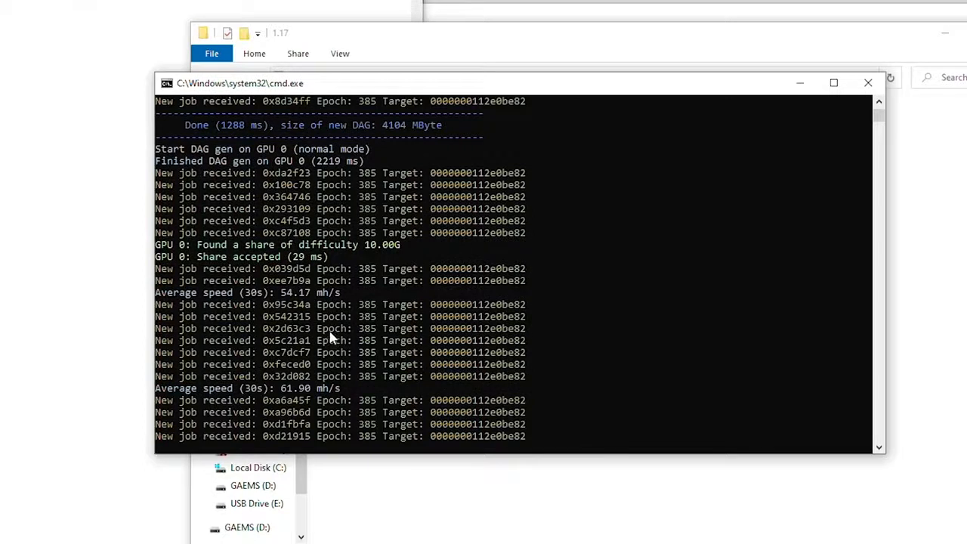
{"action": "left_click", "coordinate": [284, 388]}
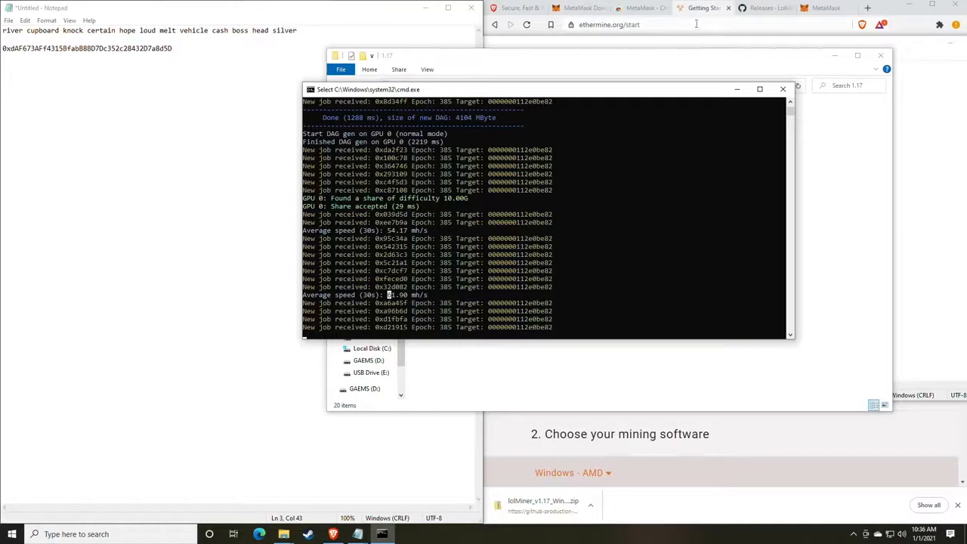
Load whattomine.com in Brave in place of the MetaMask tab
{"action": "left_click", "coordinate": [764, 7]}
{"action": "left_click", "coordinate": [826, 8]}
{"action": "left_click", "coordinate": [708, 25]}
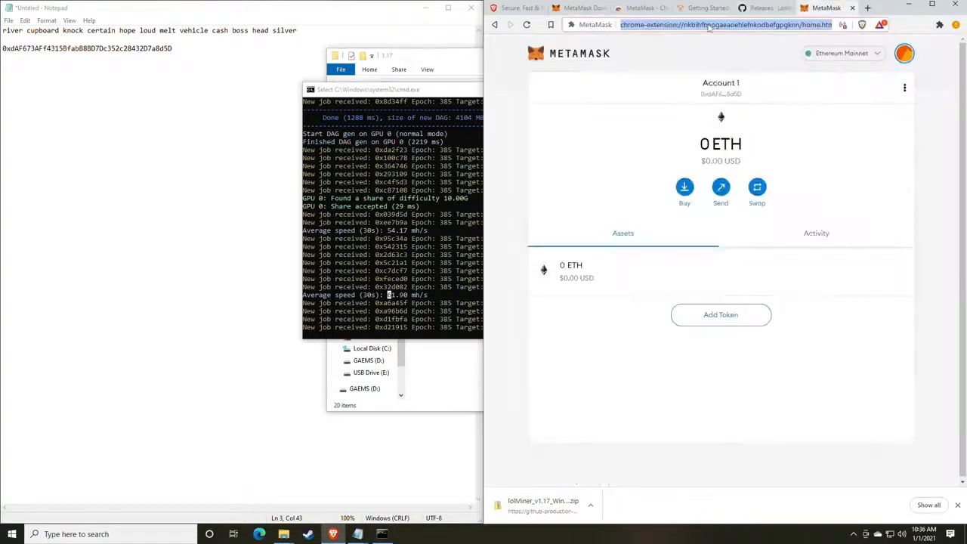
{"action": "type", "text": "what"}
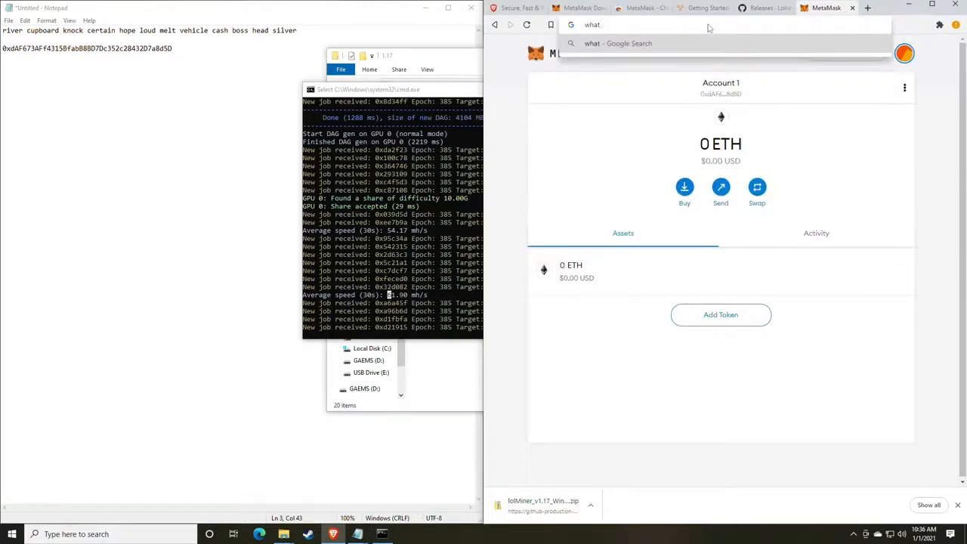
{"action": "type", "text": "tomine.com"}
{"action": "key", "text": "Return"}
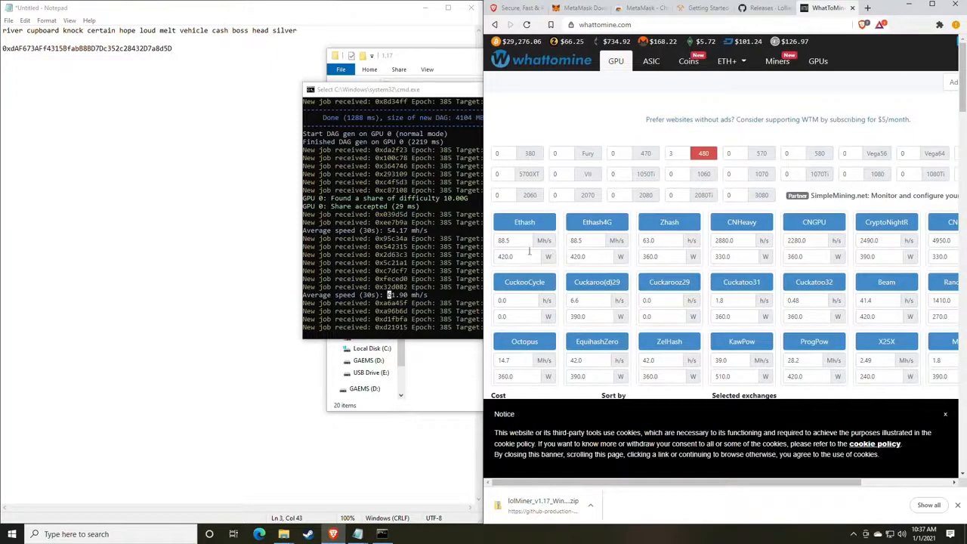
Set the Ethash hashrate to 61 Mh/s, clear the power value, and maximize the window
{"action": "left_click", "coordinate": [522, 240]}
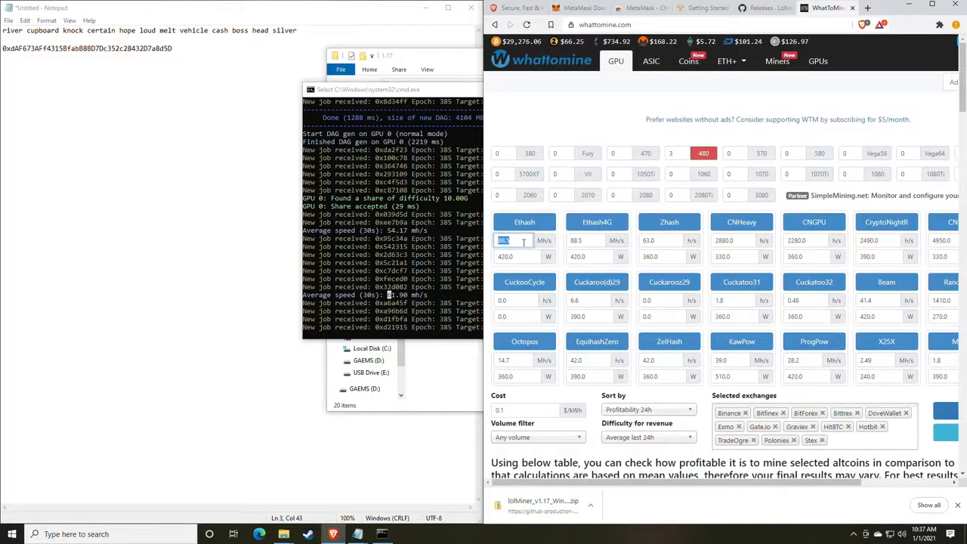
{"action": "type", "text": "61"}
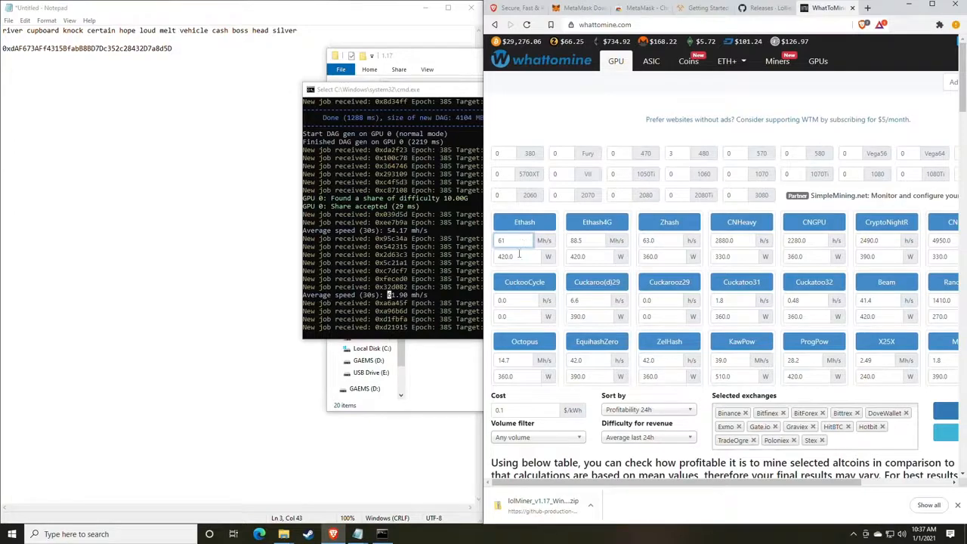
{"action": "left_click", "coordinate": [519, 257]}
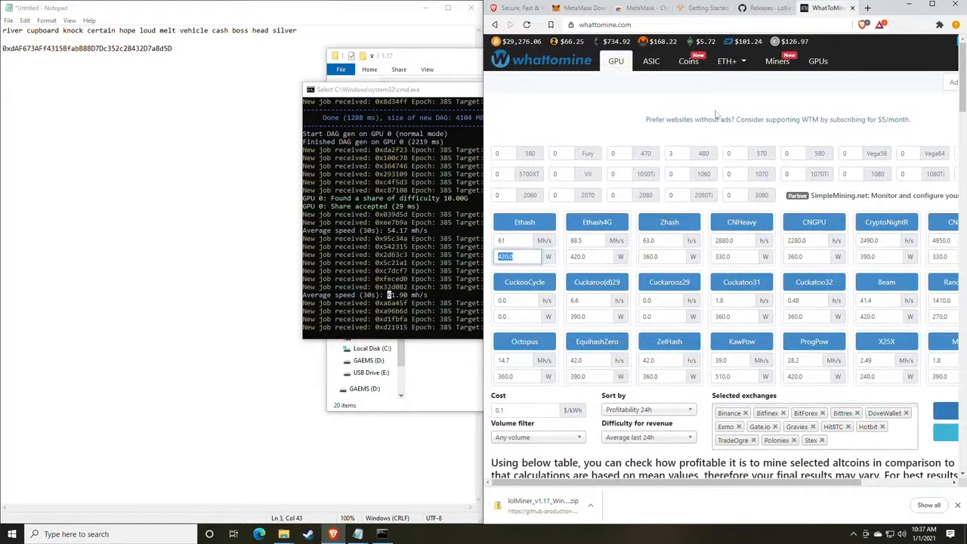
{"action": "scroll", "coordinate": [529, 260], "scroll_direction": "down", "scroll_amount": 2}
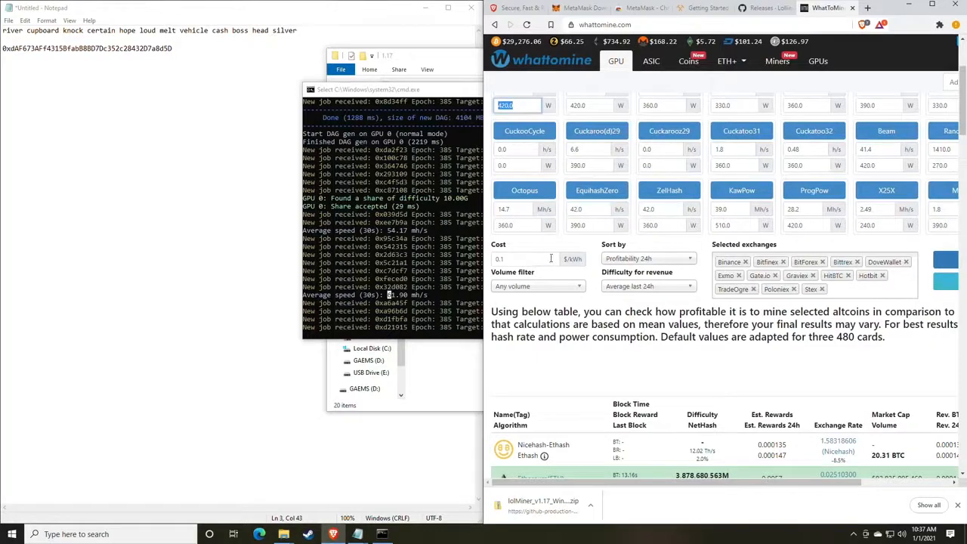
{"action": "key", "text": "BackSpace"}
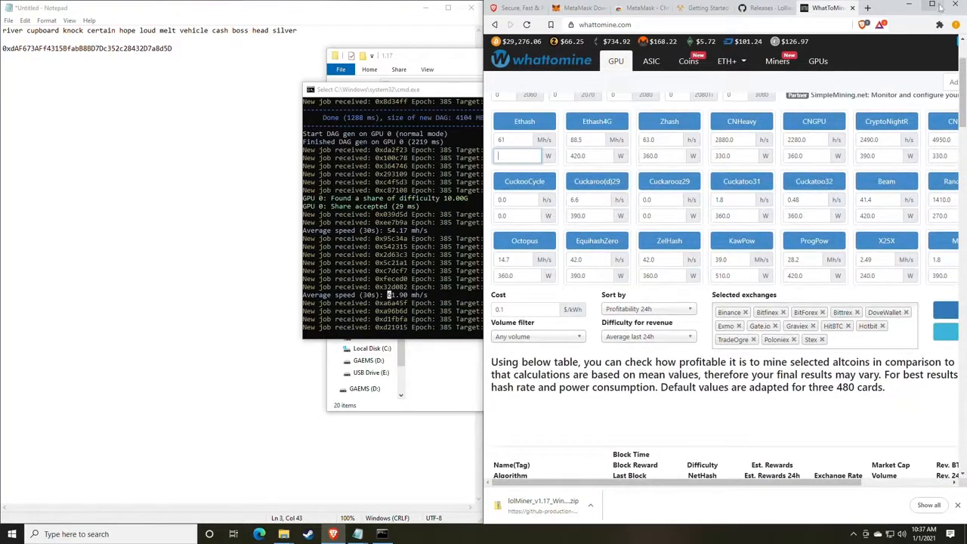
{"action": "left_click", "coordinate": [931, 6]}
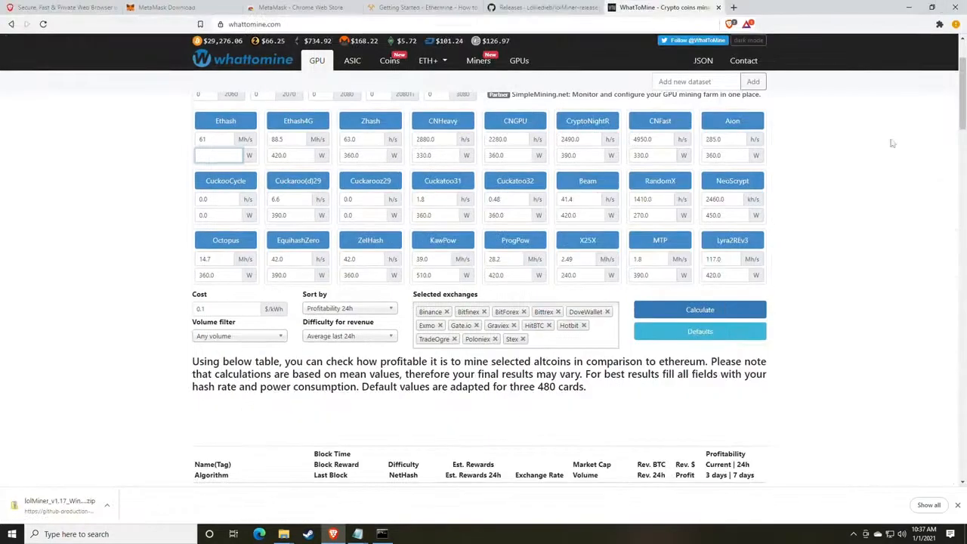
Calculate profitability for 61 Mh/s and highlight Ethereum's $2.78 daily profit
{"action": "left_click", "coordinate": [686, 315]}
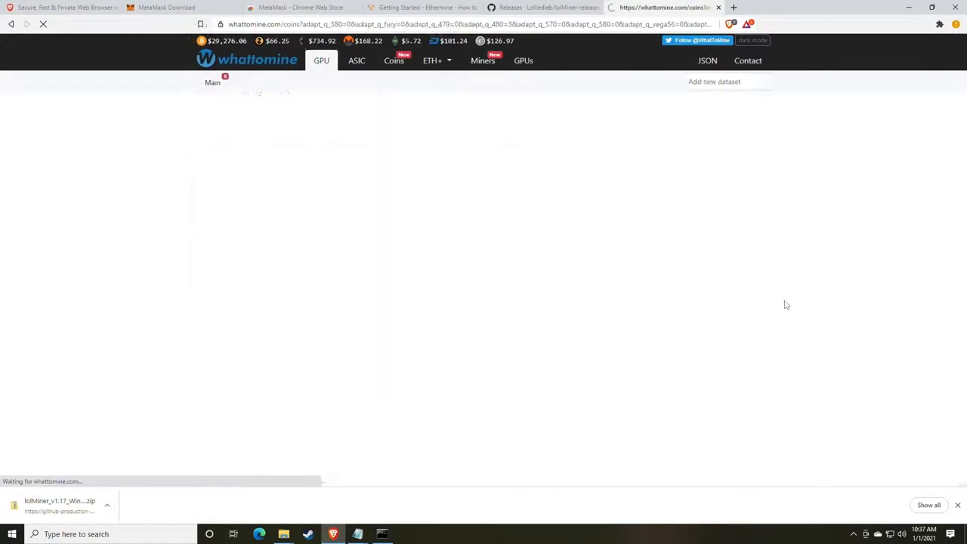
{"action": "scroll", "coordinate": [785, 304], "scroll_direction": "down", "scroll_amount": 4}
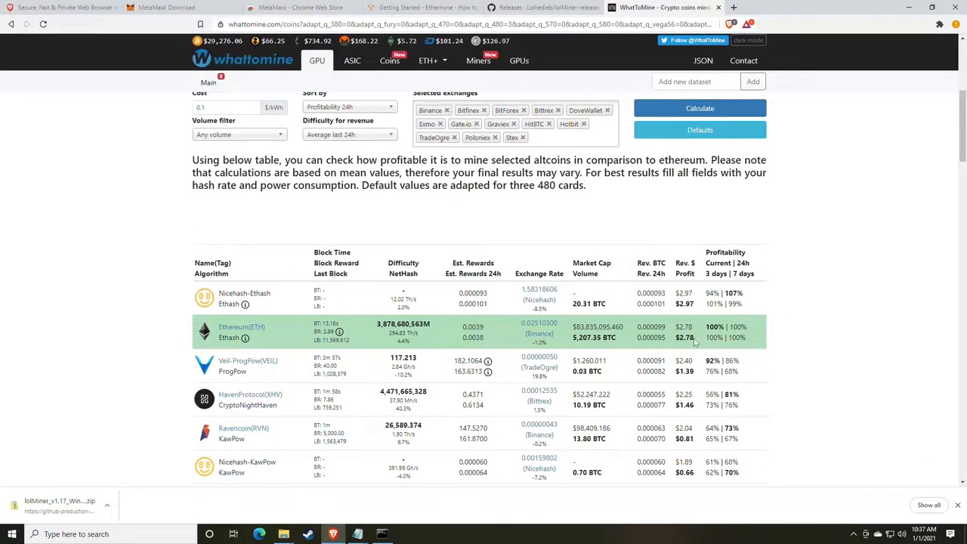
{"action": "left_click_drag", "start_coordinate": [694, 342], "coordinate": [678, 339]}
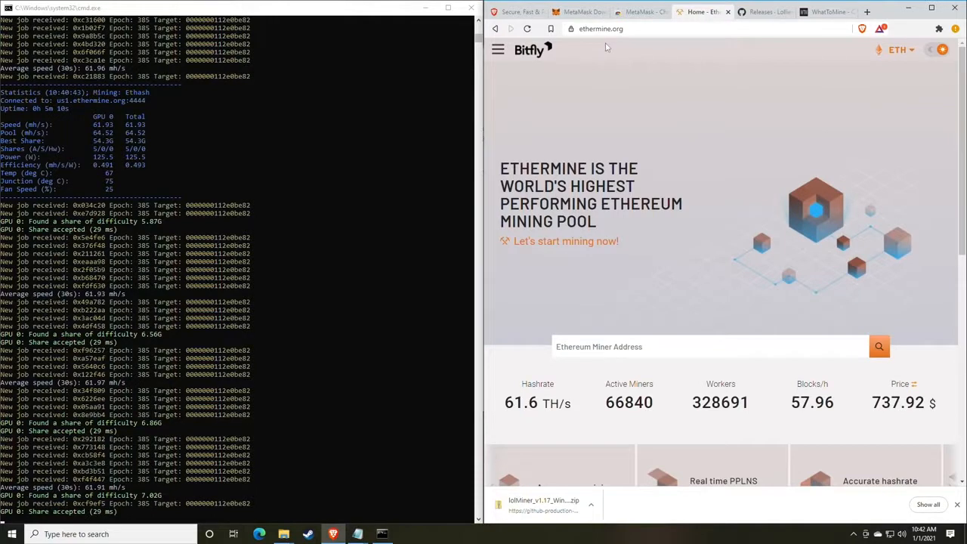
Copy the wallet address from the mine_eth.bat batch file in Notepad
{"action": "left_click", "coordinate": [498, 50]}
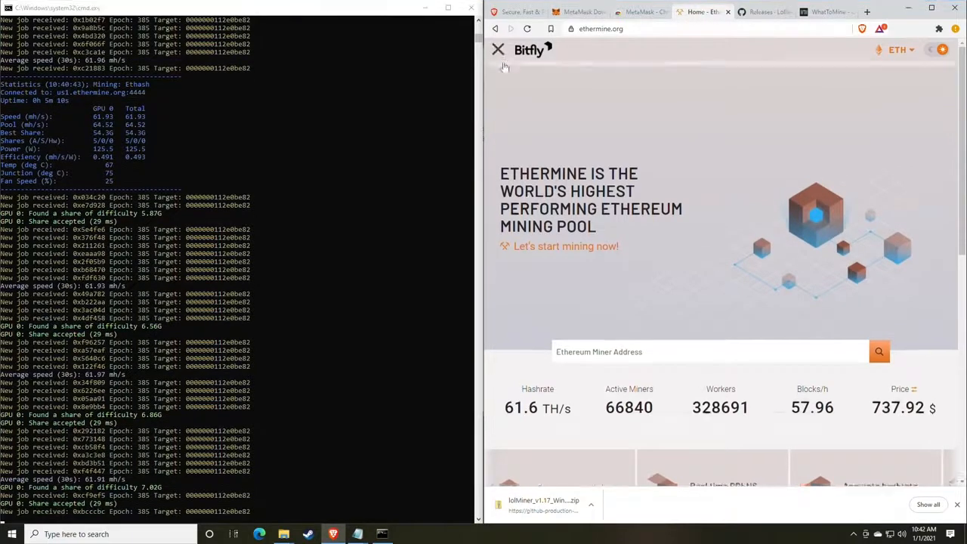
{"action": "left_click", "coordinate": [514, 79]}
{"action": "scroll", "coordinate": [570, 249], "scroll_direction": "down", "scroll_amount": 4}
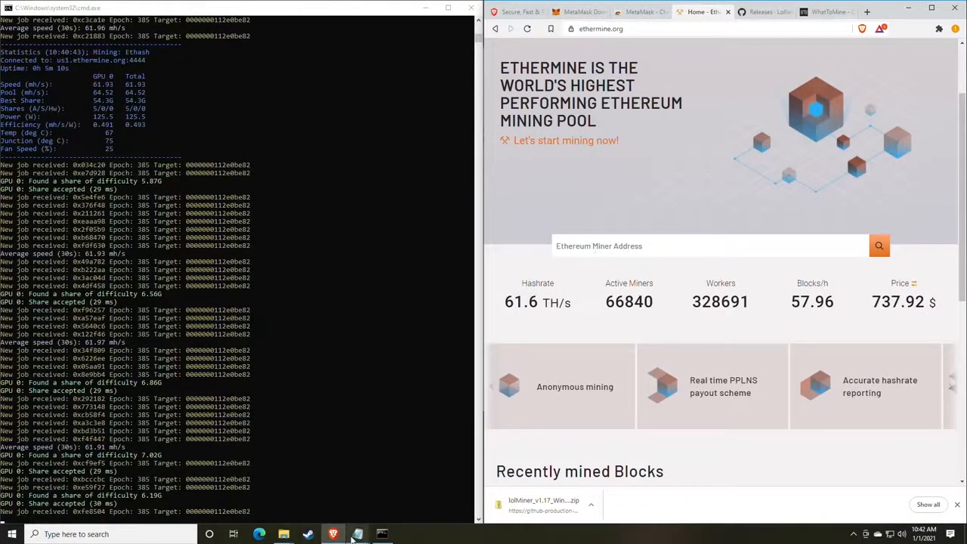
{"action": "left_click", "coordinate": [356, 538]}
{"action": "left_click", "coordinate": [388, 487]}
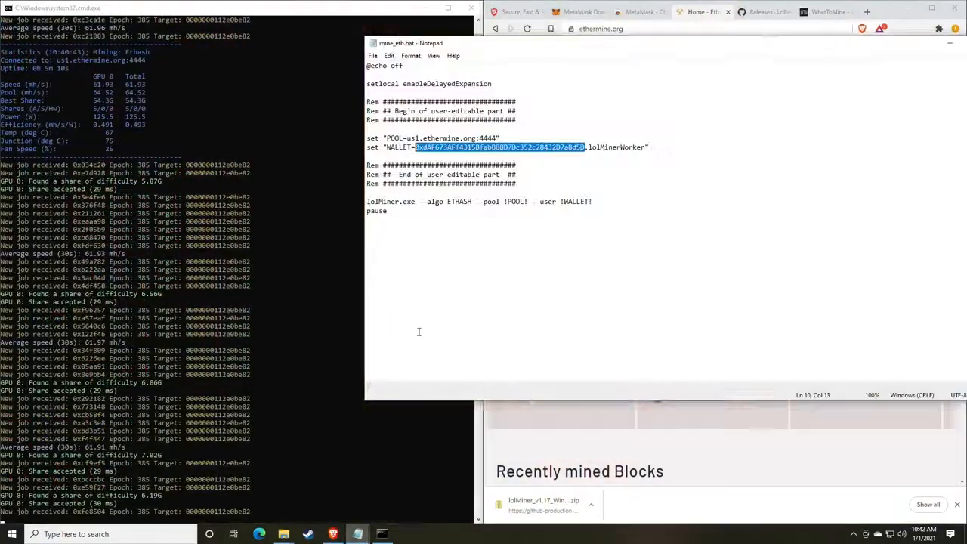
{"action": "right_click", "coordinate": [464, 151]}
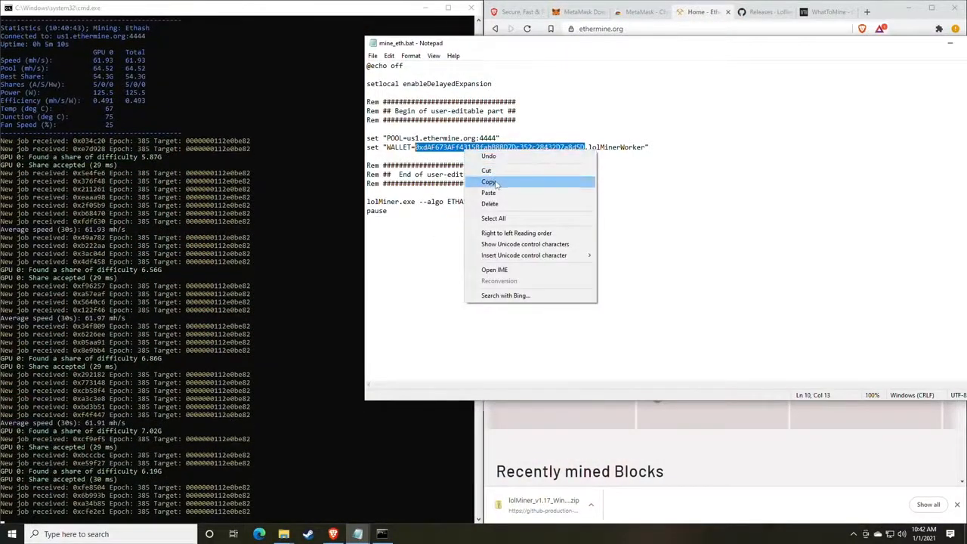
{"action": "left_click", "coordinate": [494, 185]}
Paste the wallet address into Ethermine's Ethereum Miner Address box and look up its dashboard
{"action": "left_click_drag", "start_coordinate": [643, 44], "coordinate": [372, 116]}
{"action": "left_click", "coordinate": [876, 230]}
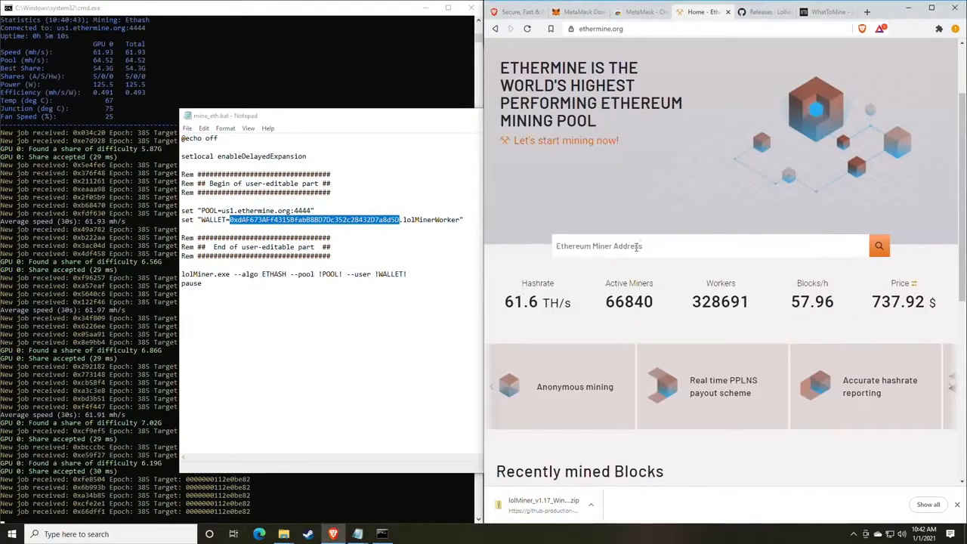
{"action": "left_click", "coordinate": [637, 246]}
{"action": "right_click", "coordinate": [618, 252]}
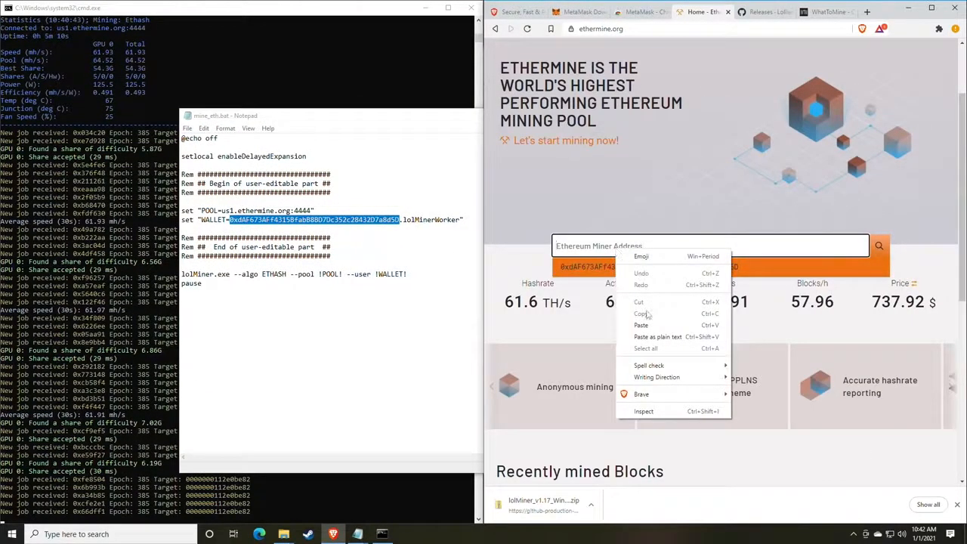
{"action": "left_click", "coordinate": [643, 317]}
{"action": "key", "text": "Return"}
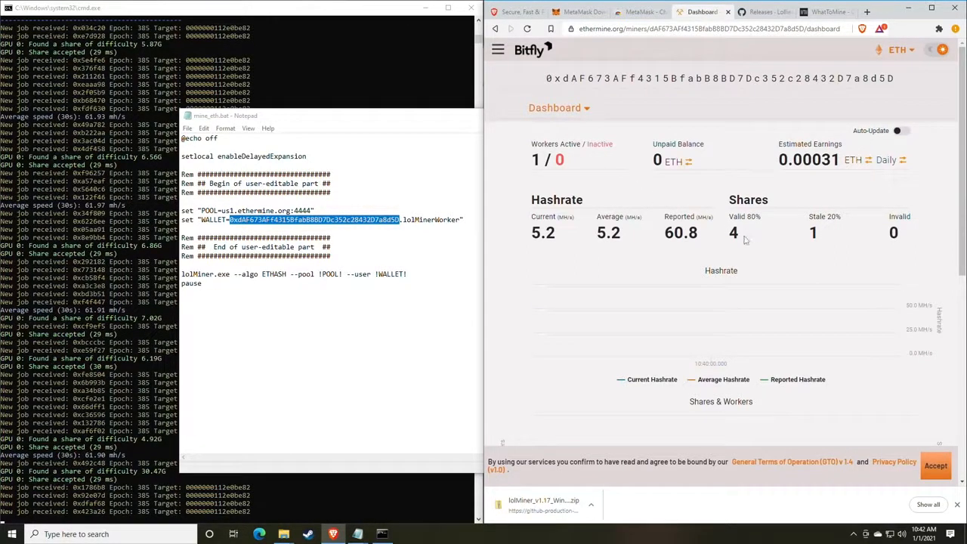
{"action": "left_click_drag", "start_coordinate": [714, 239], "coordinate": [663, 238]}
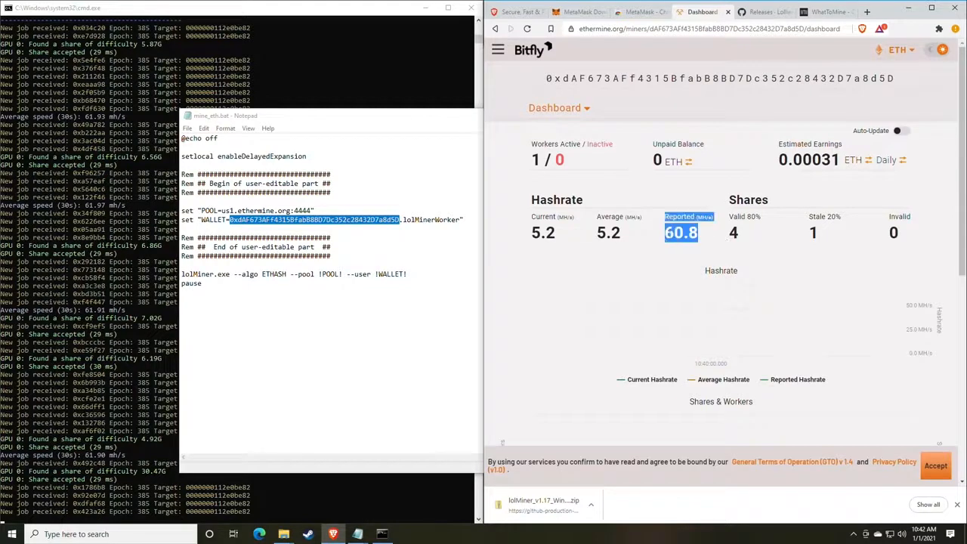
{"action": "left_click", "coordinate": [694, 235]}
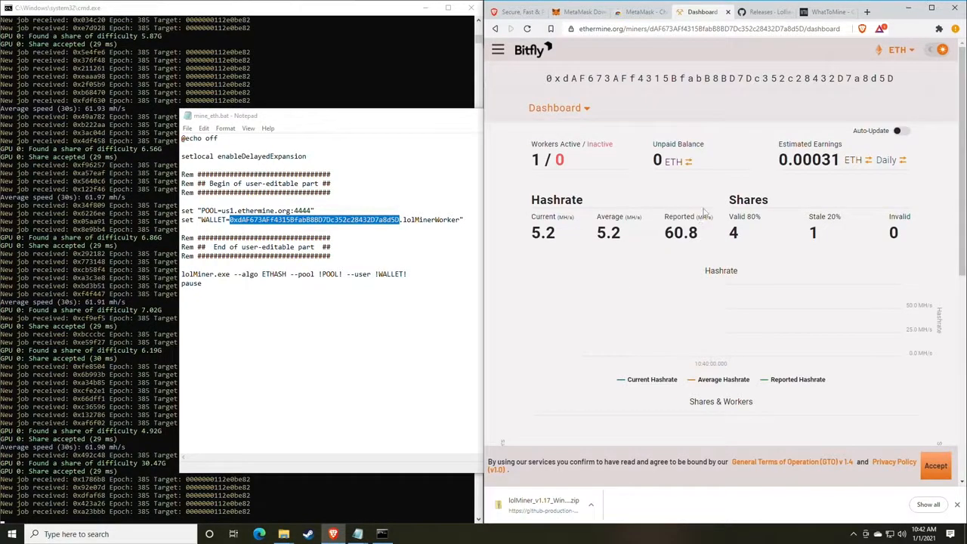
{"action": "scroll", "coordinate": [604, 204], "scroll_direction": "down", "scroll_amount": 1}
{"action": "left_click_drag", "start_coordinate": [560, 188], "coordinate": [540, 184]}
{"action": "left_click", "coordinate": [580, 190]}
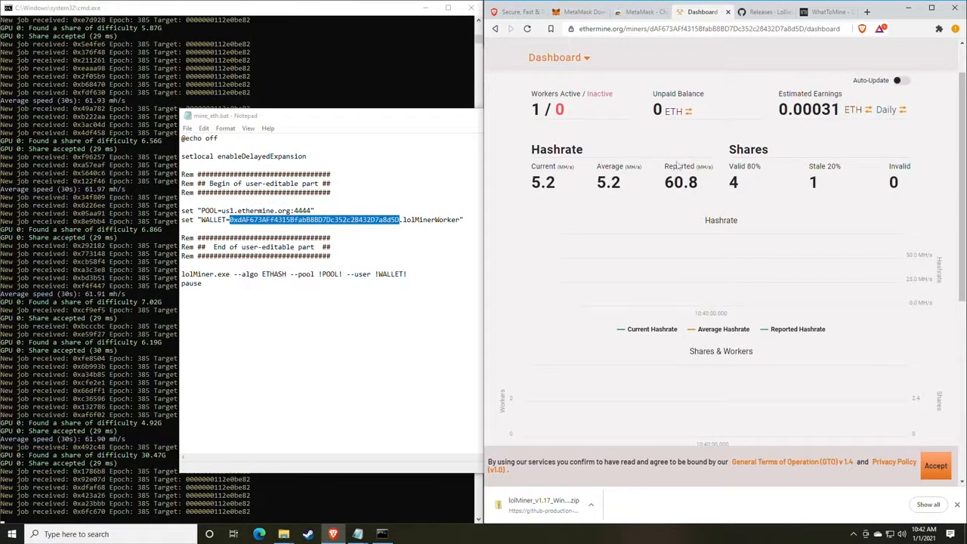
{"action": "left_click_drag", "start_coordinate": [571, 95], "coordinate": [698, 113]}
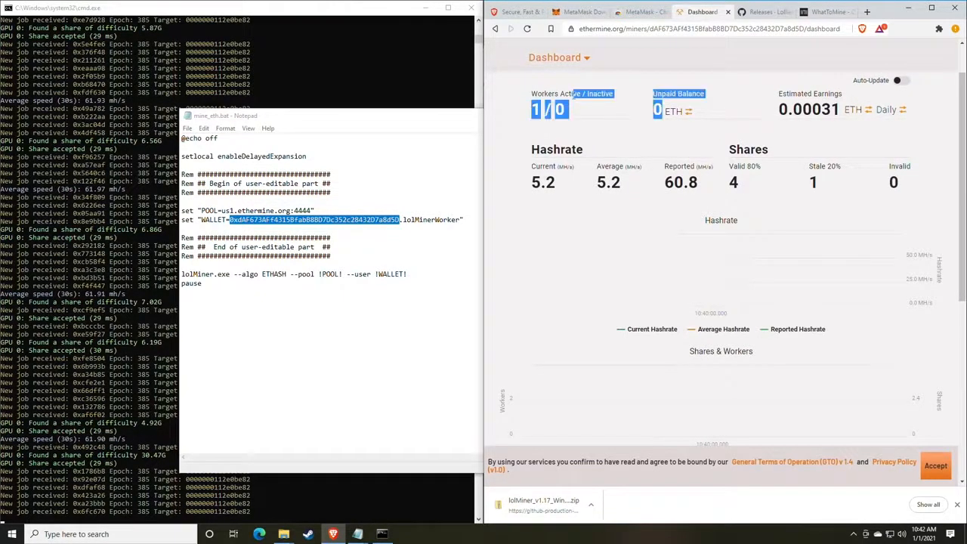
{"action": "left_click", "coordinate": [572, 96]}
{"action": "double_click", "coordinate": [560, 110]}
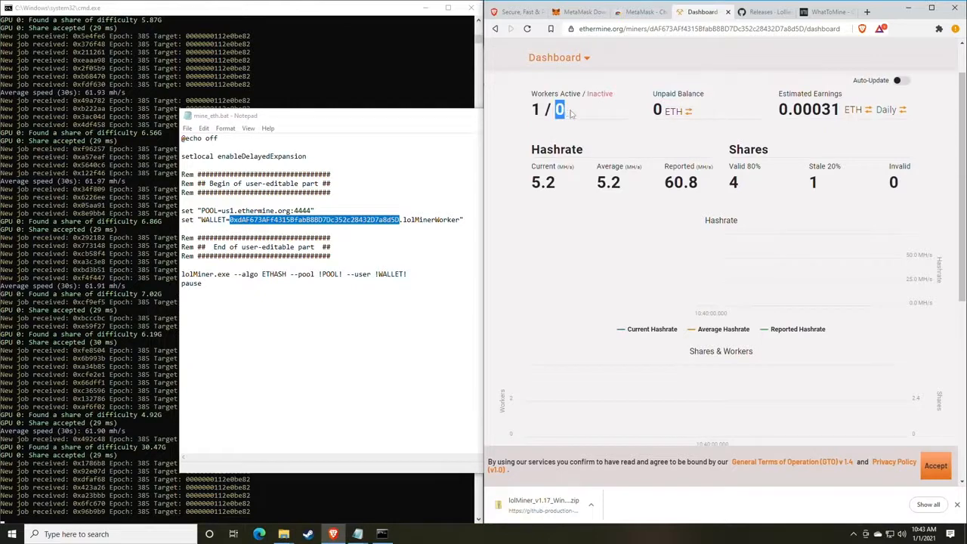
{"action": "left_click", "coordinate": [565, 113]}
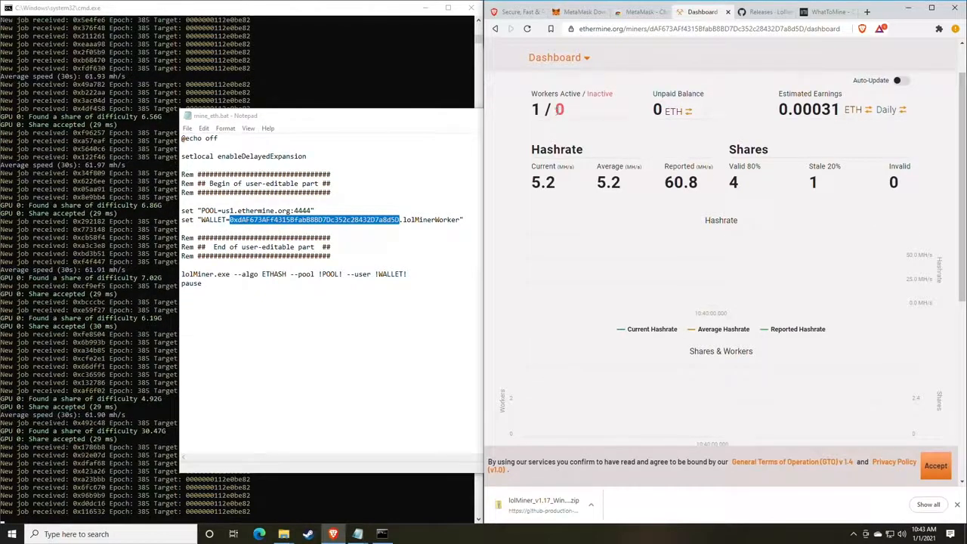
{"action": "left_click_drag", "start_coordinate": [557, 112], "coordinate": [571, 114]}
{"action": "left_click", "coordinate": [586, 117]}
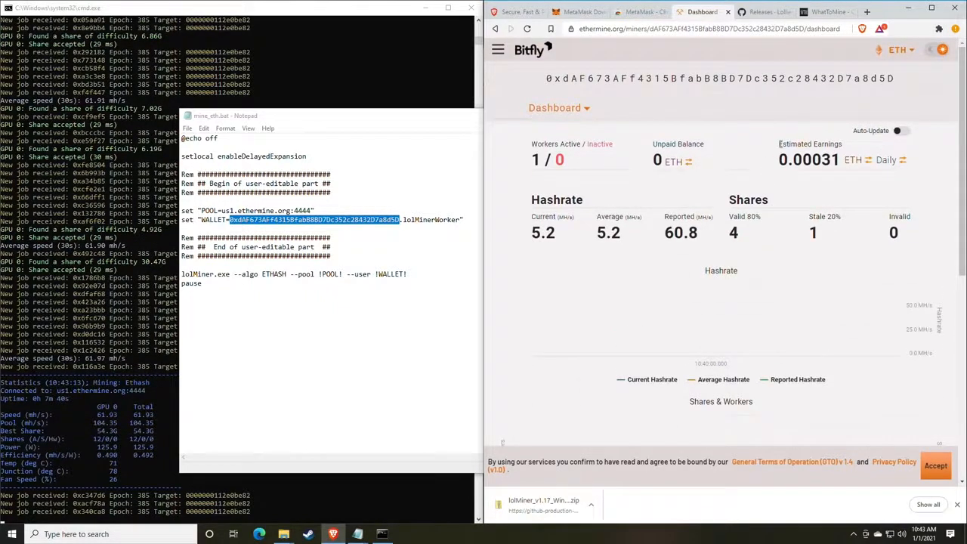
{"action": "left_click_drag", "start_coordinate": [779, 143], "coordinate": [841, 148]}
{"action": "left_click", "coordinate": [839, 151]}
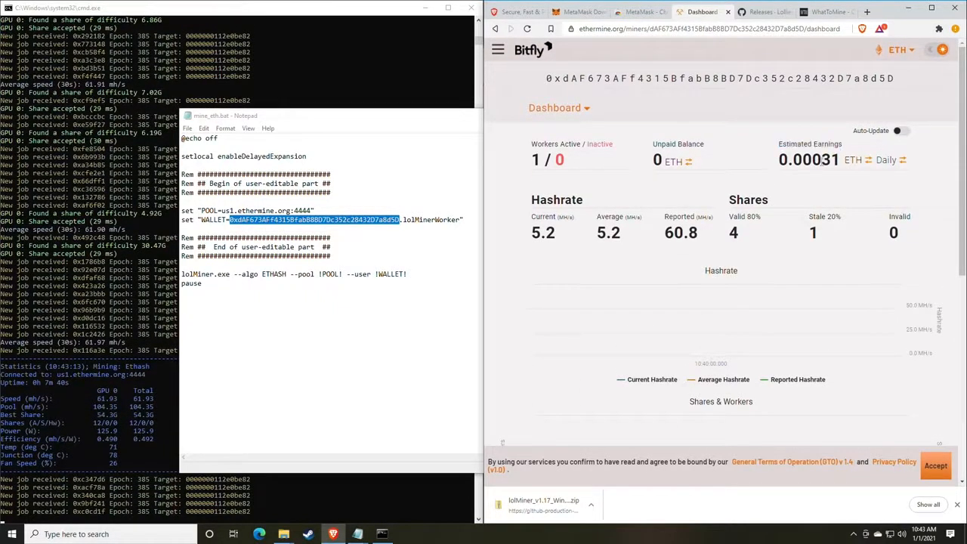
{"action": "left_click", "coordinate": [885, 163]}
{"action": "left_click", "coordinate": [880, 167]}
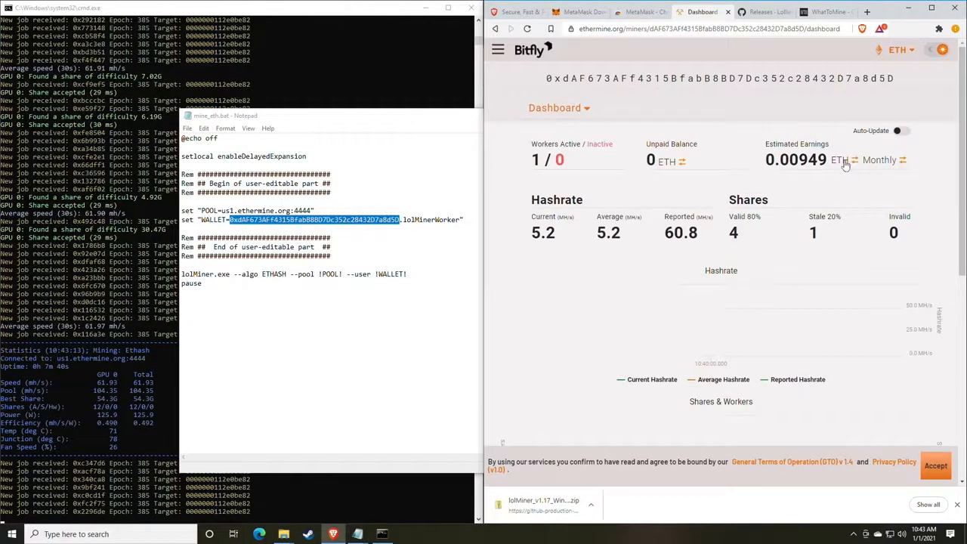
{"action": "left_click", "coordinate": [845, 162]}
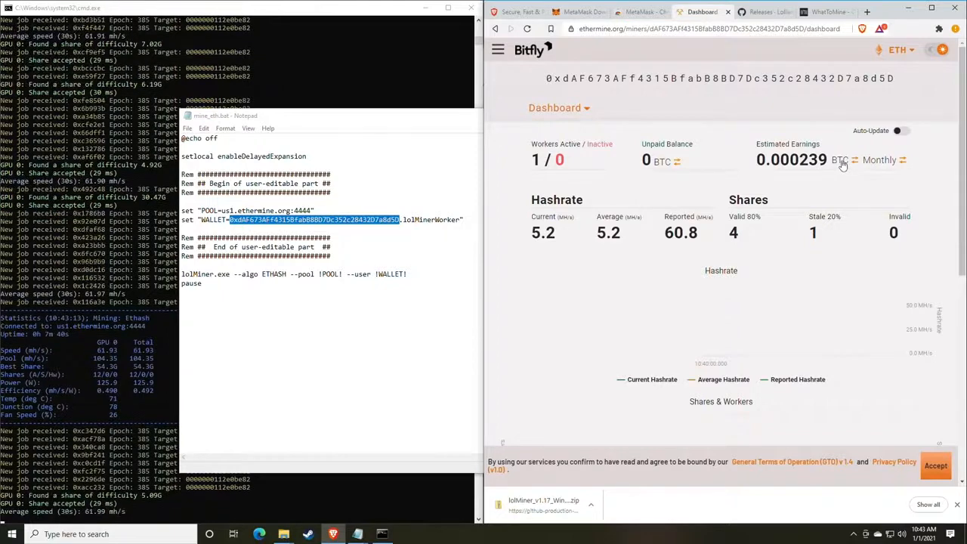
{"action": "left_click", "coordinate": [844, 162]}
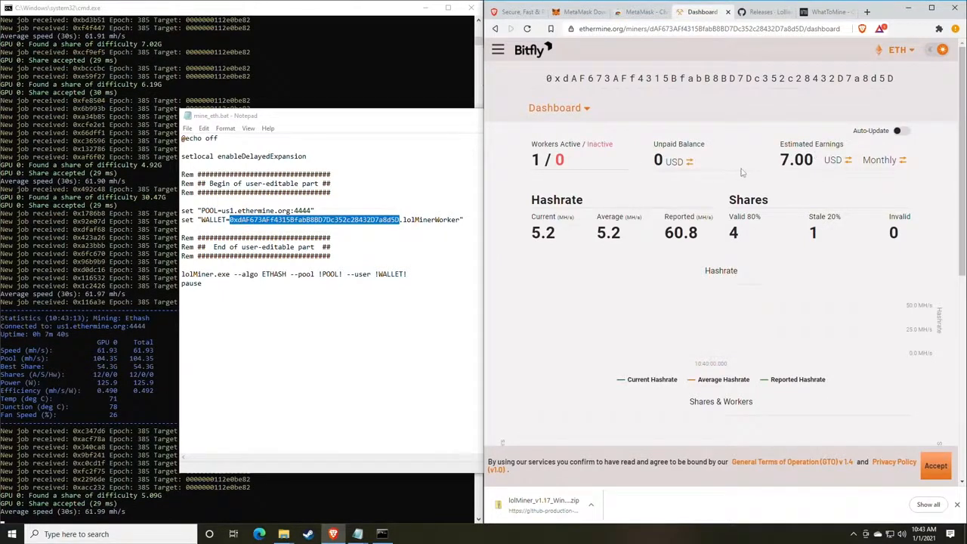
{"action": "triple_click", "coordinate": [782, 147]}
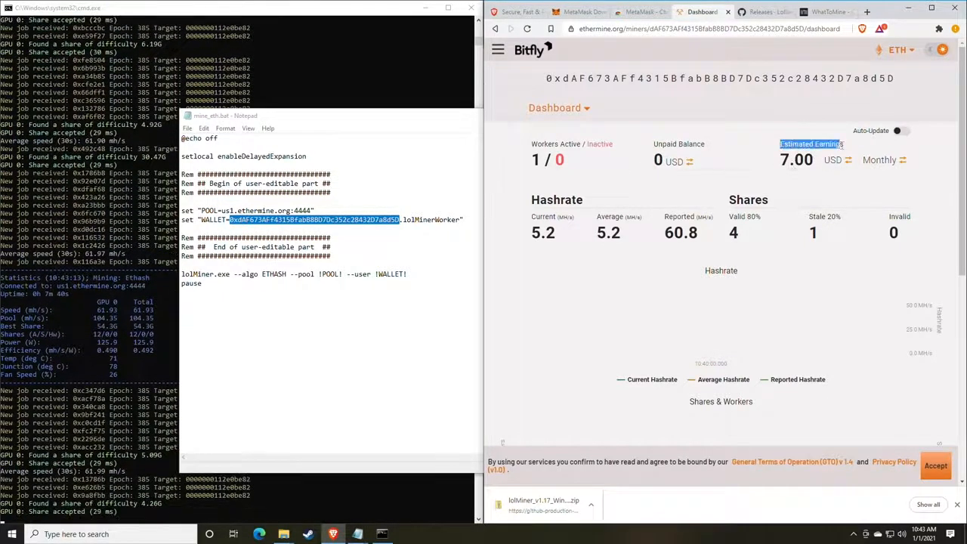
{"action": "left_click", "coordinate": [785, 149]}
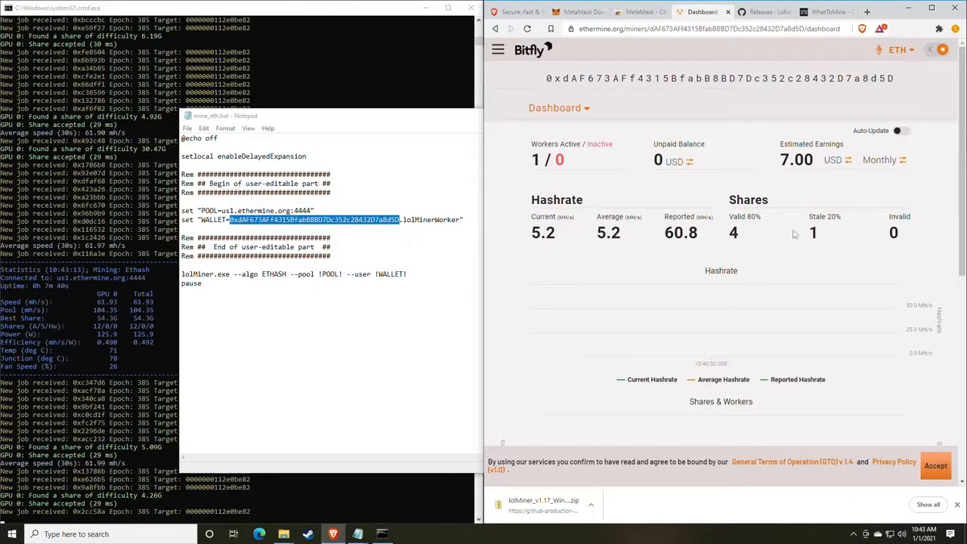
{"action": "left_click_drag", "start_coordinate": [721, 237], "coordinate": [685, 235]}
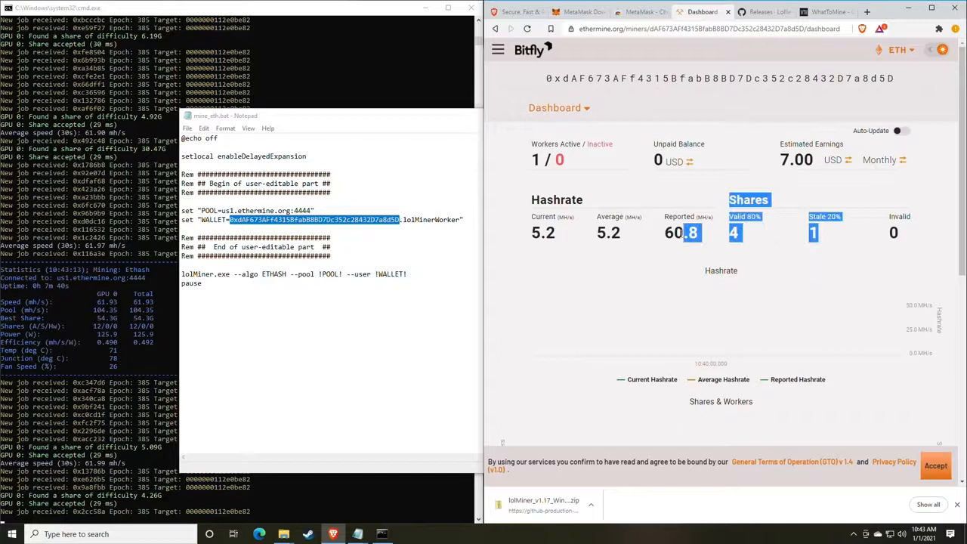
{"action": "left_click", "coordinate": [661, 209]}
{"action": "scroll", "coordinate": [659, 207], "scroll_direction": "down", "scroll_amount": 1}
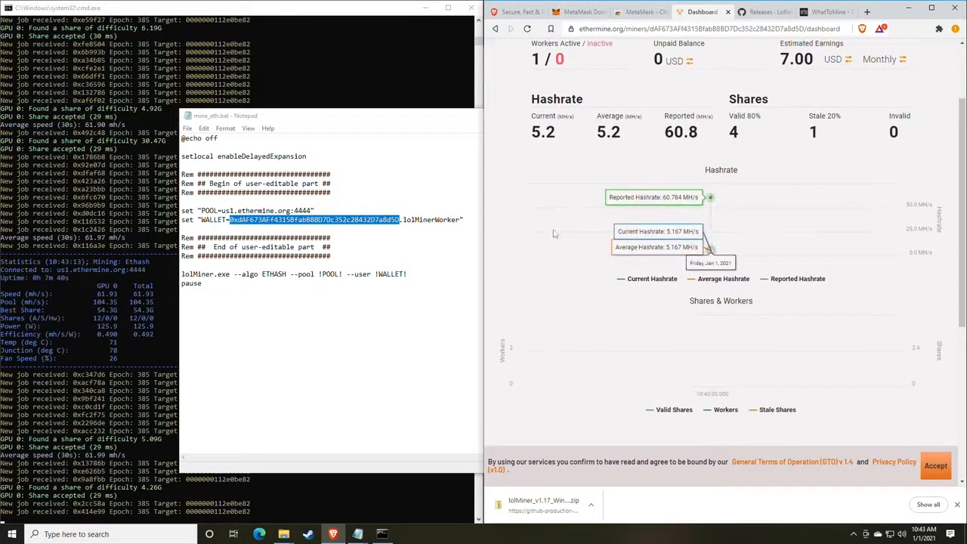
{"action": "scroll", "coordinate": [717, 275], "scroll_direction": "down", "scroll_amount": 1}
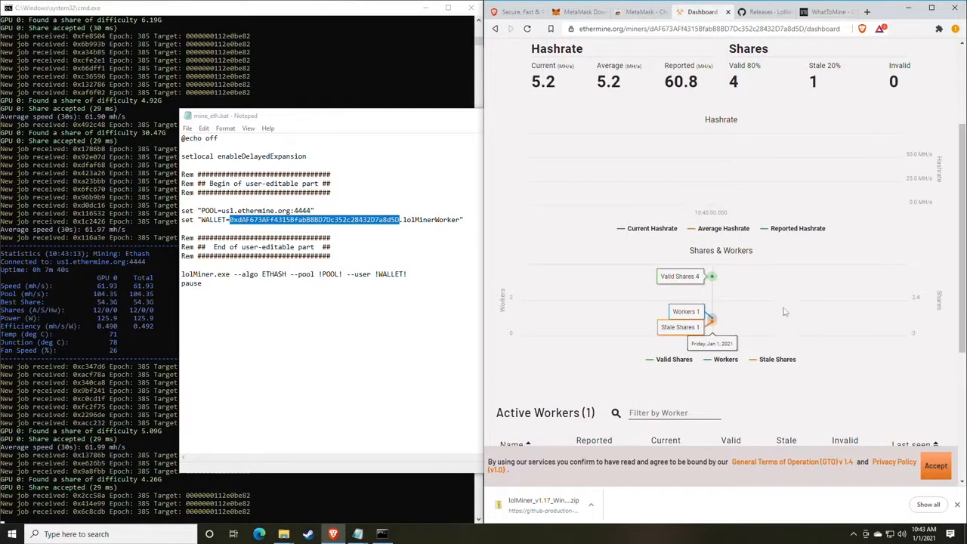
{"action": "scroll", "coordinate": [780, 269], "scroll_direction": "down", "scroll_amount": 1}
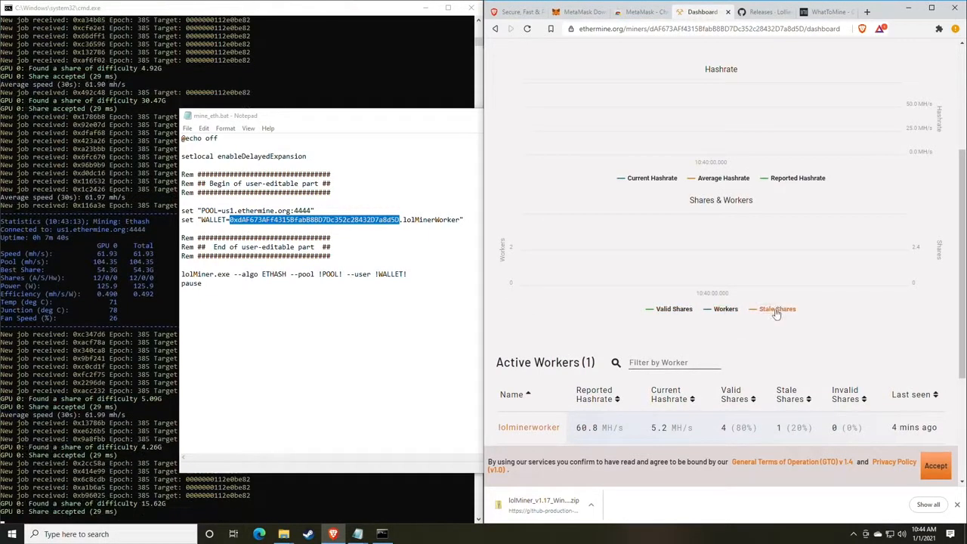
{"action": "scroll", "coordinate": [776, 314], "scroll_direction": "up", "scroll_amount": 1}
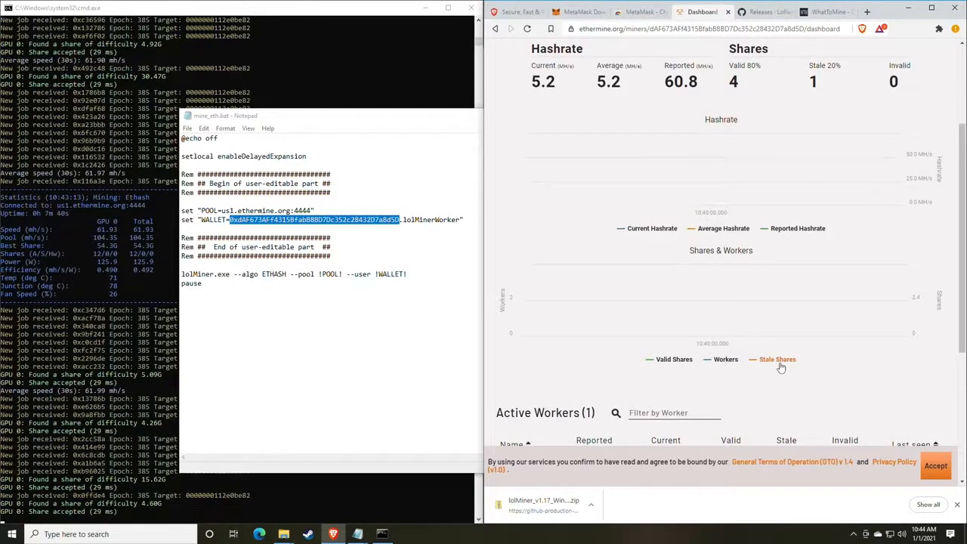
{"action": "scroll", "coordinate": [780, 329], "scroll_direction": "up", "scroll_amount": 1}
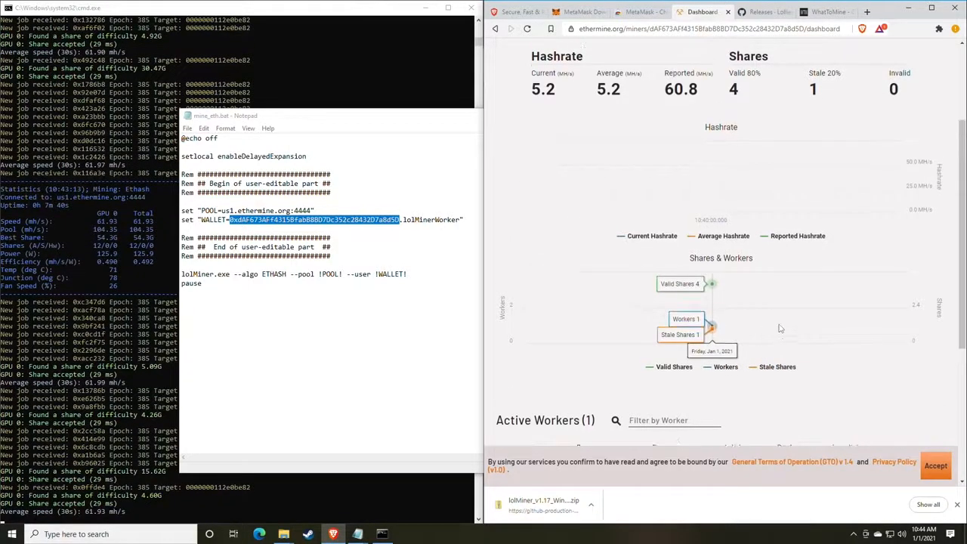
{"action": "scroll", "coordinate": [780, 328], "scroll_direction": "down", "scroll_amount": 1}
{"action": "scroll", "coordinate": [718, 257], "scroll_direction": "up", "scroll_amount": 4}
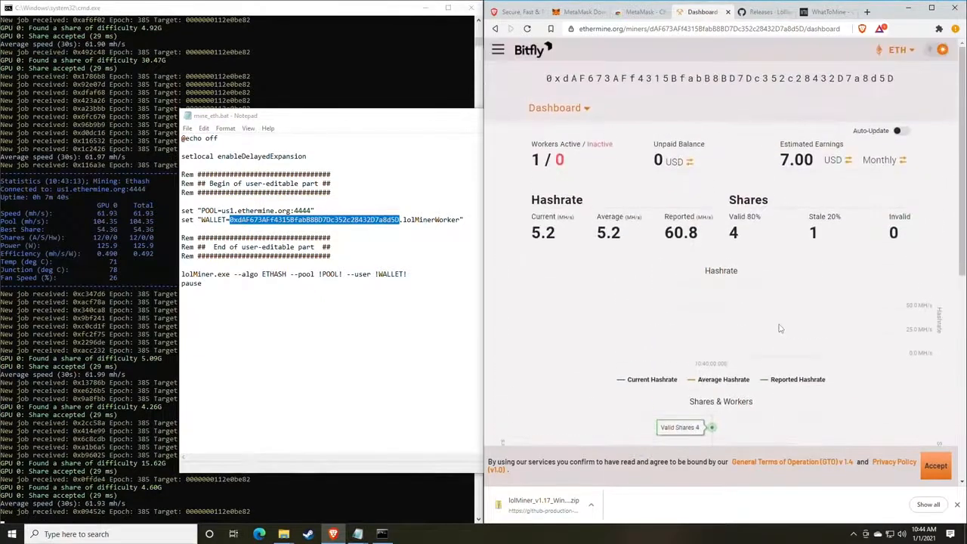
Go to the miner's Settings page from the Dashboard menu, leaving the notification email empty
{"action": "left_click", "coordinate": [584, 111]}
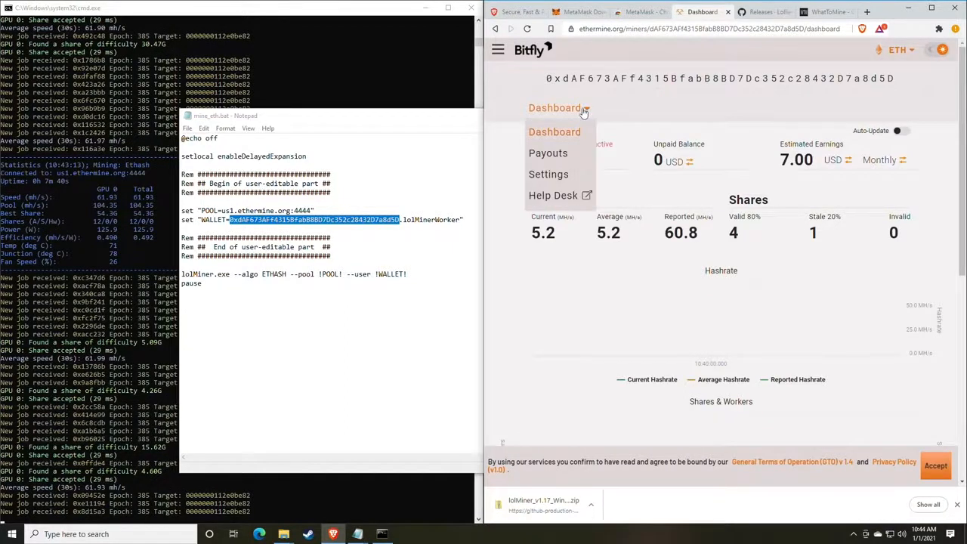
{"action": "left_click", "coordinate": [558, 175]}
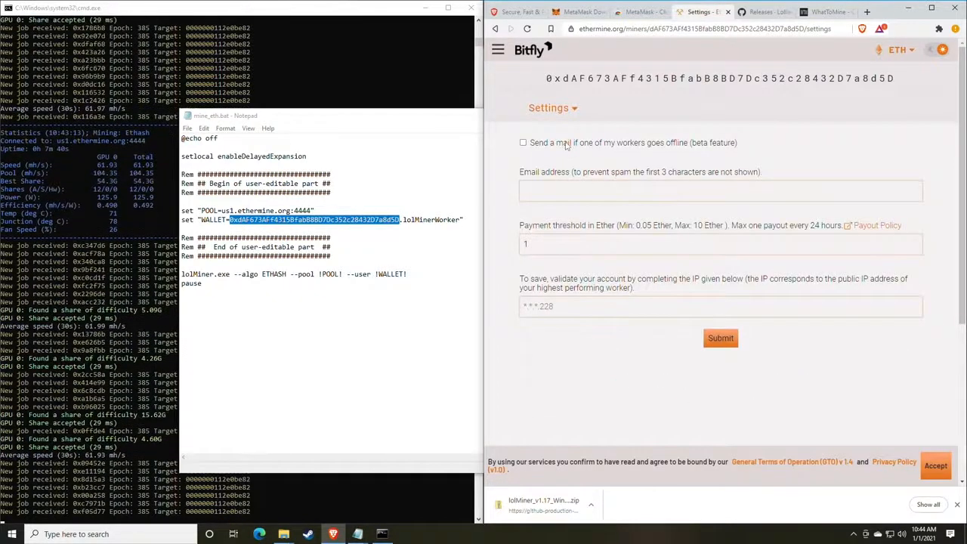
{"action": "left_click", "coordinate": [559, 191]}
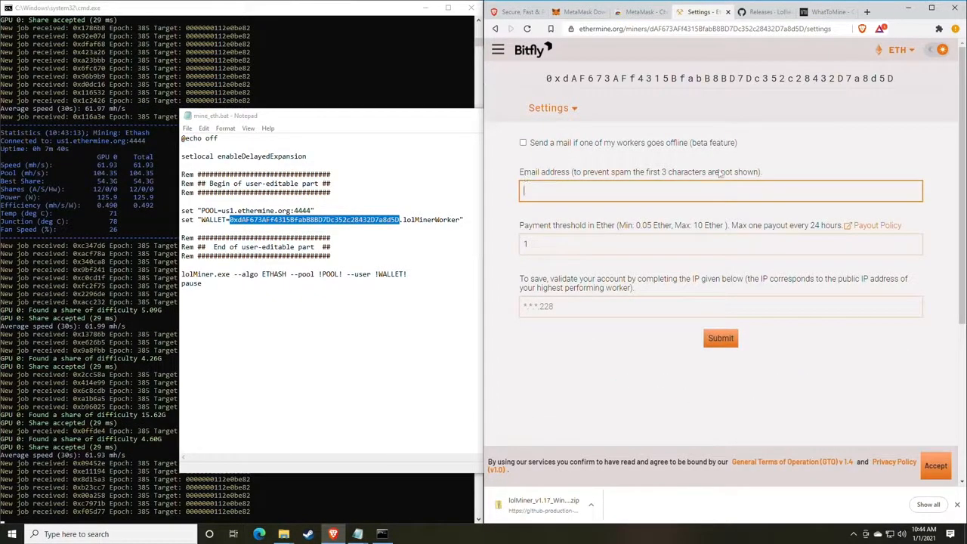
{"action": "left_click", "coordinate": [607, 226]}
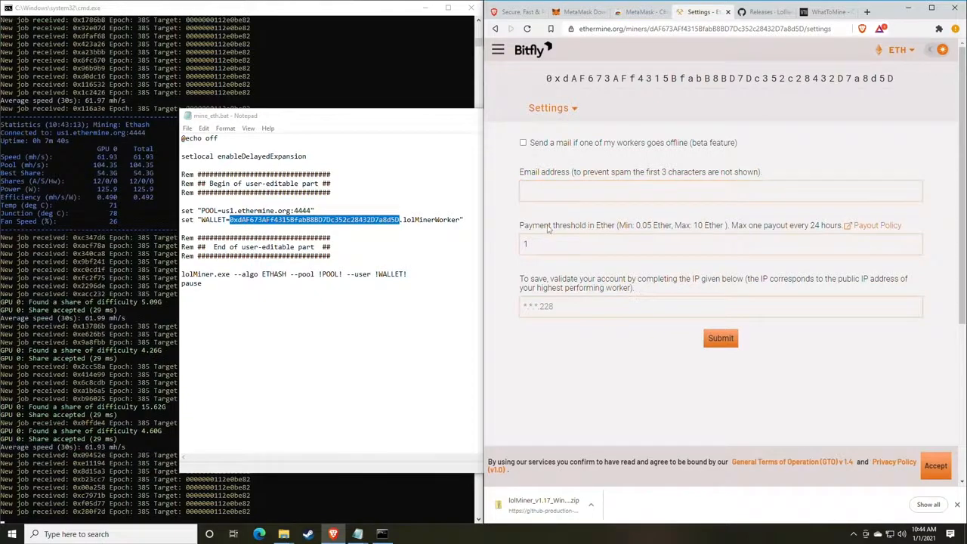
Change the payment threshold from 1 to 0.05 Ether
{"action": "left_click_drag", "start_coordinate": [521, 227], "coordinate": [610, 228]}
{"action": "left_click", "coordinate": [604, 231]}
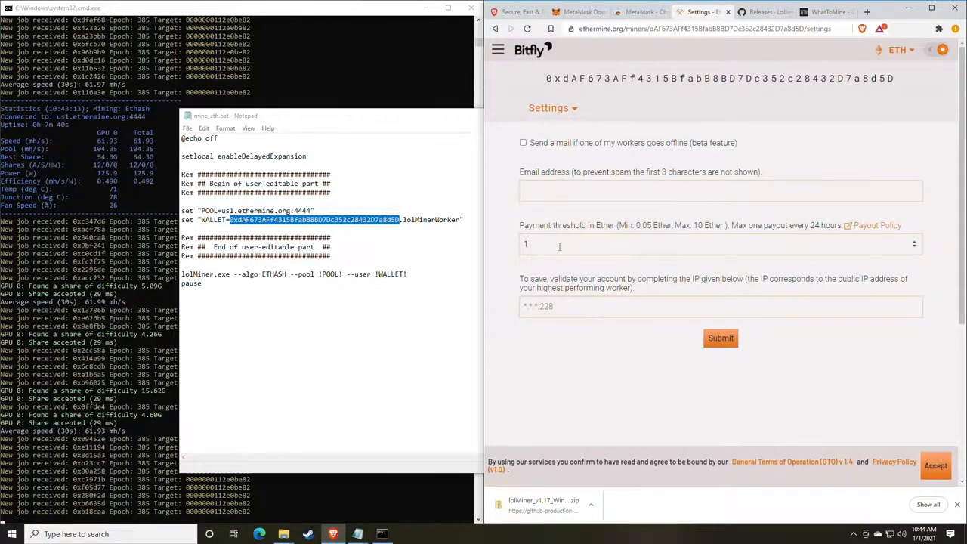
{"action": "left_click_drag", "start_coordinate": [557, 246], "coordinate": [510, 247]}
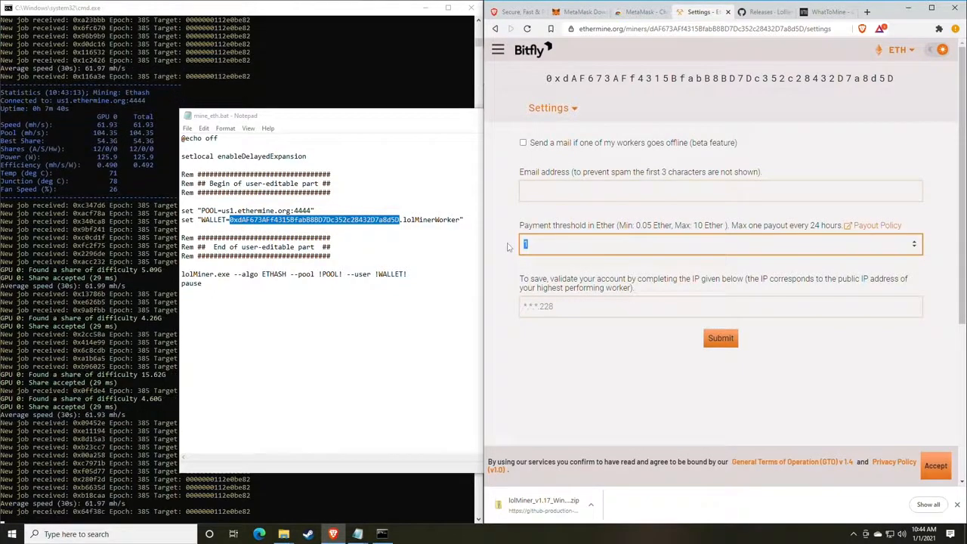
{"action": "type", "text": "0.0"}
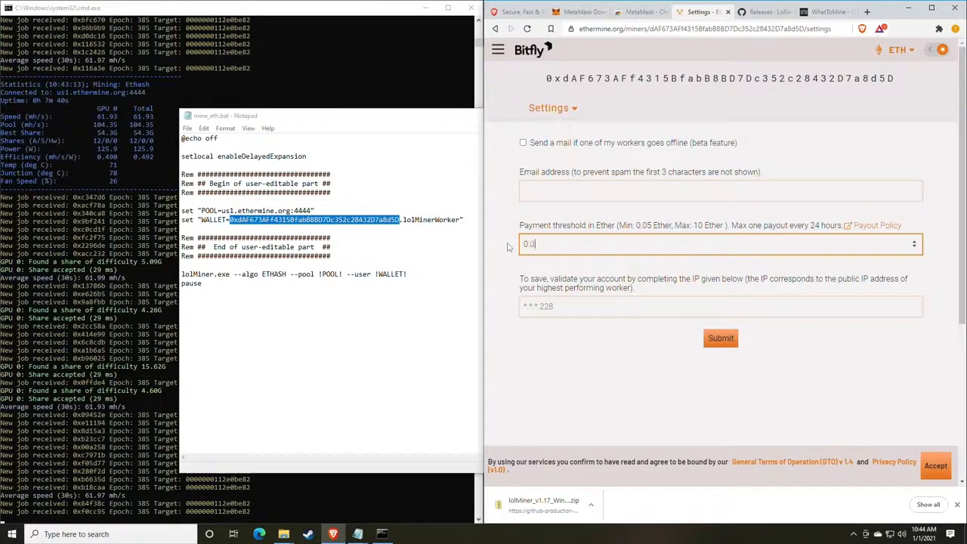
{"action": "type", "text": "5"}
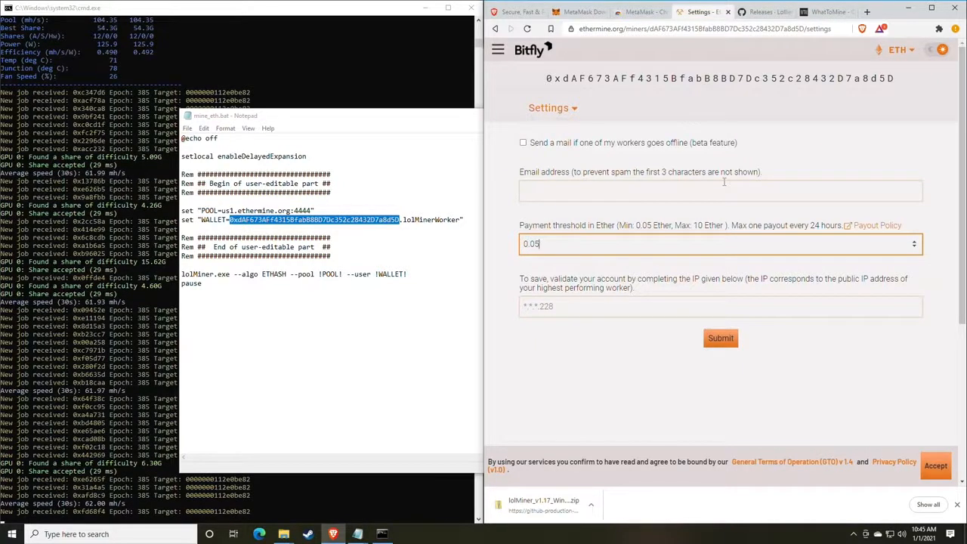
{"action": "left_click", "coordinate": [587, 311]}
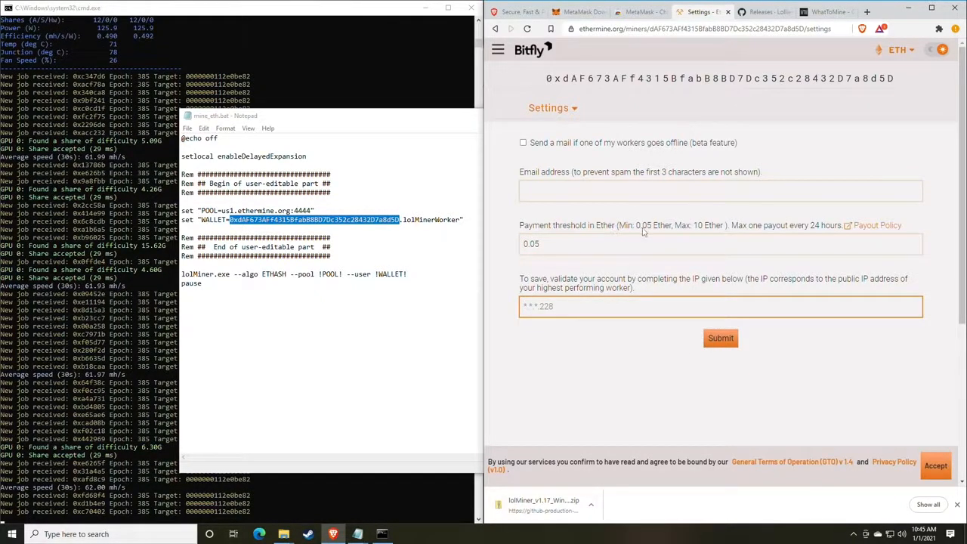
{"action": "left_click", "coordinate": [566, 108]}
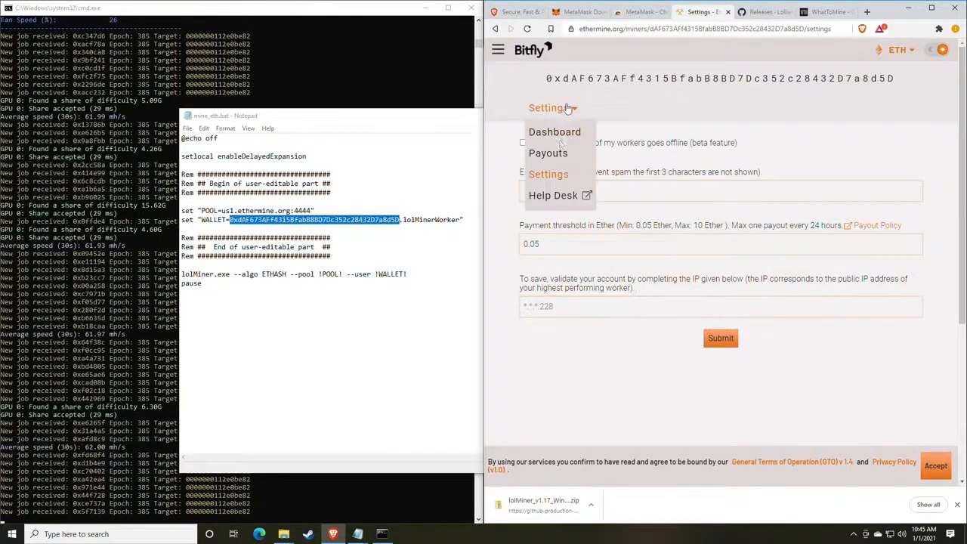
Return to the dashboard, pin MetaMask to the toolbar, and check Account 1 holds 0 ETH
{"action": "left_click", "coordinate": [557, 133]}
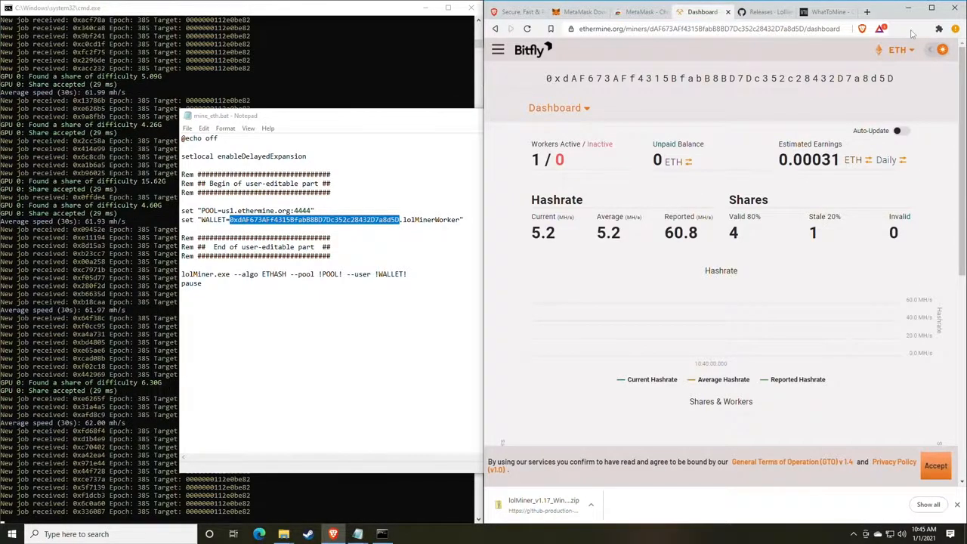
{"action": "left_click", "coordinate": [939, 29]}
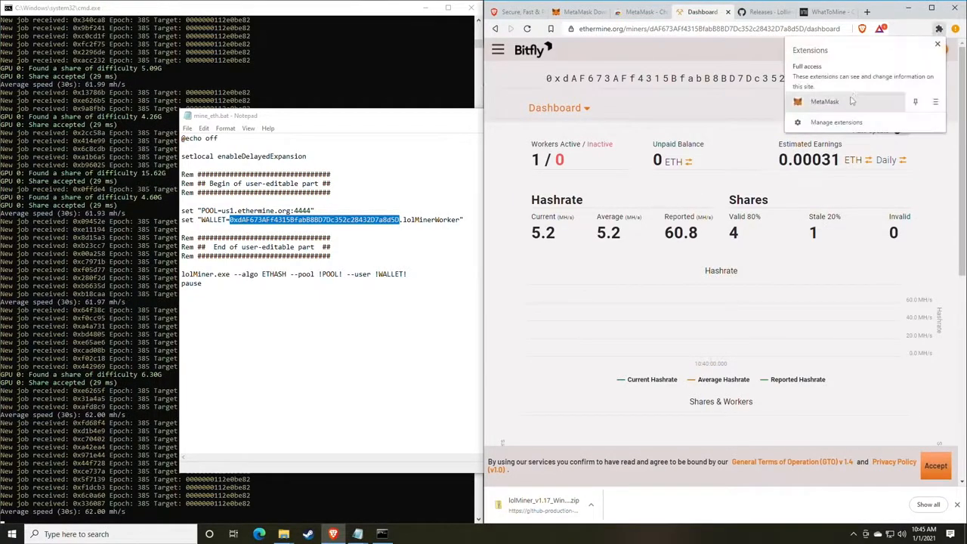
{"action": "left_click", "coordinate": [915, 102]}
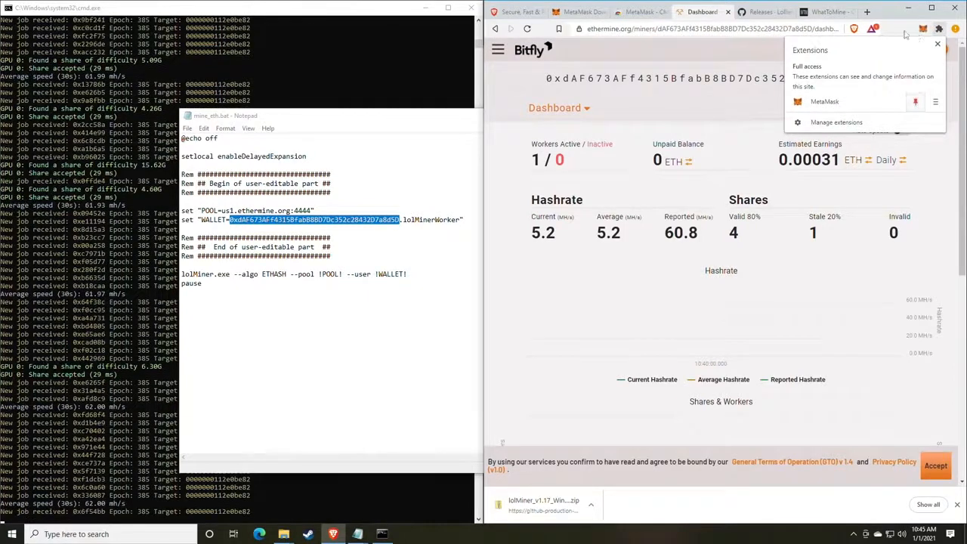
{"action": "left_click", "coordinate": [914, 34]}
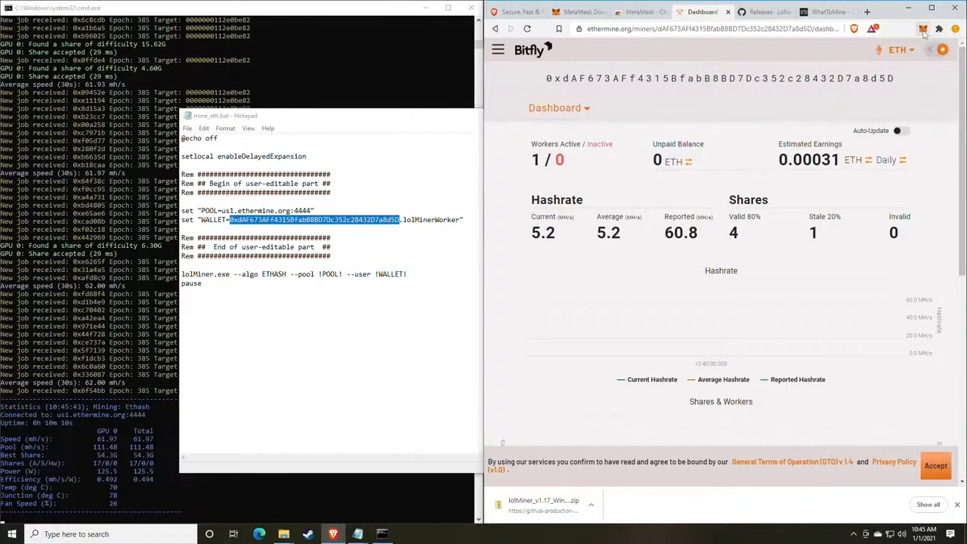
{"action": "left_click", "coordinate": [923, 31]}
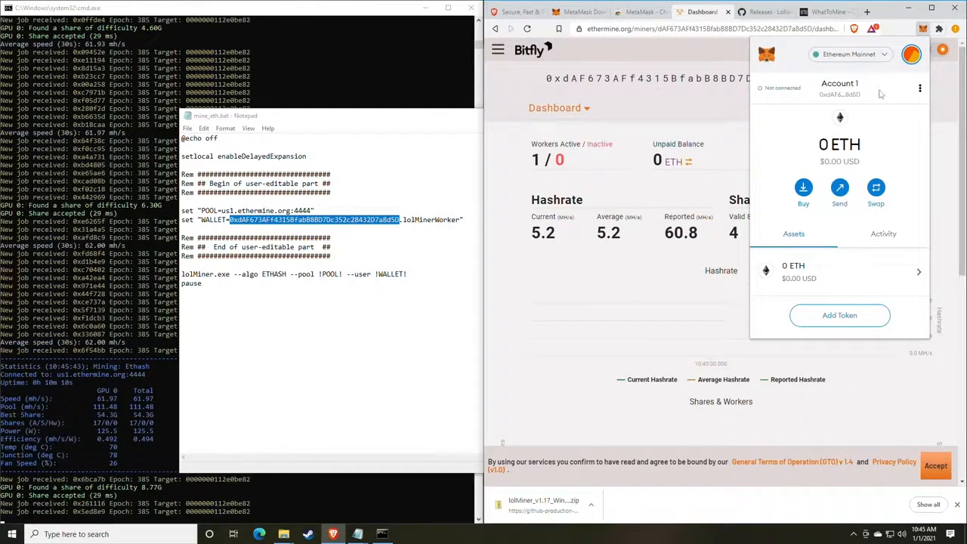
Bring up MetaMask's Swap screen with ETH as the token to swap from
{"action": "left_click", "coordinate": [875, 189]}
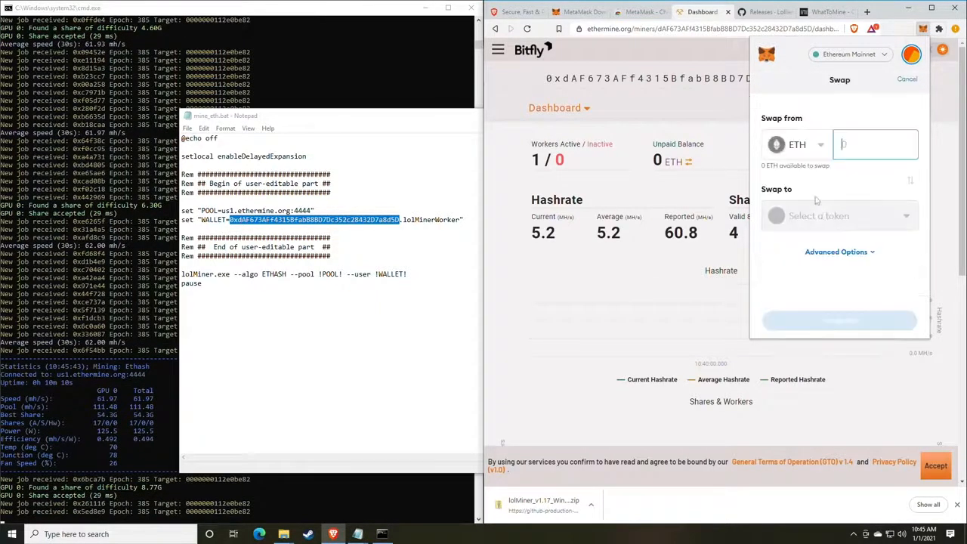
{"action": "left_click", "coordinate": [818, 146]}
{"action": "left_click", "coordinate": [814, 121]}
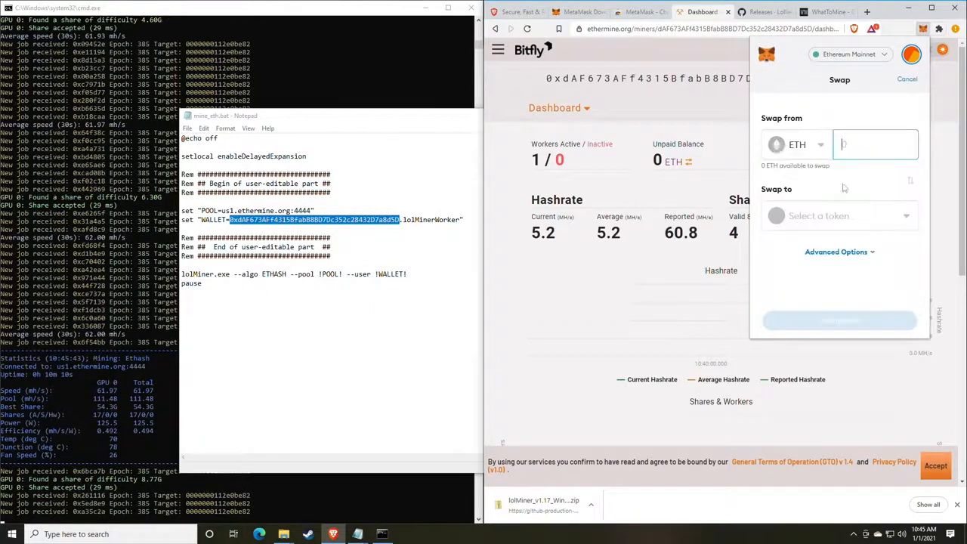
{"action": "left_click", "coordinate": [831, 216]}
{"action": "left_click", "coordinate": [831, 219]}
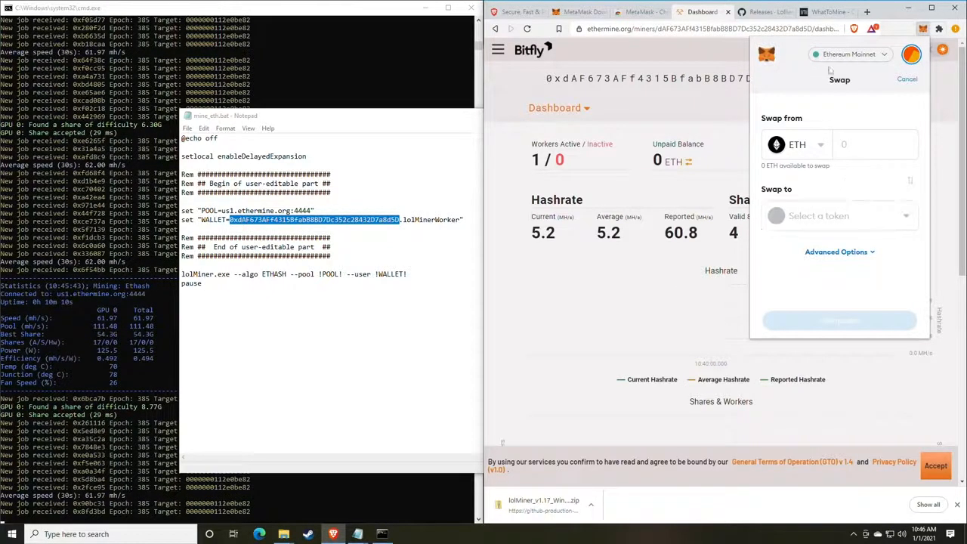
Dismiss the MetaMask Swap popup to reveal Ethermine's dashboard with 0.00031 ETH daily earnings
{"action": "left_click", "coordinate": [922, 32]}
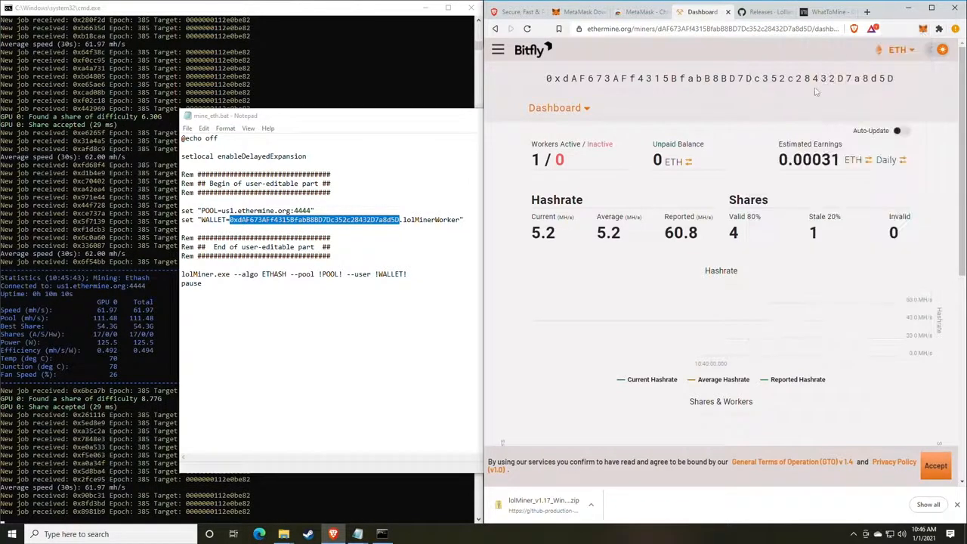